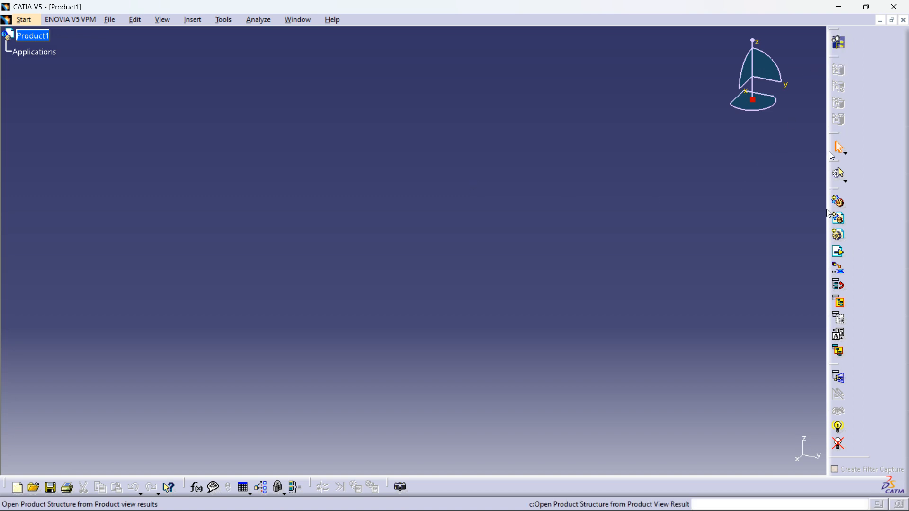
Step: Float the product structure and Standard toolbars out of their docks, and undock then close the Knowledge toolbar
drag(837, 189, 784, 202)
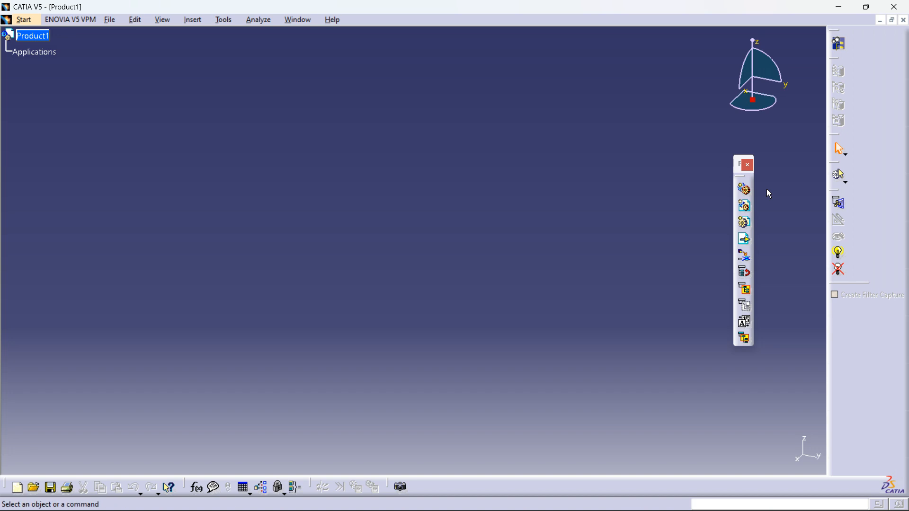
drag(6, 486, 78, 417)
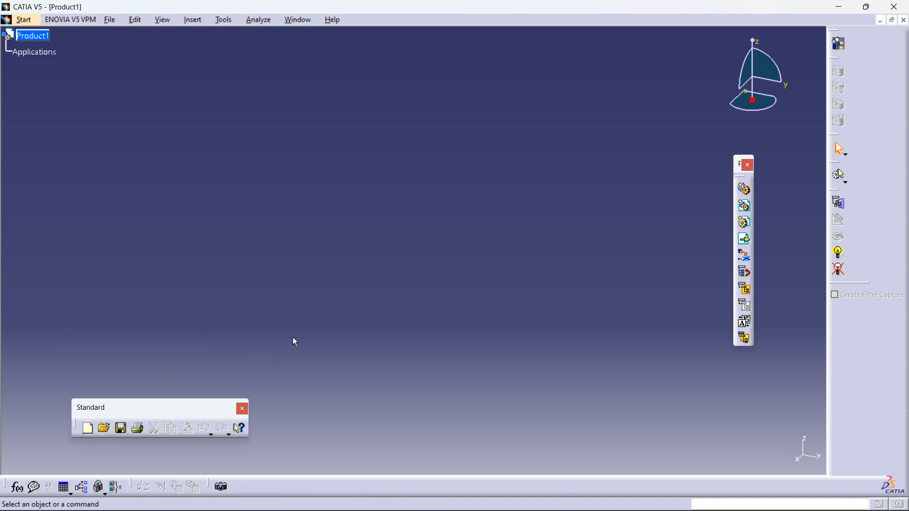
drag(8, 486, 317, 386)
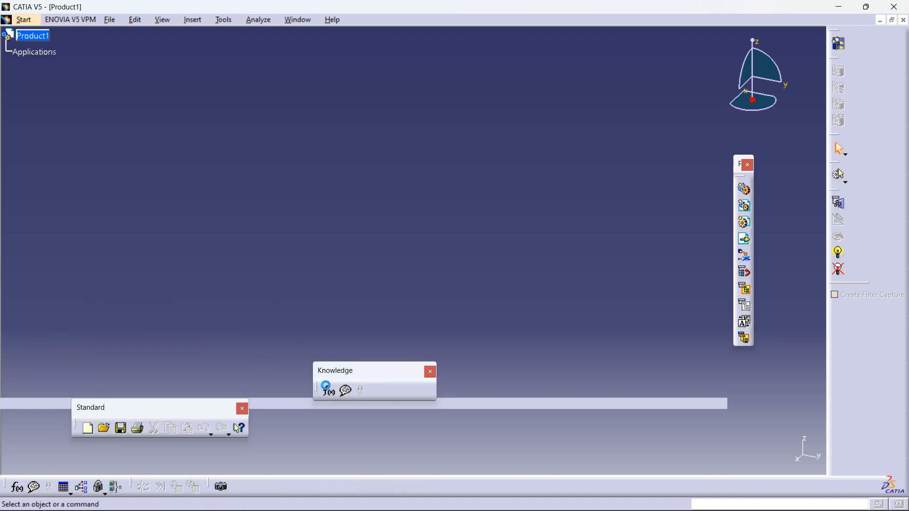
click(433, 373)
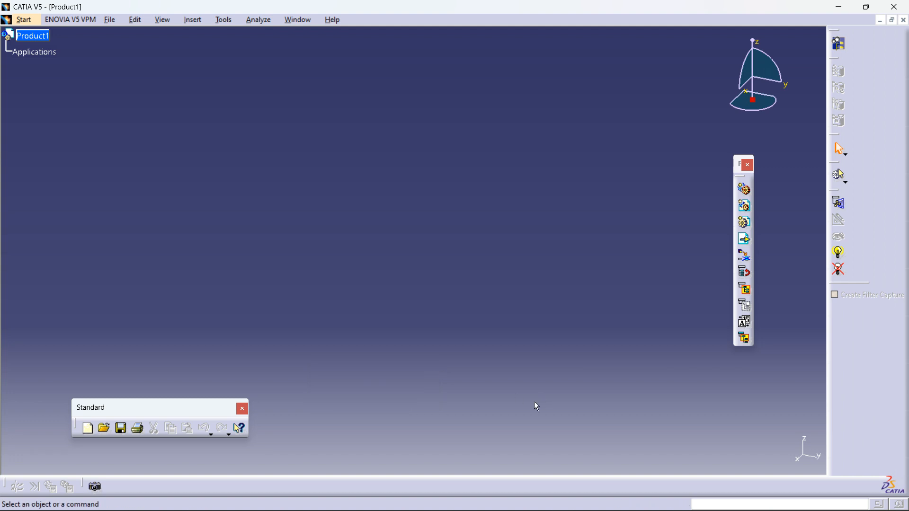
Step: Detach the Representation toolbar into the workspace, decline the Sticky Keys prompt, and close that toolbar
drag(843, 188, 632, 332)
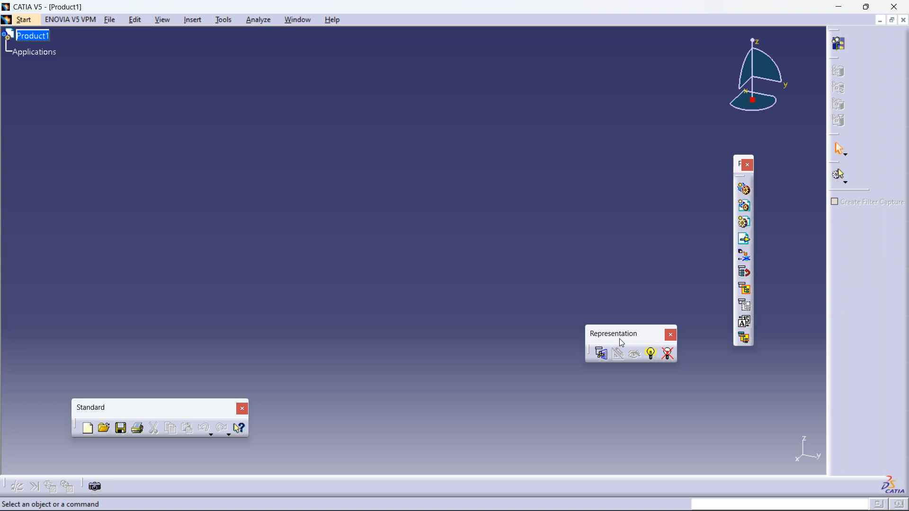
drag(614, 337, 645, 360)
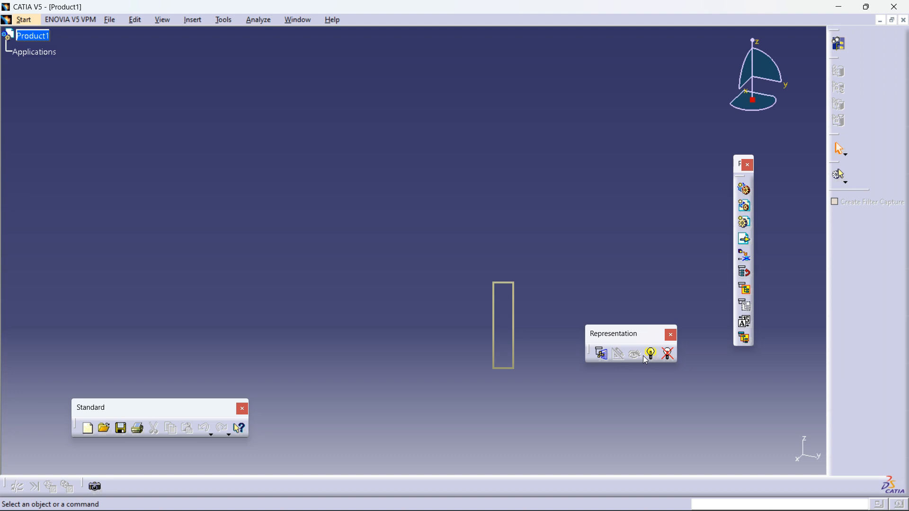
shift+drag(646, 361, 646, 360)
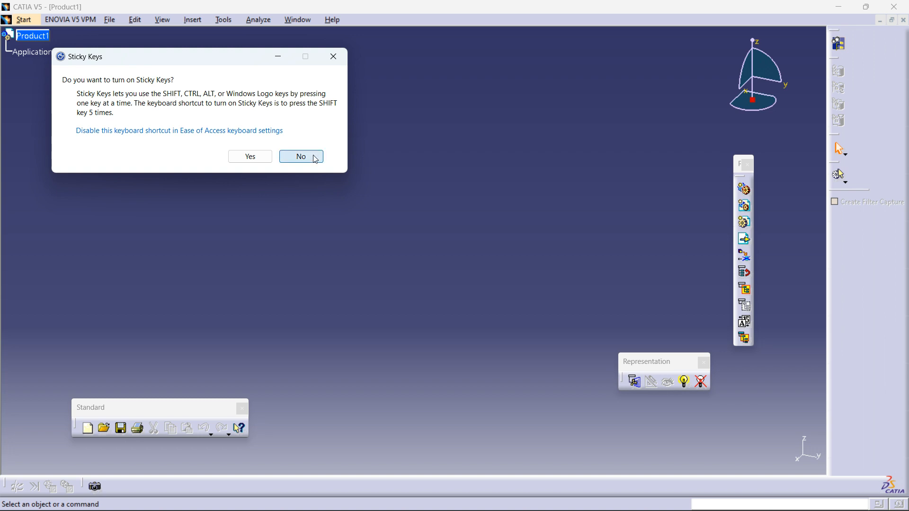
click(301, 157)
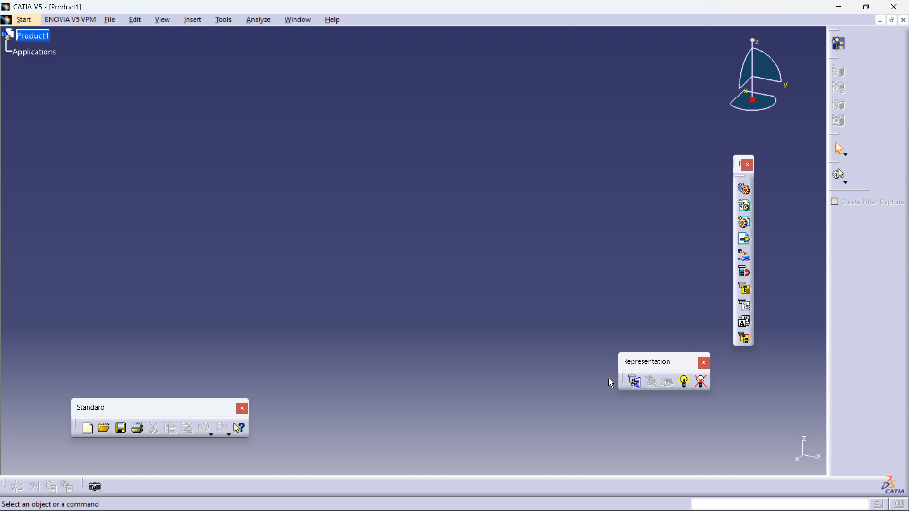
mouse_move(630, 370)
mouse_down()
mouse_move(502, 303)
mouse_move(620, 338)
mouse_move(534, 269)
mouse_move(650, 332)
mouse_move(508, 267)
mouse_move(616, 349)
mouse_move(616, 366)
mouse_up()
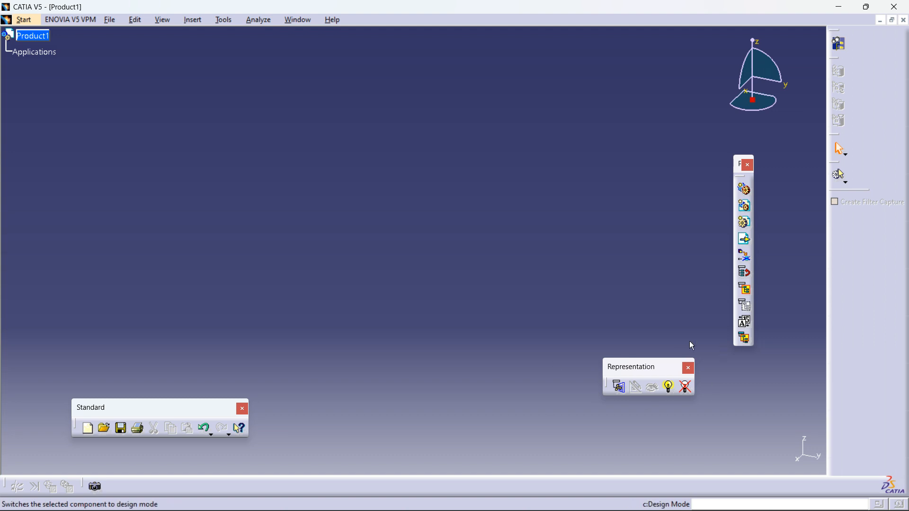
click(689, 369)
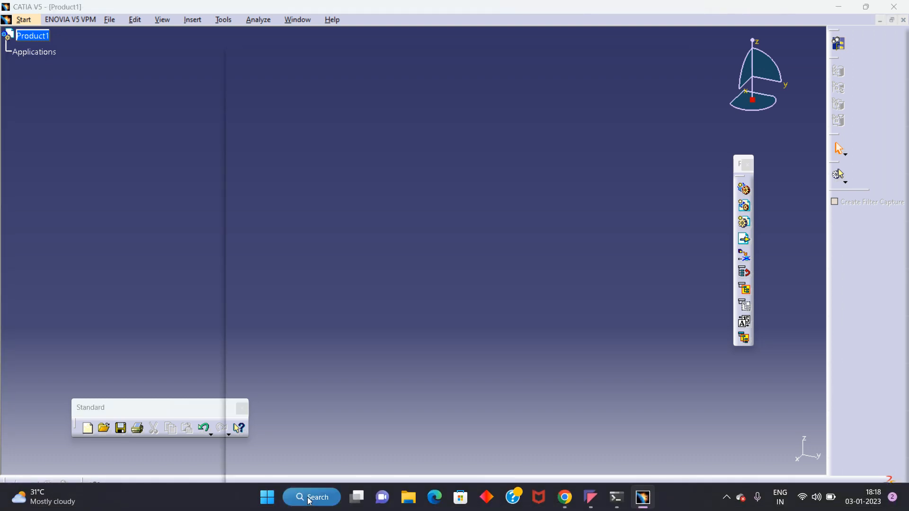
Step: Switch to Windows search, look up mouse settings, and open the Mouse settings page
click(310, 498)
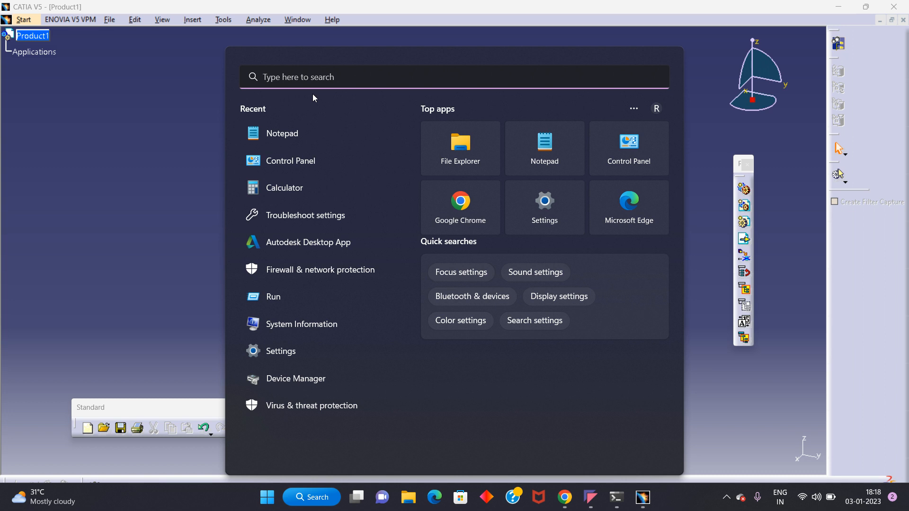
text(key)
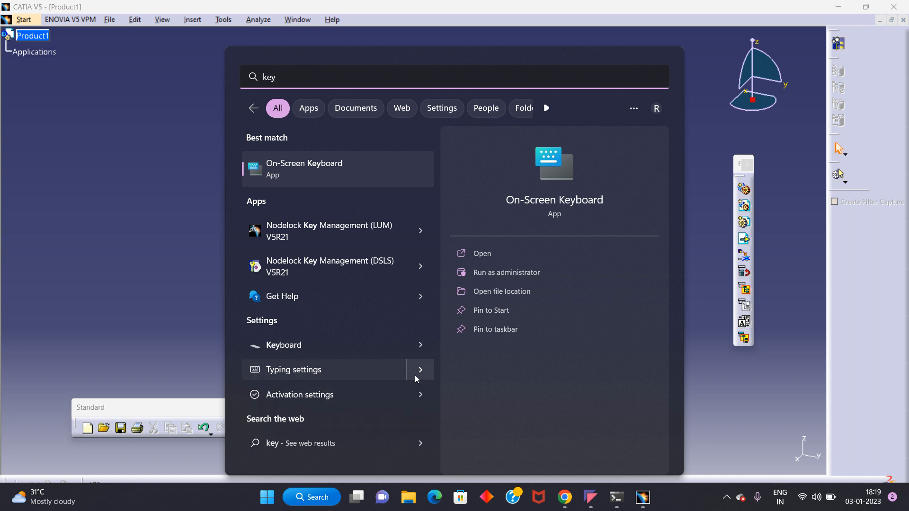
drag(279, 78, 229, 79)
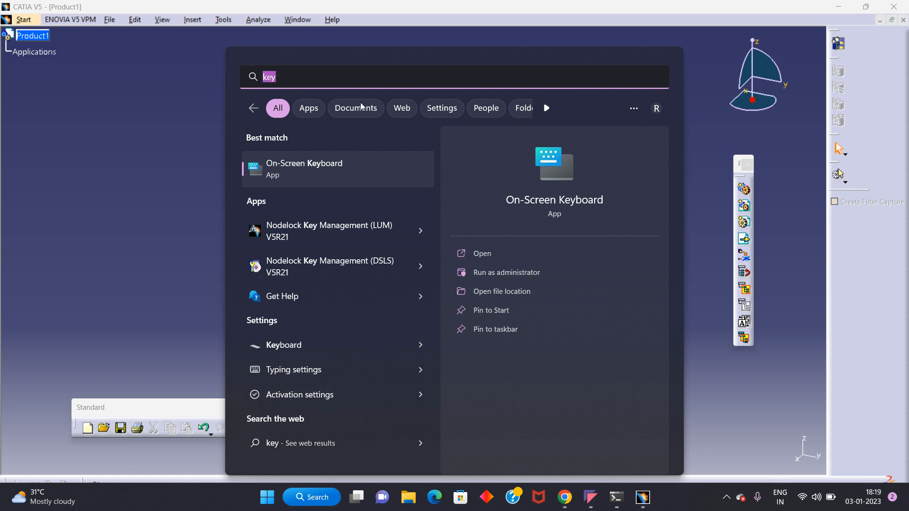
text(mouse setting)
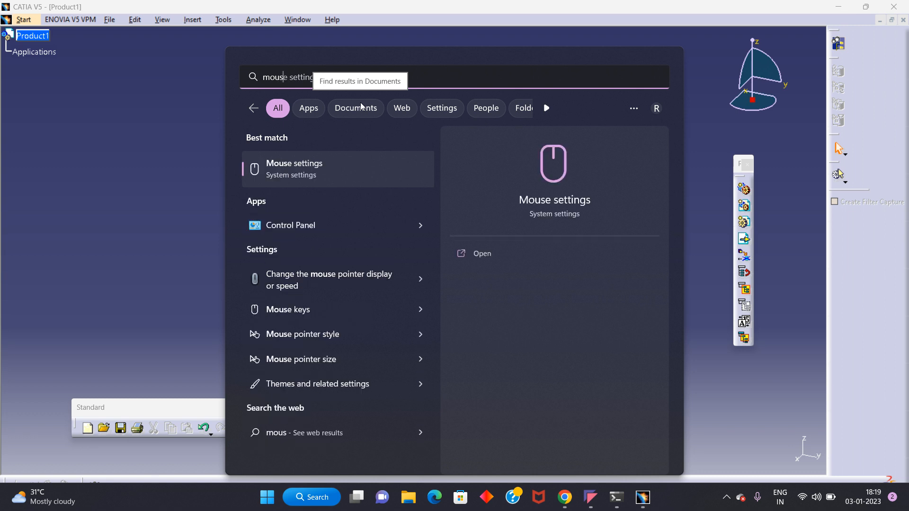
text(s)
click(318, 173)
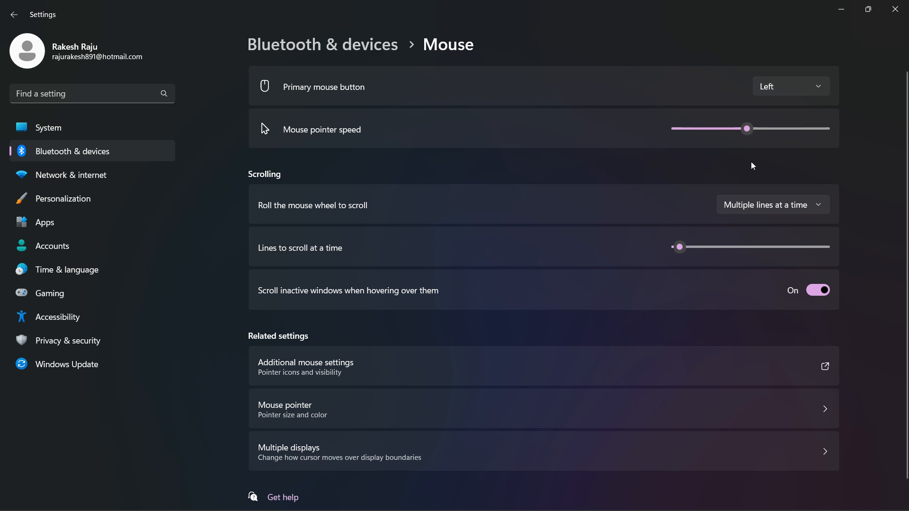
Step: Open the mouse pointer size and colour page to examine it, then close Settings
scroll(388, 303, down, 1)
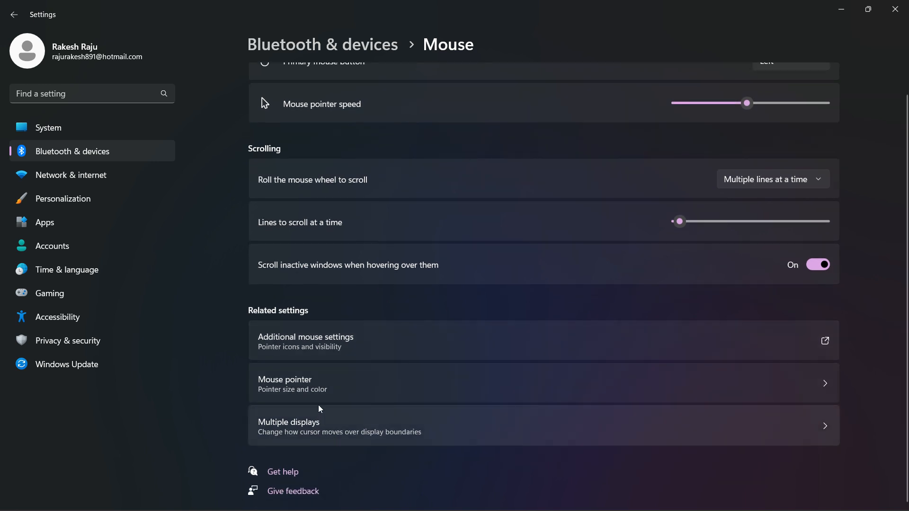
click(314, 388)
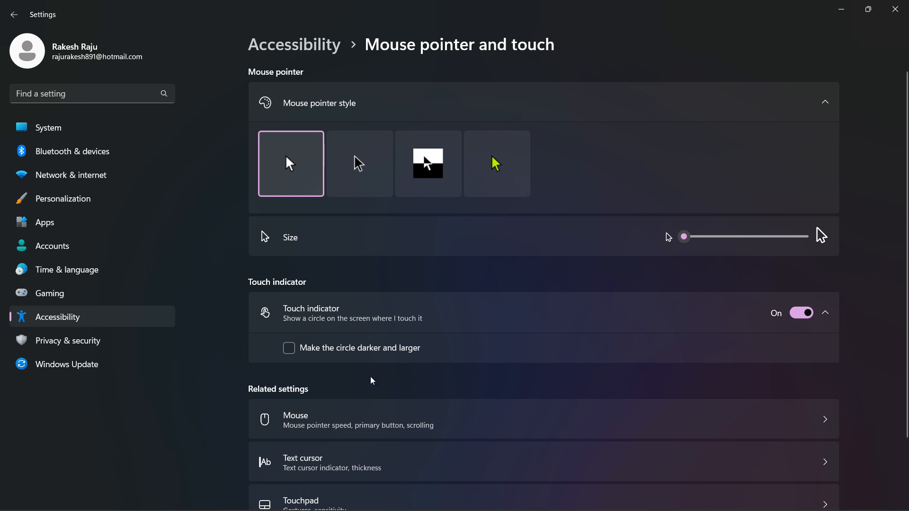
scroll(350, 364, down, 3)
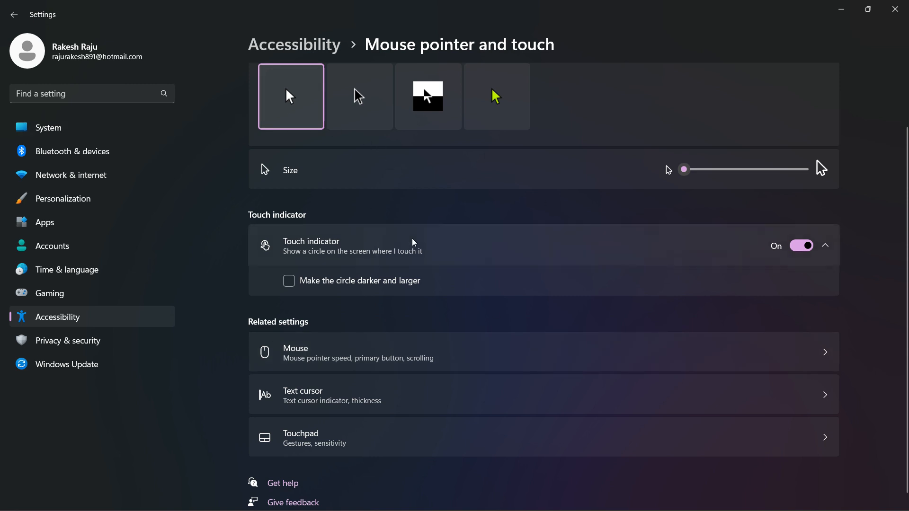
click(897, 7)
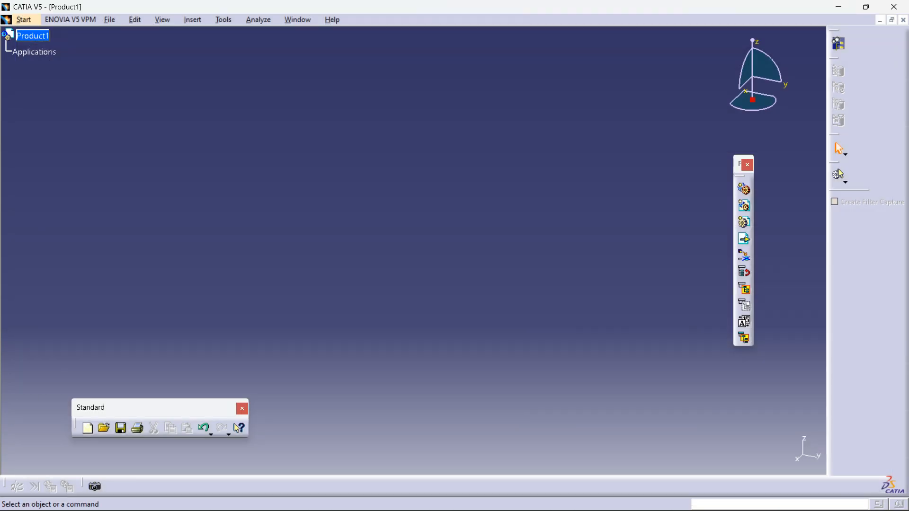
Step: Search Windows for mouse settings again and open the Mouse settings page
click(313, 500)
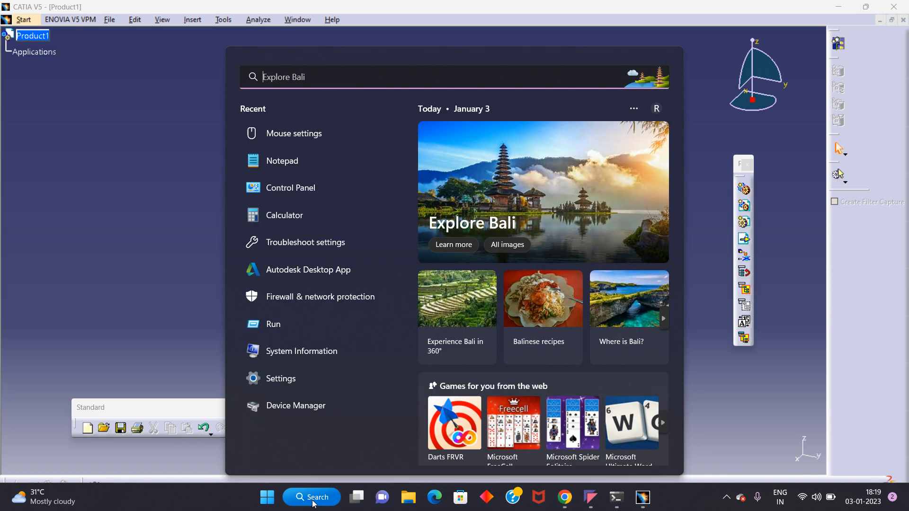
text(mo)
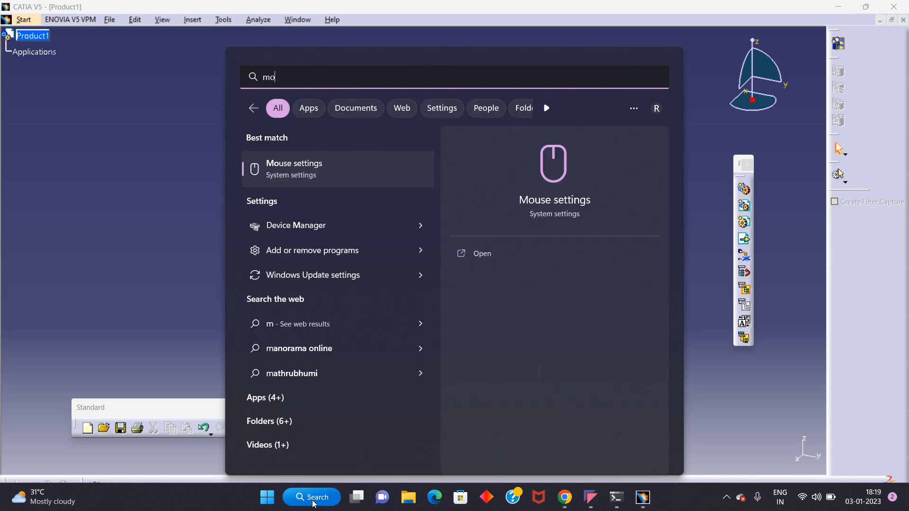
text(use s)
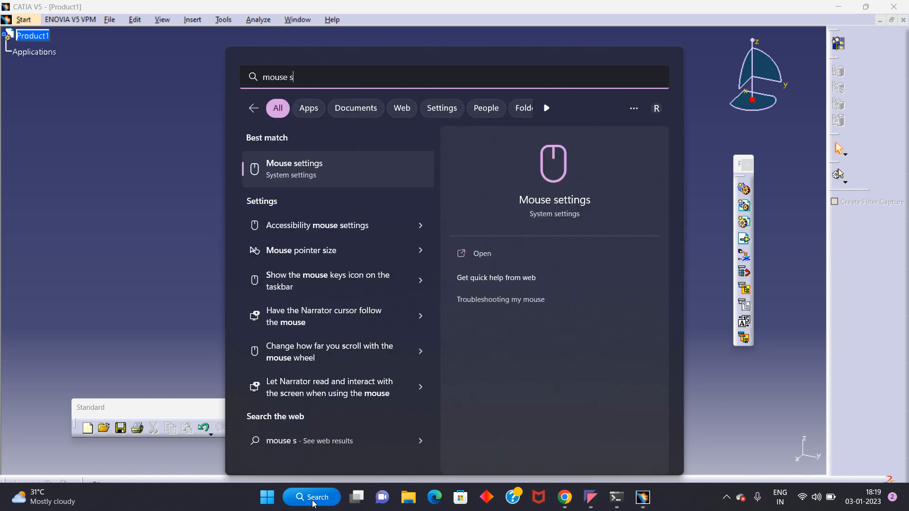
click(289, 178)
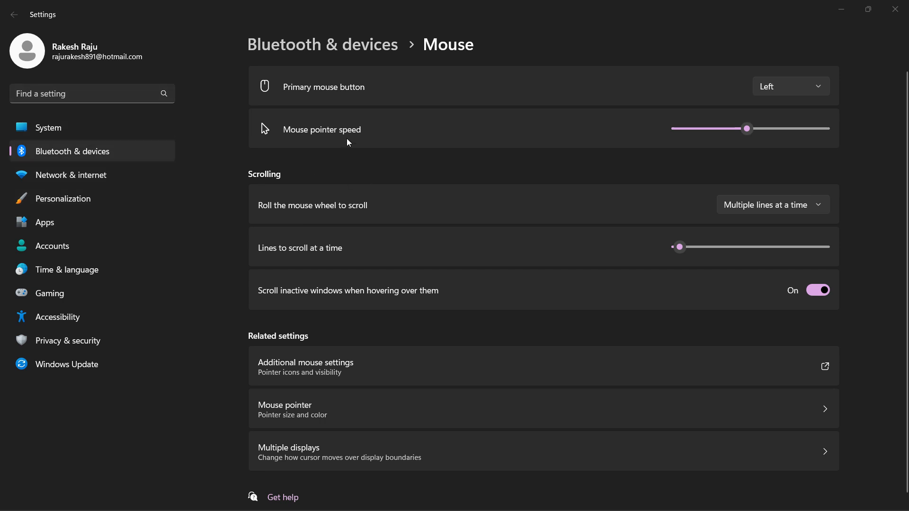
Step: Open Additional mouse settings to bring up the Mouse Properties dialog
scroll(454, 208, down, 1)
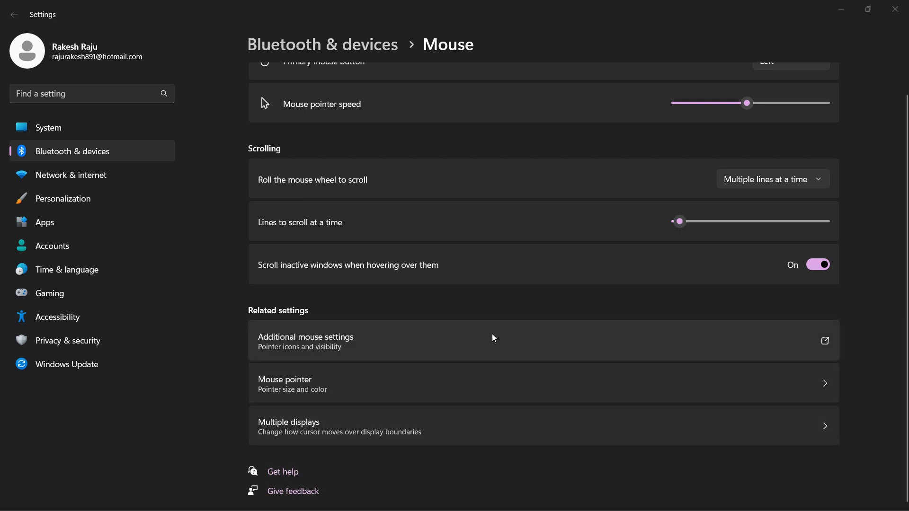
click(825, 341)
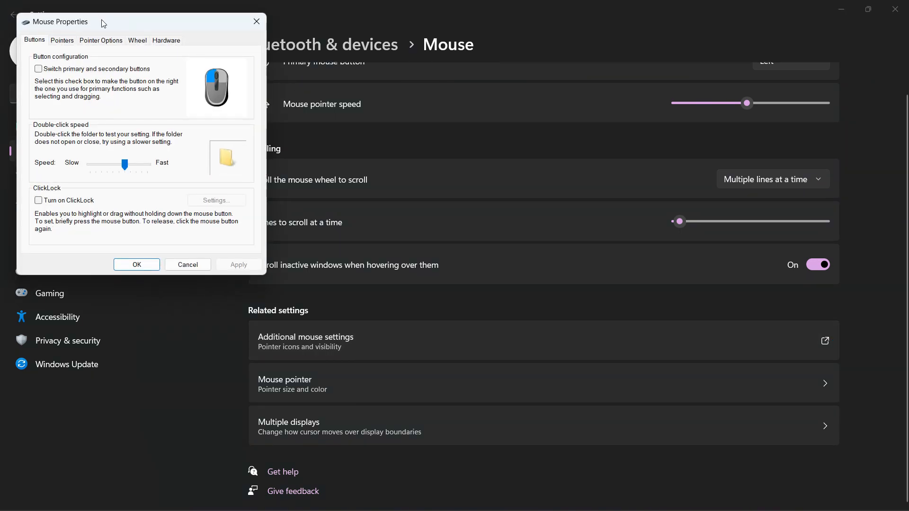
drag(102, 24, 157, 44)
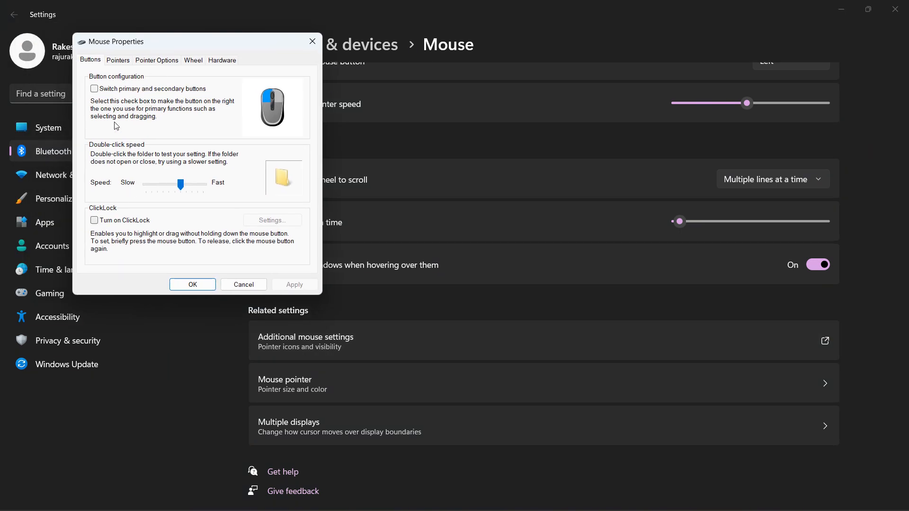
Step: Enable showing the pointer location when CTRL is pressed, confirm the dialog, and close Settings
click(119, 65)
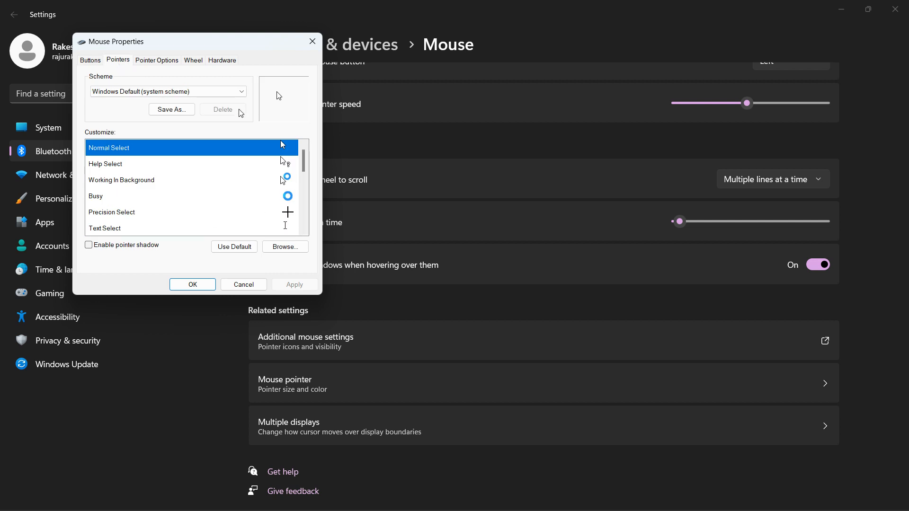
click(161, 62)
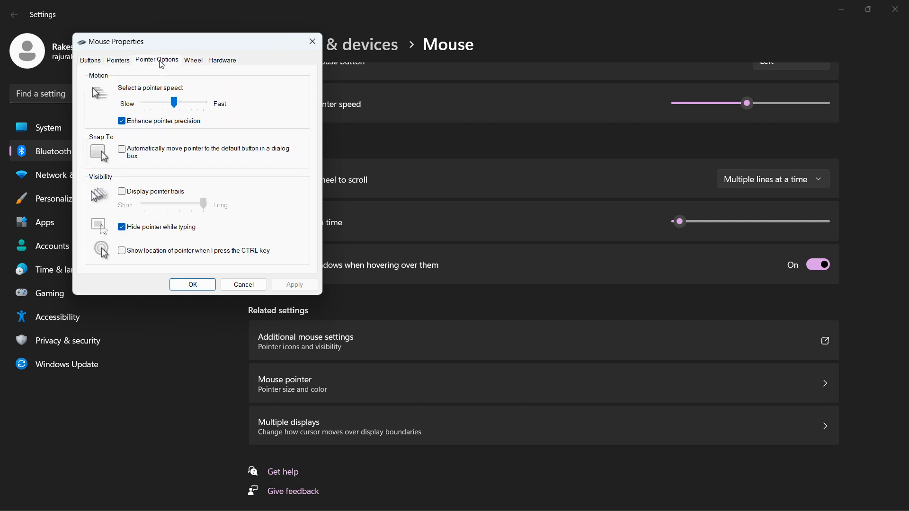
click(122, 251)
click(193, 285)
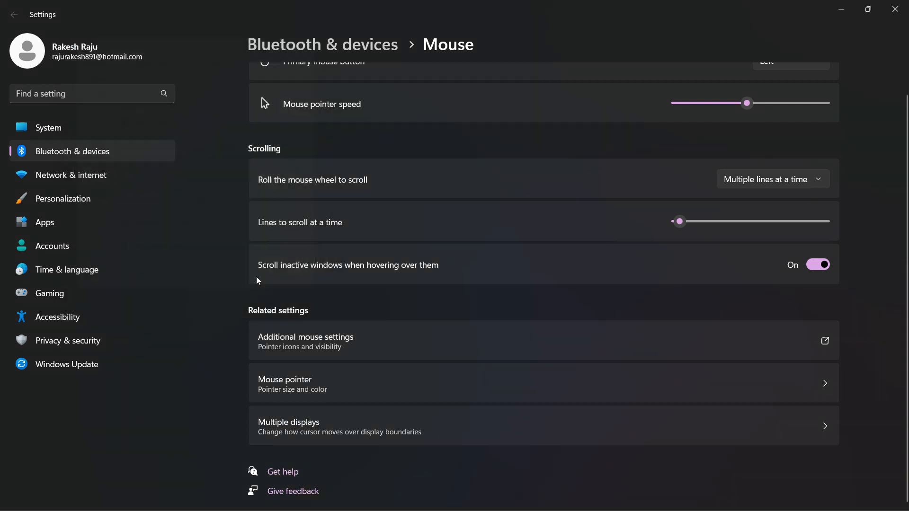
click(892, 15)
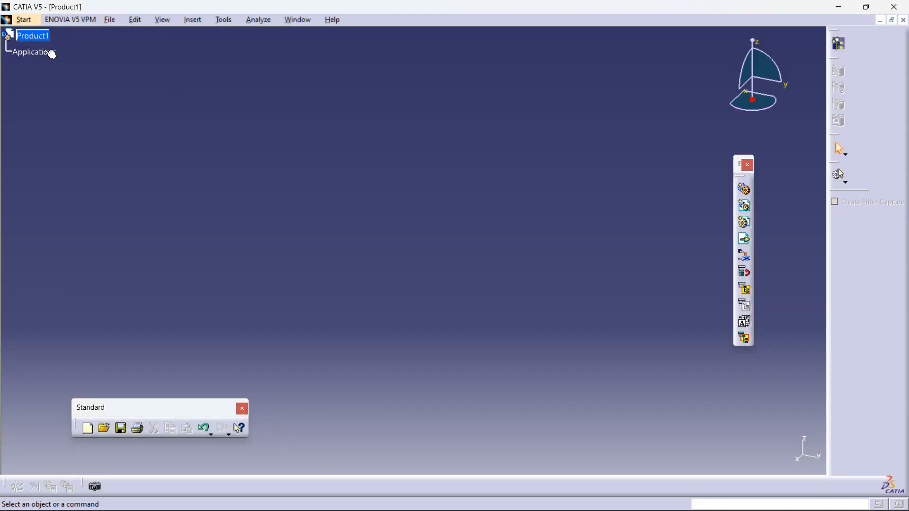
Step: Enlarge the specification tree in the CATIA window
key(ctrl)
key(ctrl)
scroll(35, 59, up, 1)
scroll(34, 66, down, 1)
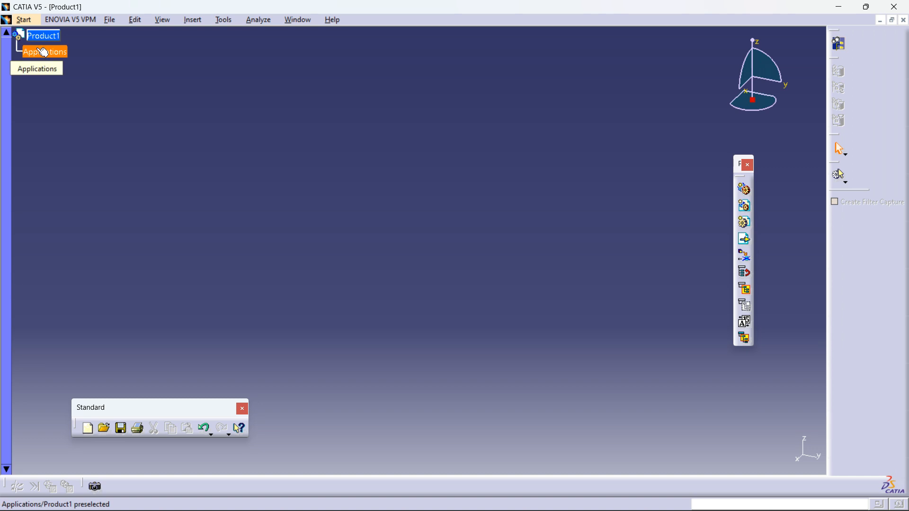
ctrl+scroll(46, 52, up, 4)
ctrl+scroll(51, 55, down, 3)
ctrl+scroll(51, 55, up, 2)
ctrl+scroll(57, 57, up, 1)
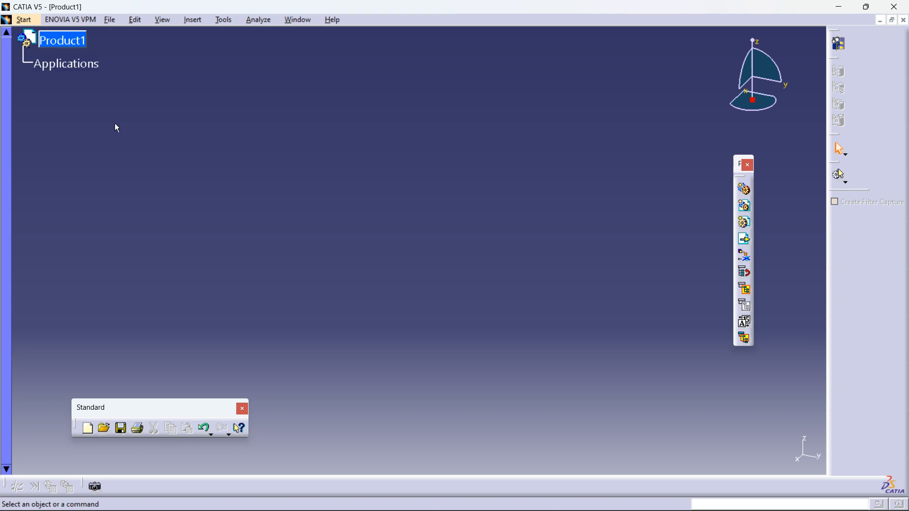
Step: Hide the specification tree and show it again
click(160, 21)
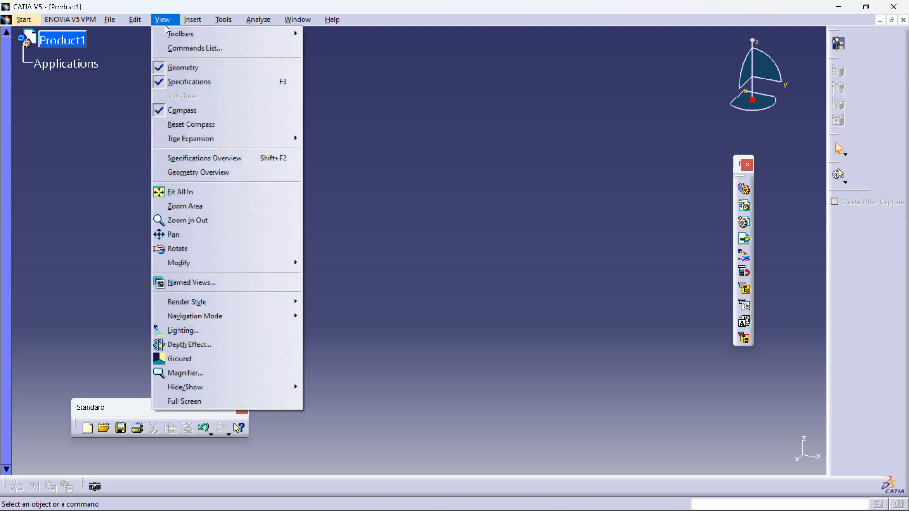
click(187, 83)
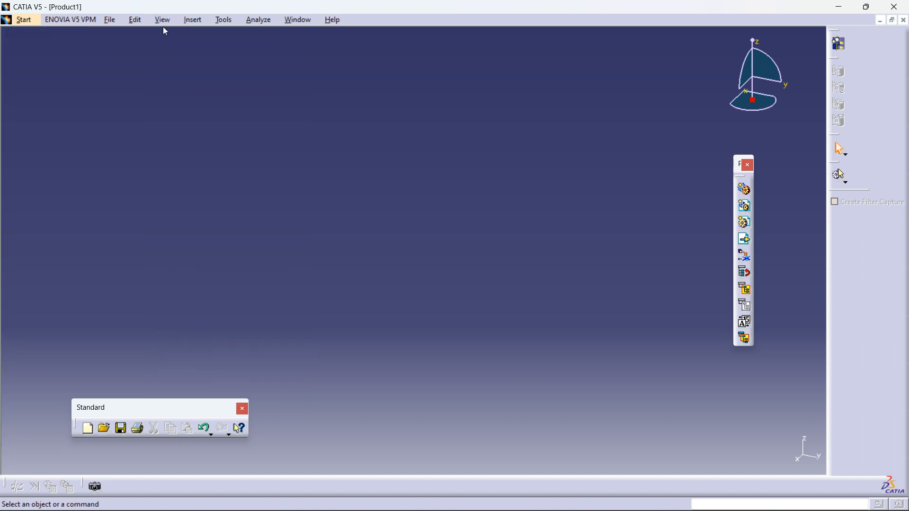
click(163, 20)
click(189, 83)
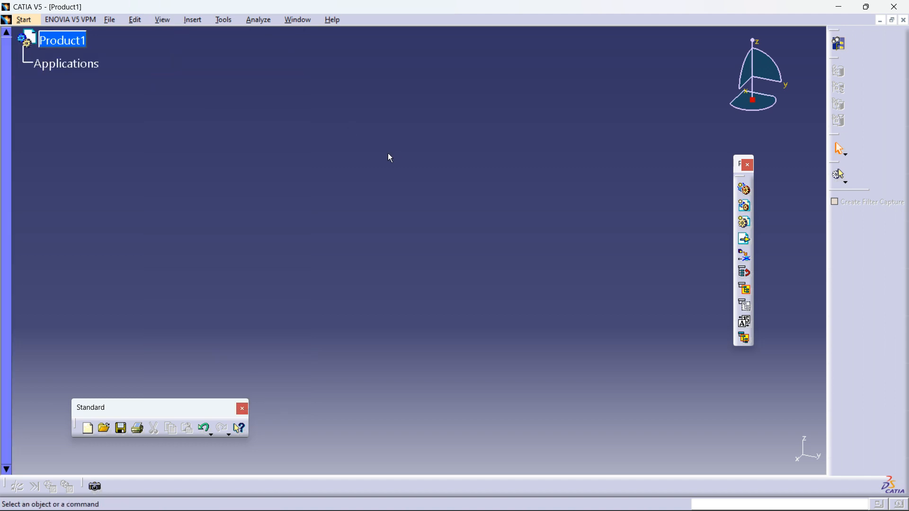
Step: Hide and redisplay the specification tree once more, then select the Product1 root node
key(F3)
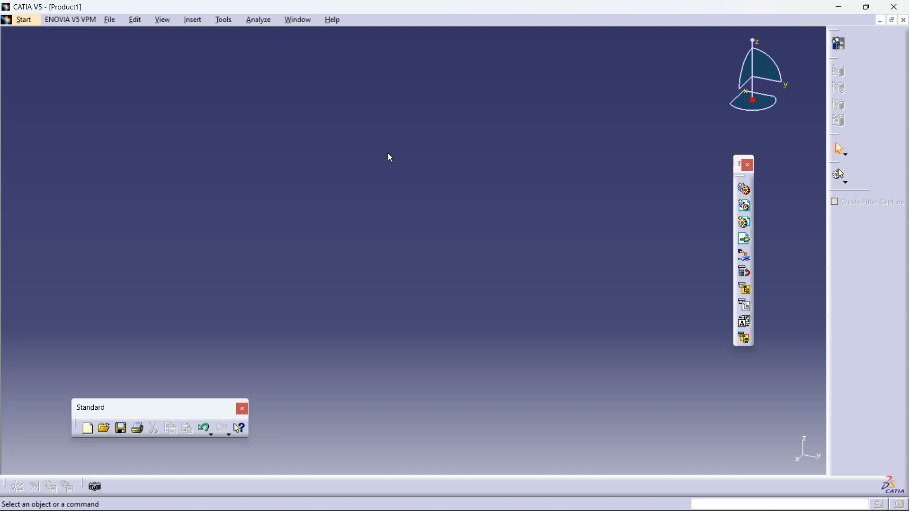
key(F3)
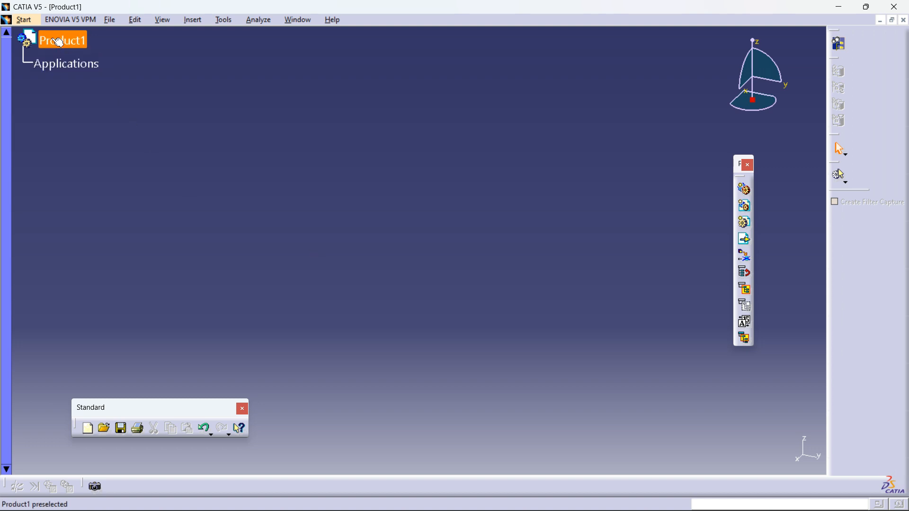
click(59, 43)
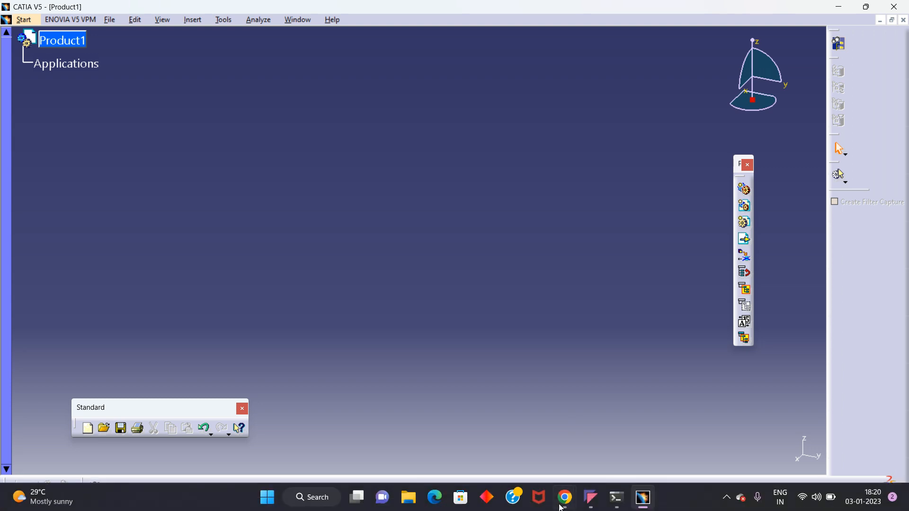
Step: Undock the Product View Result toolbar into the graphics area and close it
mouse_move(590, 503)
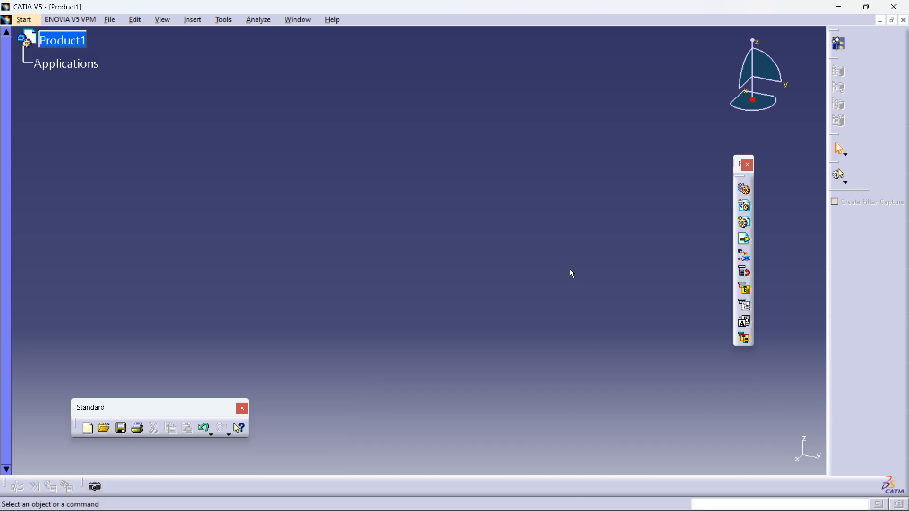
drag(837, 59, 717, 97)
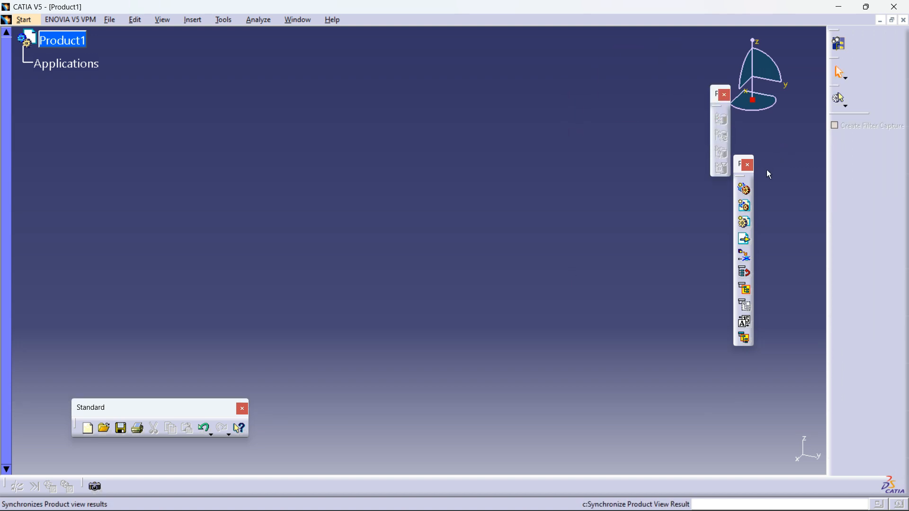
drag(717, 94, 612, 158)
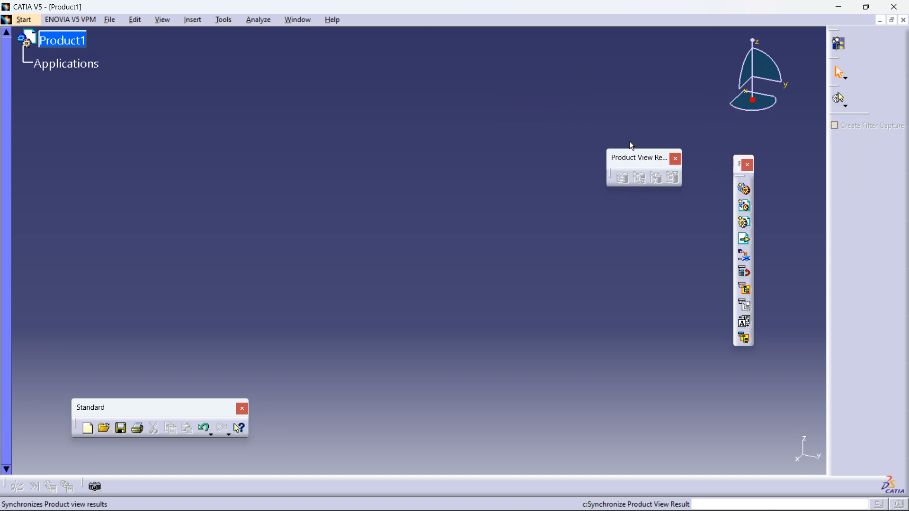
click(677, 160)
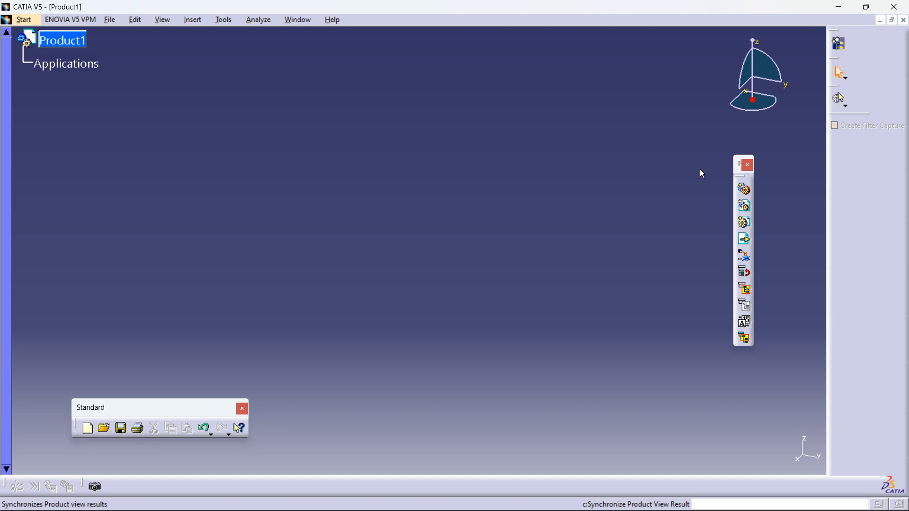
Step: Show the Knowledge toolbar from the toolbar list and close it again
right_click(846, 167)
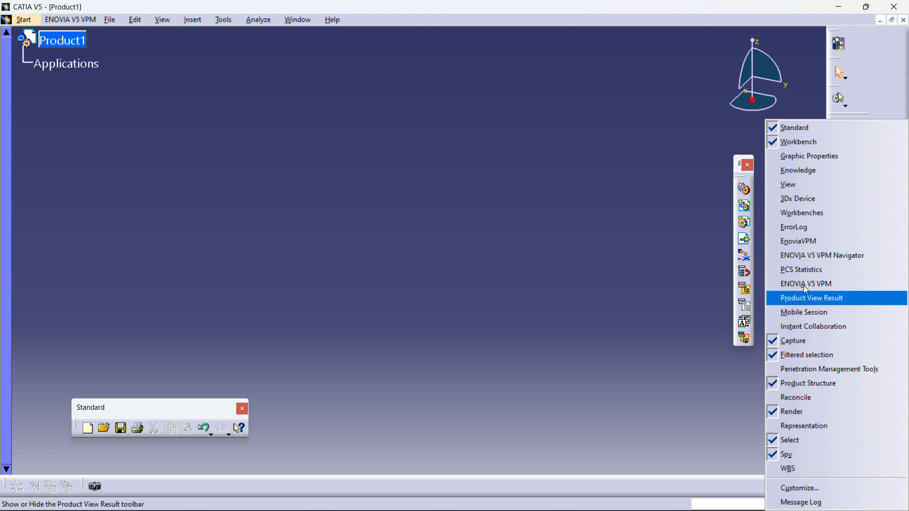
click(798, 167)
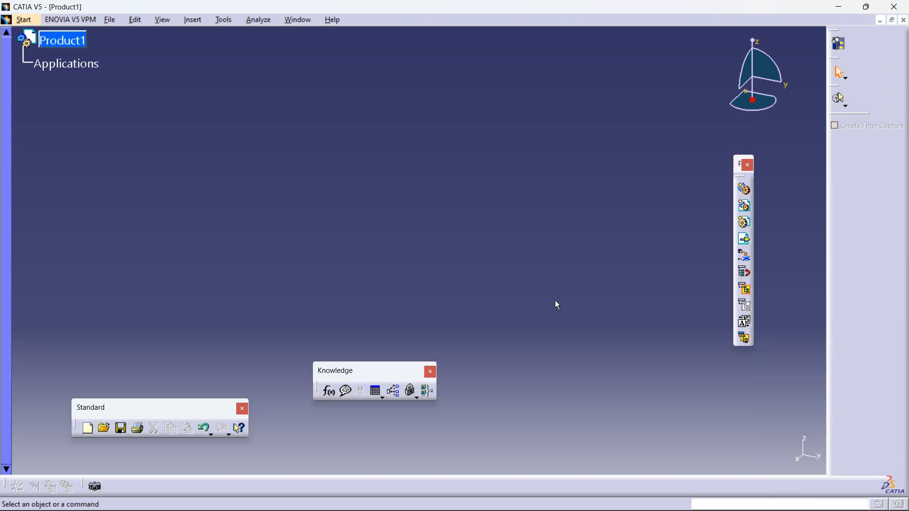
click(431, 371)
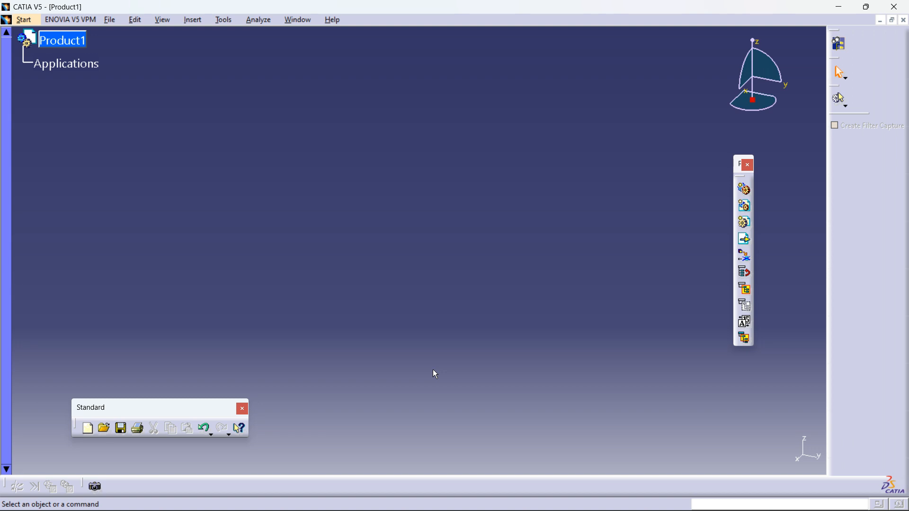
Step: Select the Product1 node and close the Product1 document window
click(69, 42)
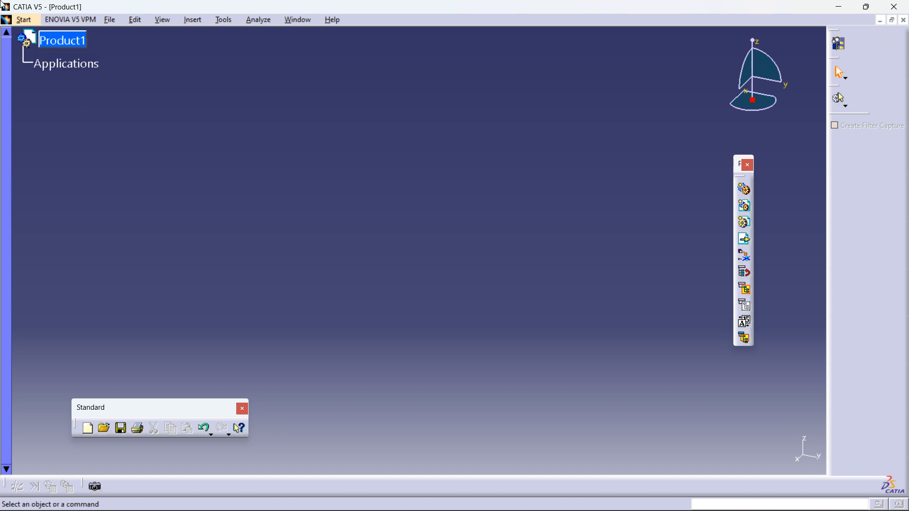
click(74, 45)
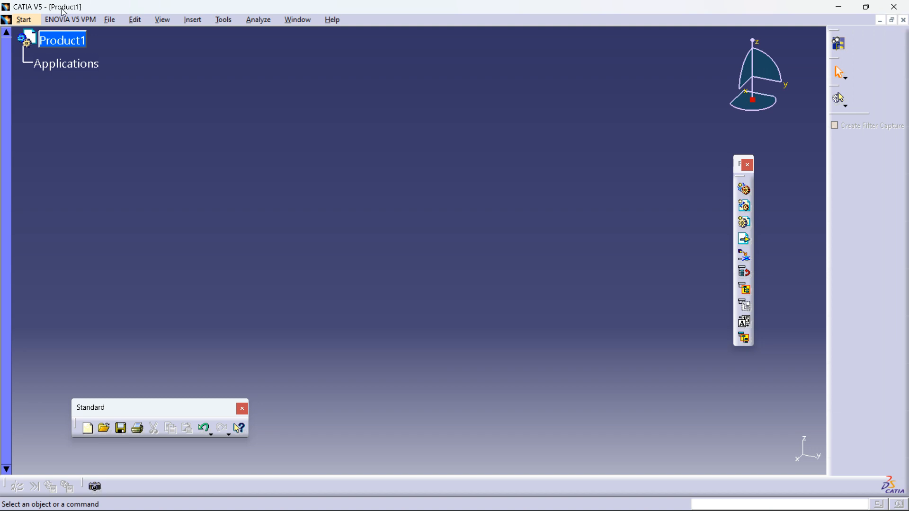
click(904, 20)
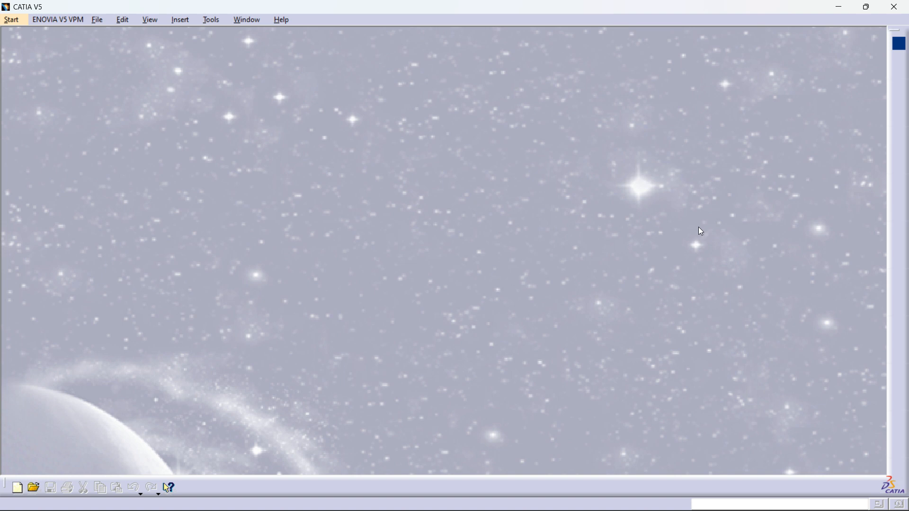
Step: Create a new part in the Part Design workbench, keeping the default name Part1
click(11, 19)
mouse_move(71, 48)
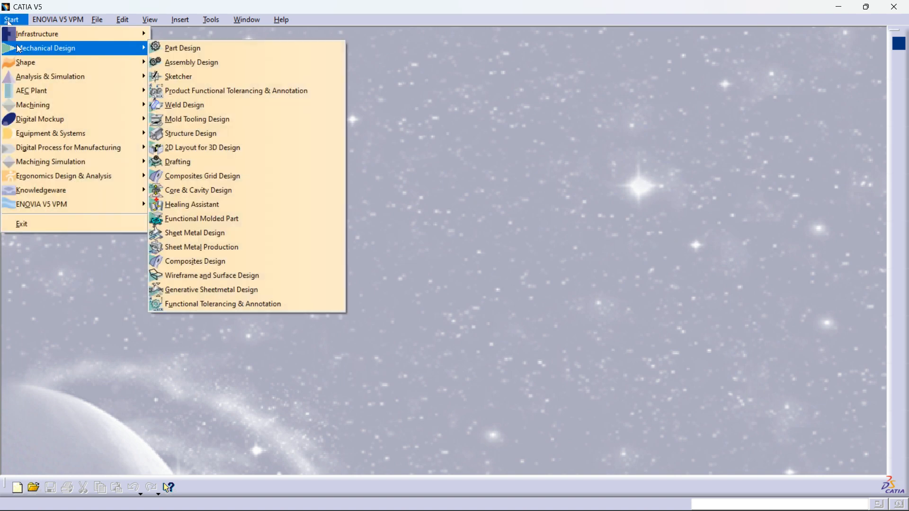
click(183, 49)
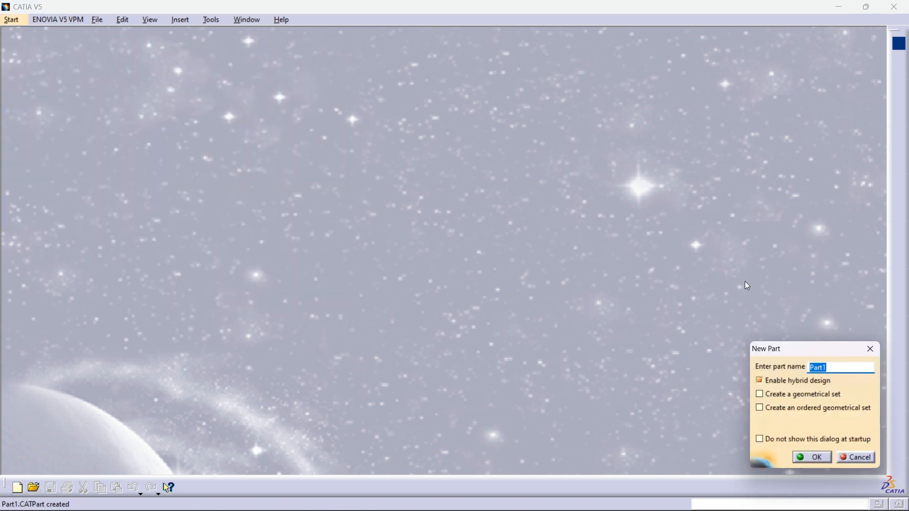
click(838, 368)
click(819, 456)
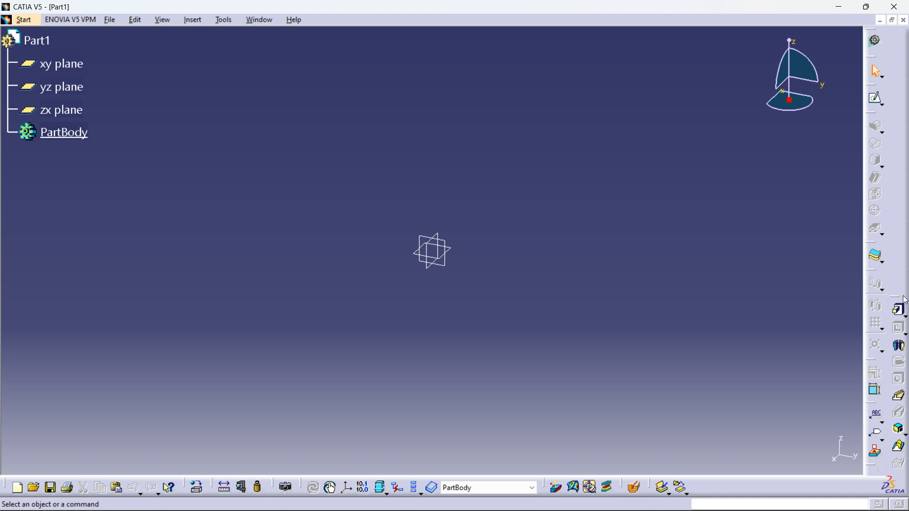
Step: Undock the Sketch-Based Features toolbar, move it across the graphics area, and close it
mouse_move(874, 295)
mouse_down()
mouse_move(834, 282)
mouse_move(752, 298)
mouse_up()
drag(809, 297, 674, 328)
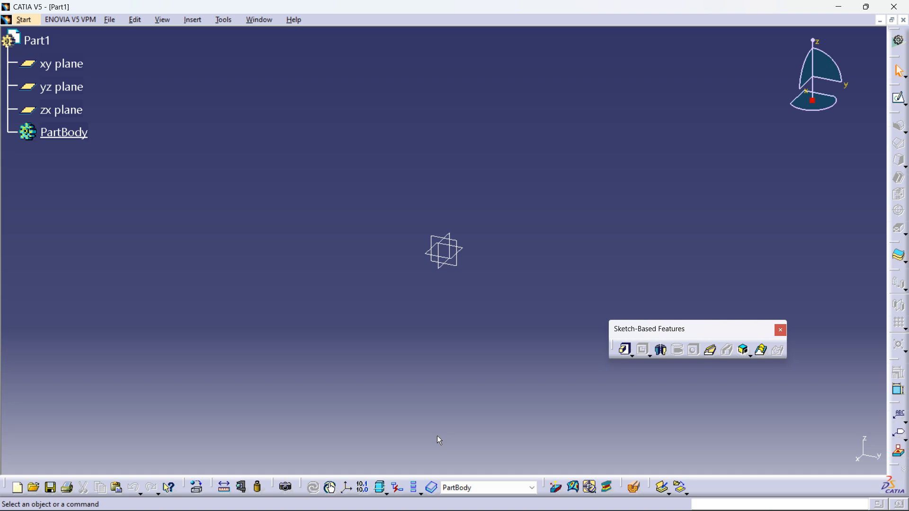
drag(710, 330, 499, 365)
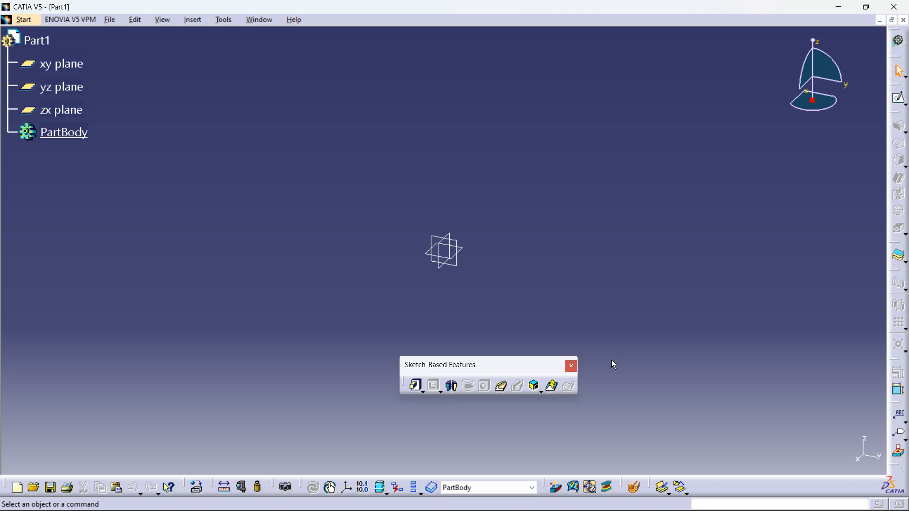
click(572, 366)
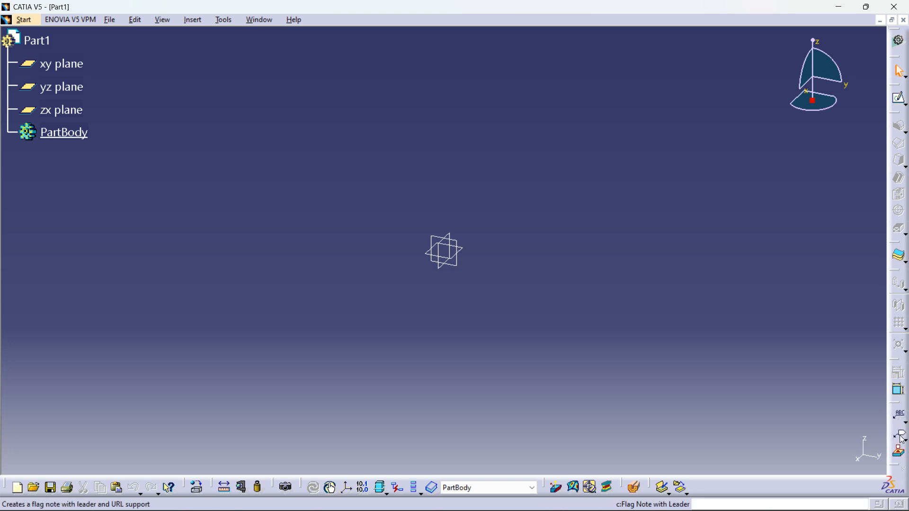
Step: Float the Constraints and Reference Elements toolbars near the lower right of the graphics area
drag(893, 362, 780, 358)
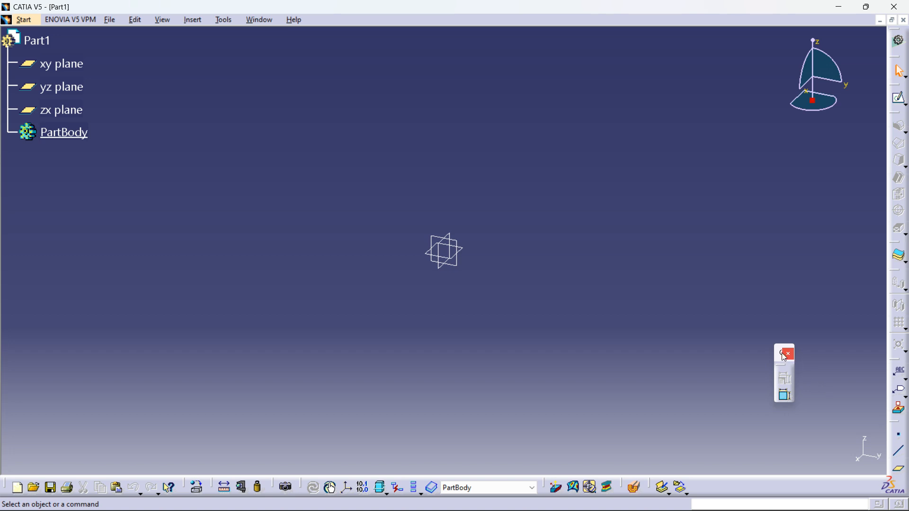
drag(891, 421, 726, 254)
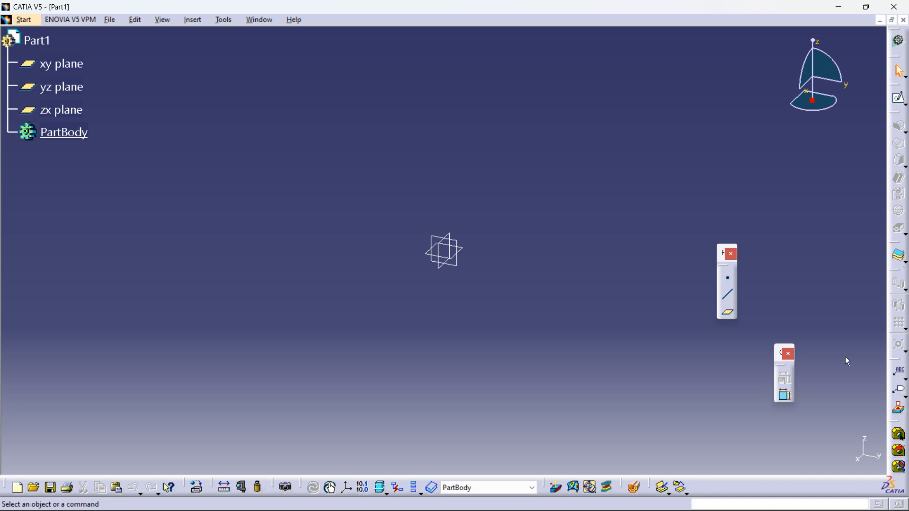
drag(726, 258, 897, 294)
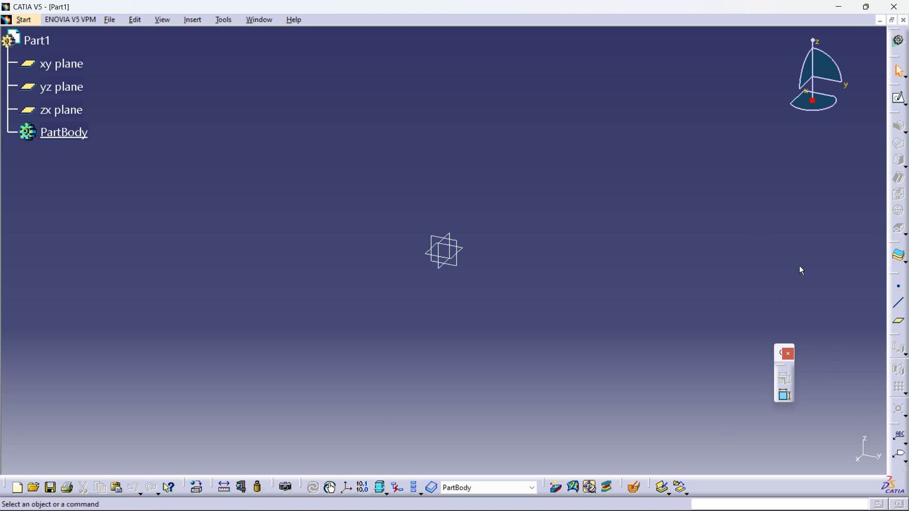
drag(893, 274, 823, 402)
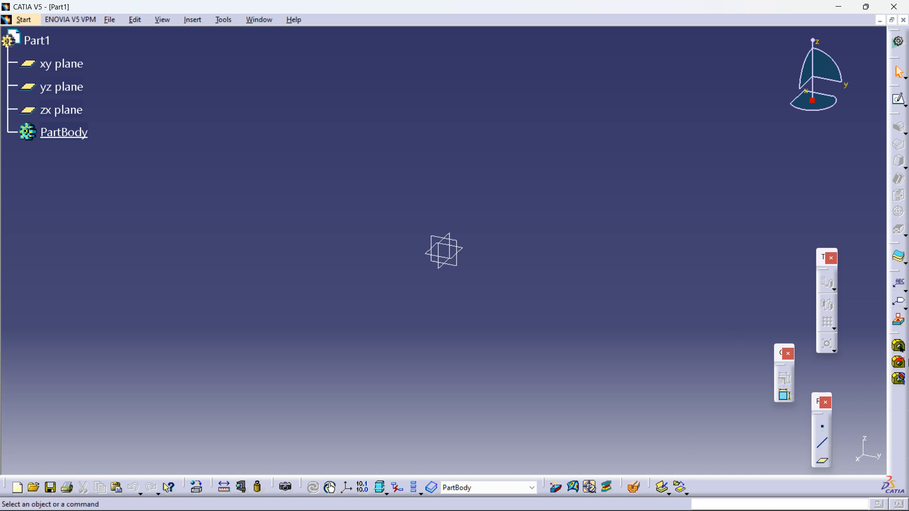
Step: Undock the Measure and Annotations toolbars from the right dock and close both
drag(898, 337, 723, 322)
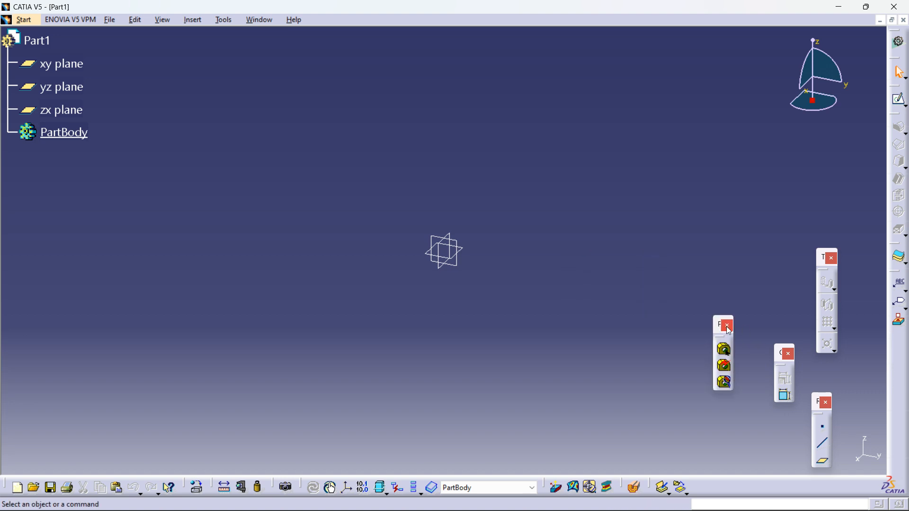
click(727, 327)
drag(899, 275, 758, 270)
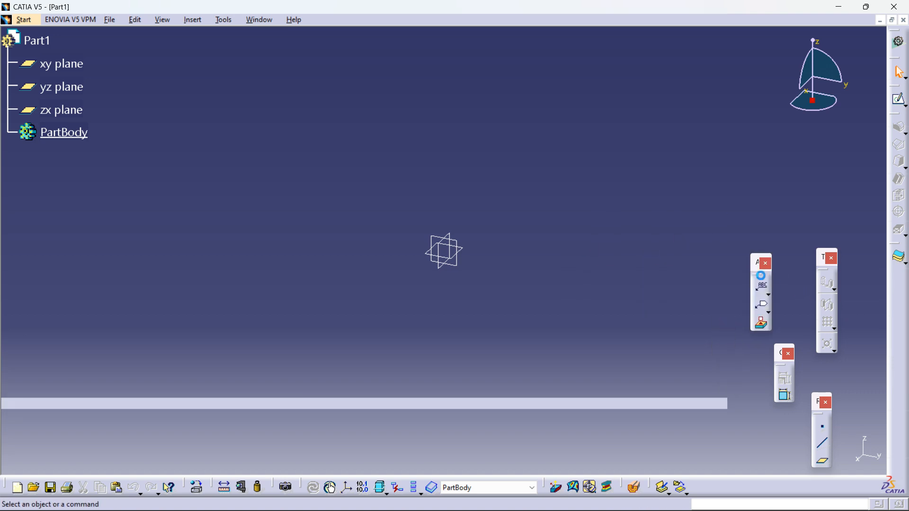
click(765, 263)
mouse_move(627, 506)
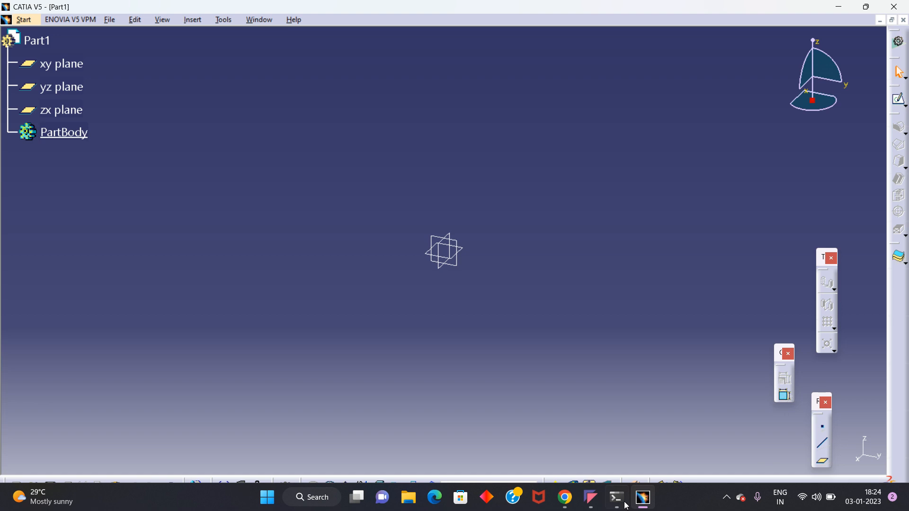
click(591, 504)
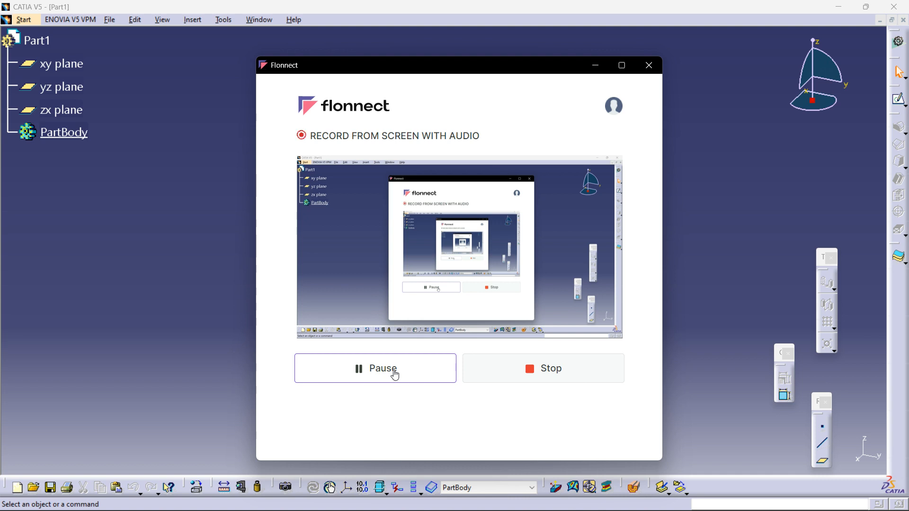
click(596, 65)
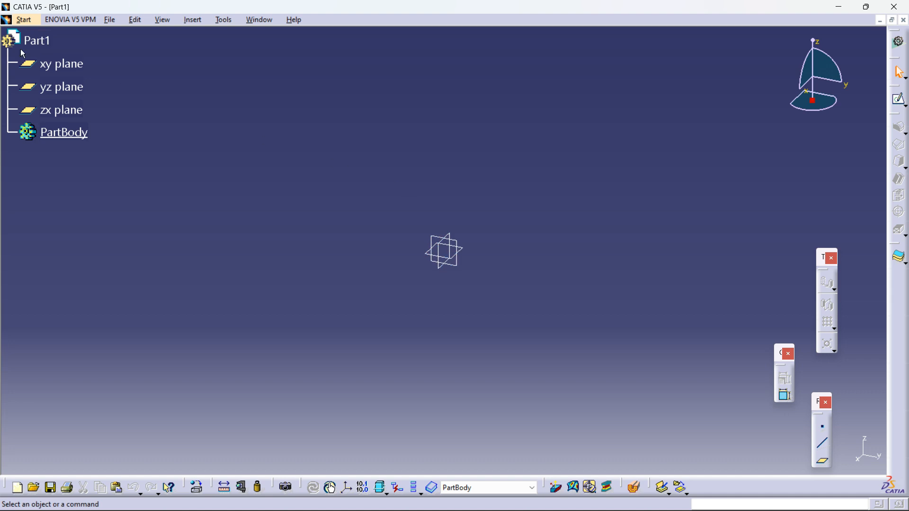
Step: Switch to the Automotive Class A workbench under Shape
click(29, 21)
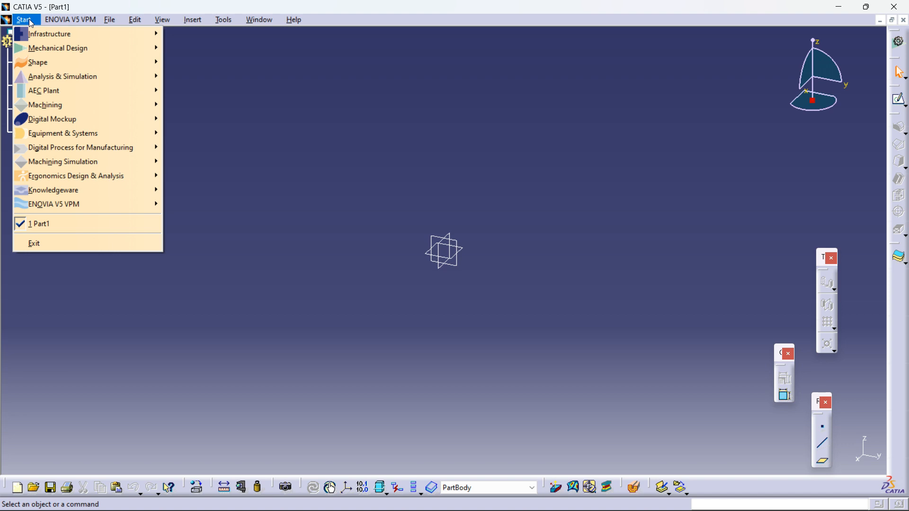
mouse_move(39, 47)
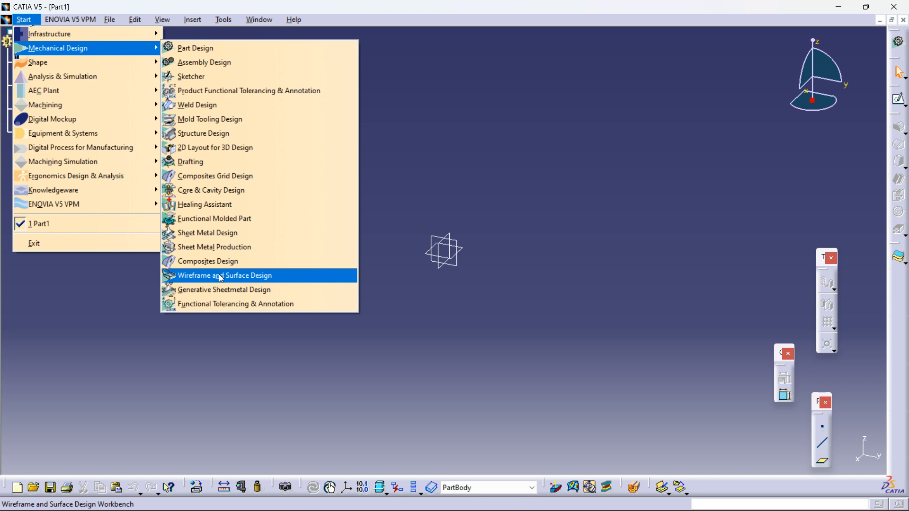
mouse_move(97, 65)
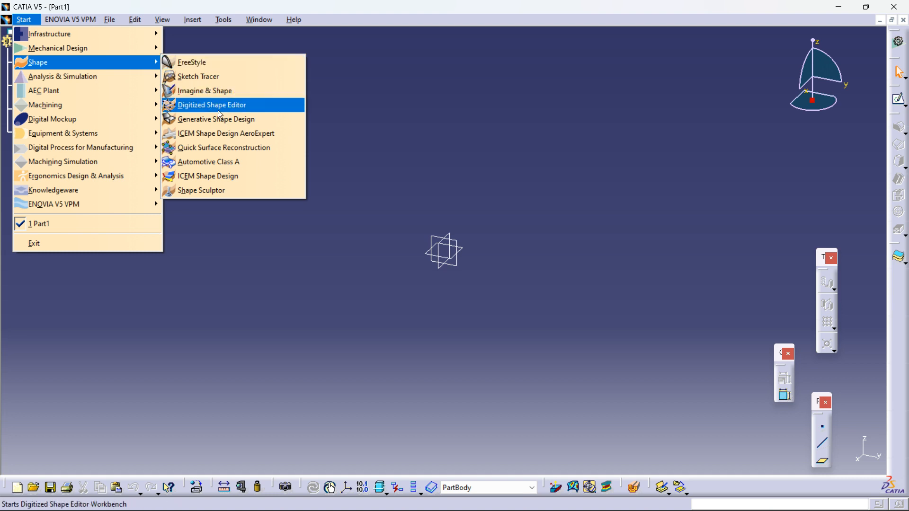
click(214, 163)
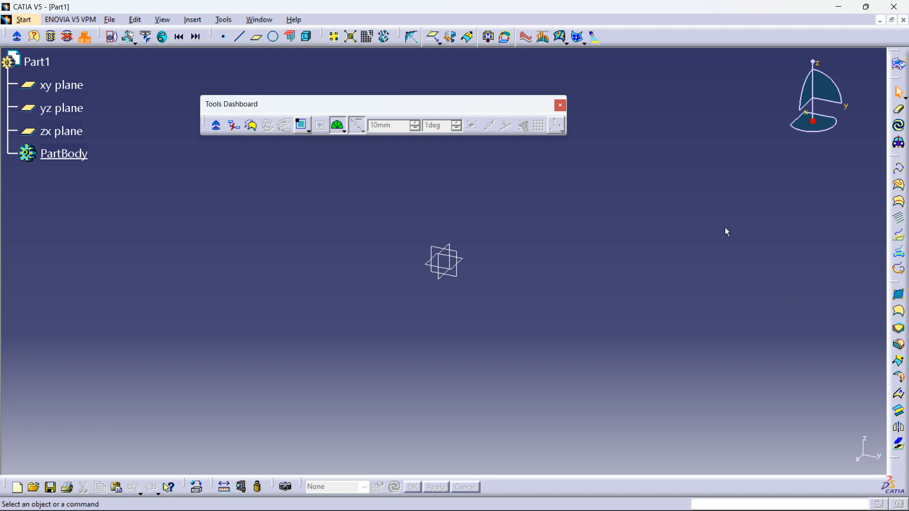
Step: Switch to the Wireframe and Surface Design workbench under Mechanical Design
click(25, 20)
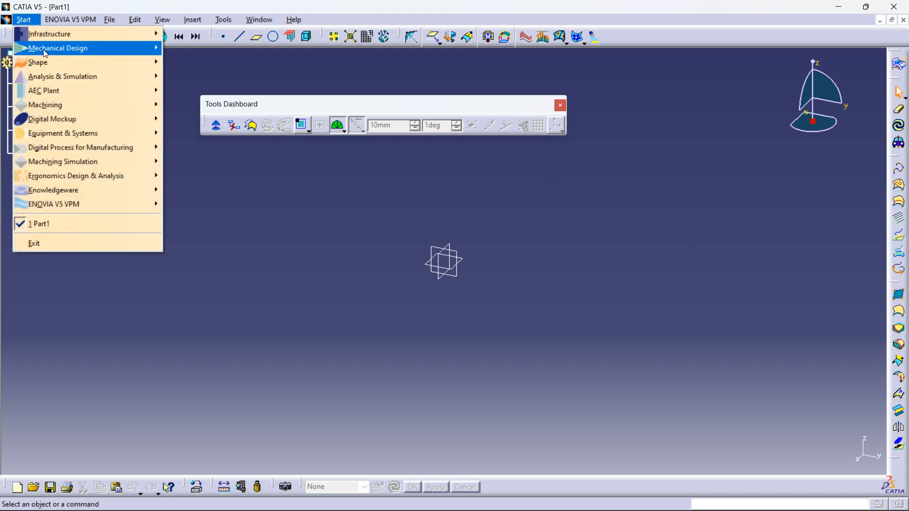
mouse_move(146, 52)
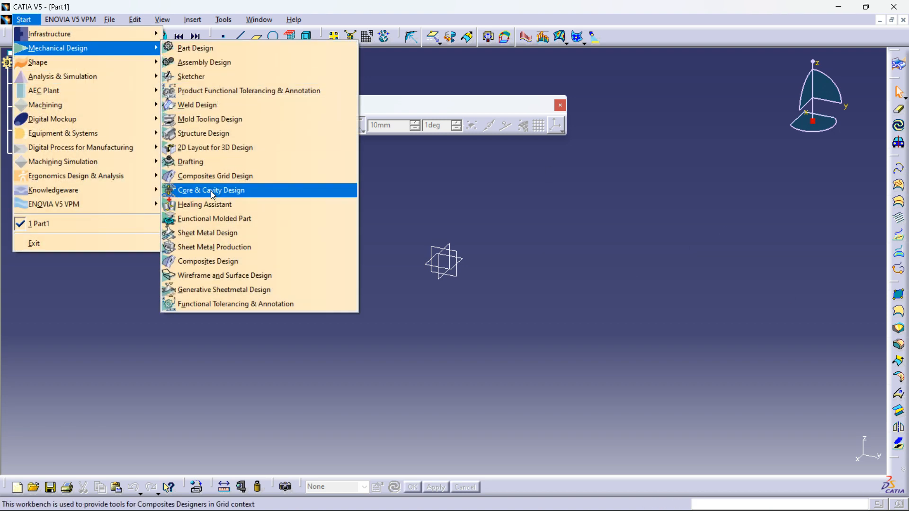
click(217, 276)
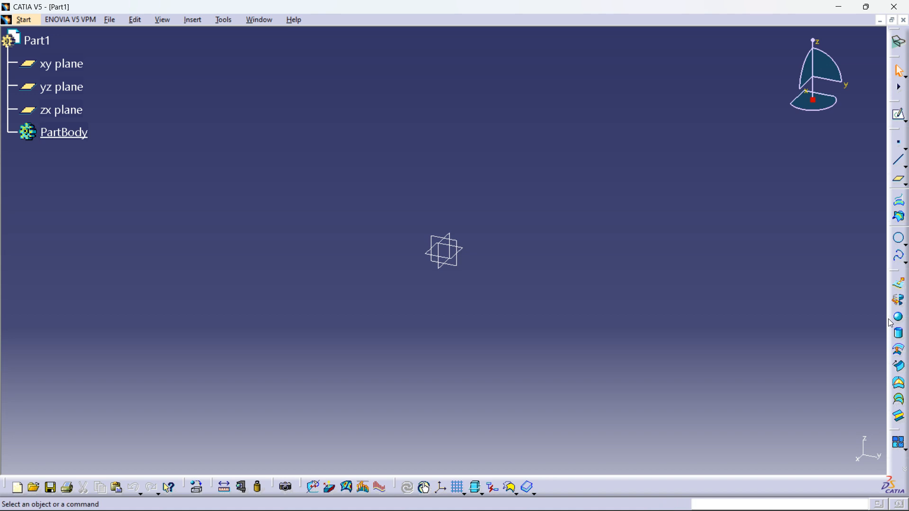
Step: Browse the Start menu's workbench categories and their submenus without choosing a workbench
click(22, 21)
mouse_move(37, 62)
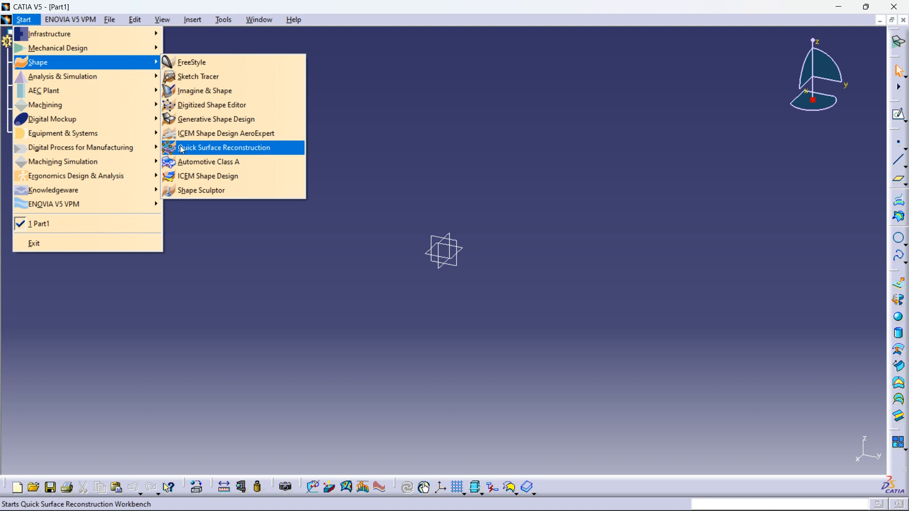
mouse_move(129, 127)
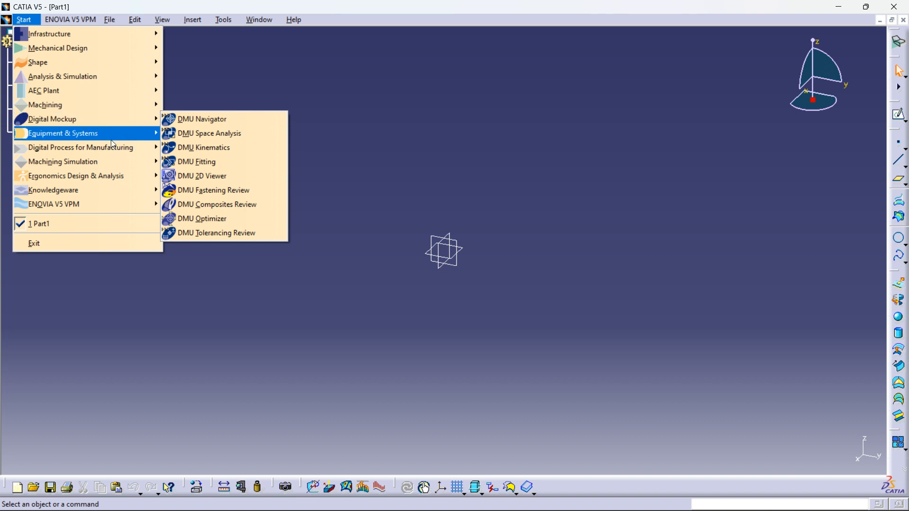
mouse_move(96, 162)
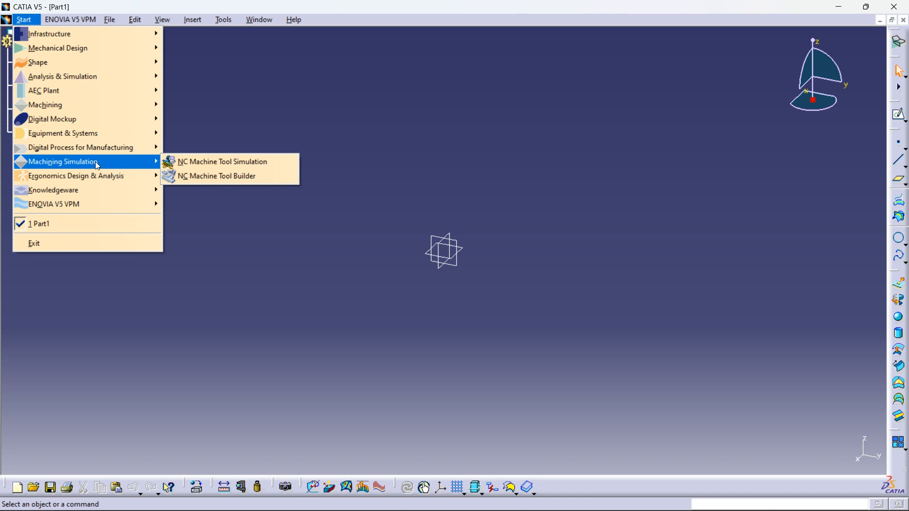
click(71, 82)
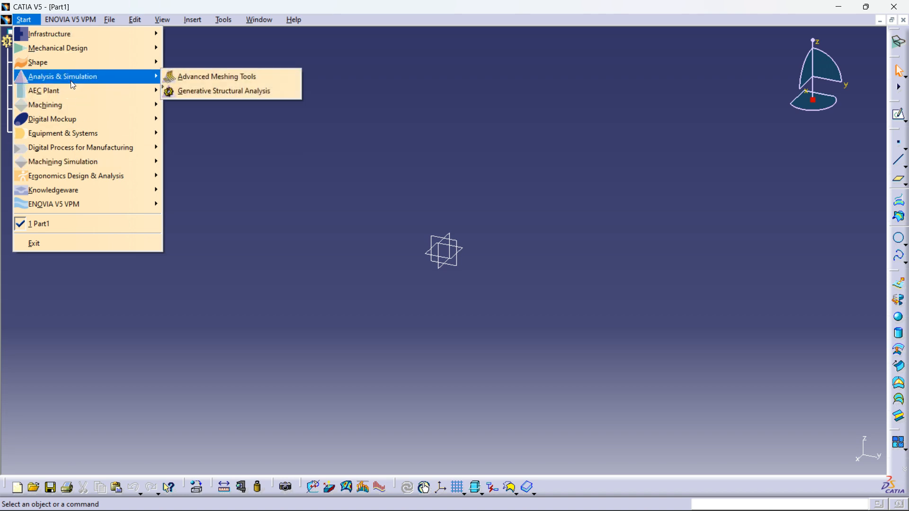
mouse_move(59, 107)
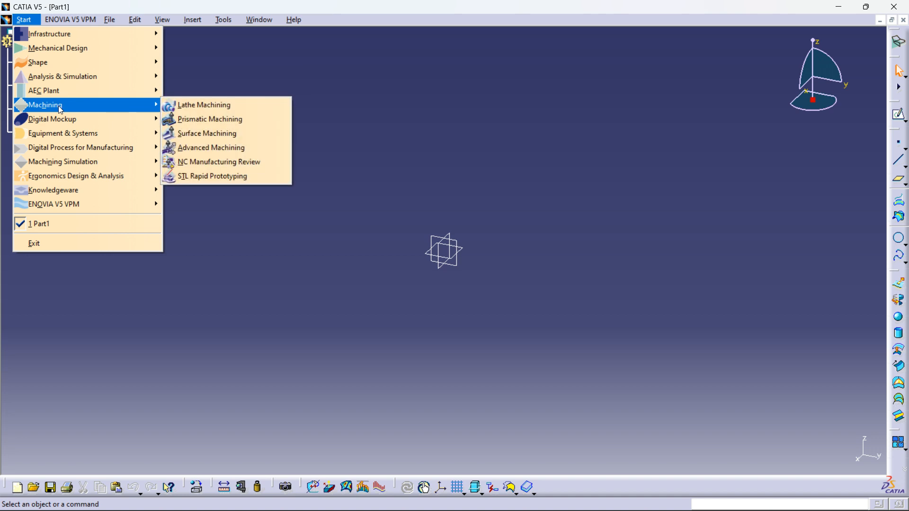
mouse_move(68, 169)
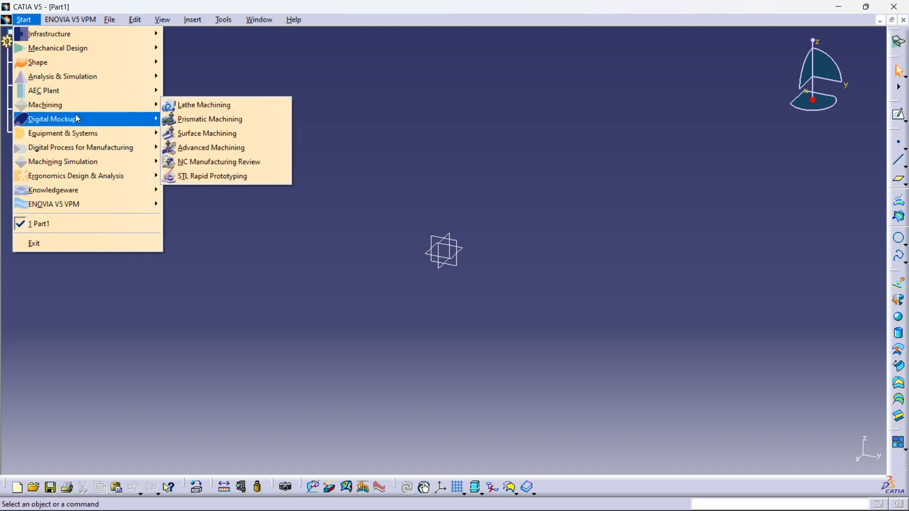
mouse_move(84, 118)
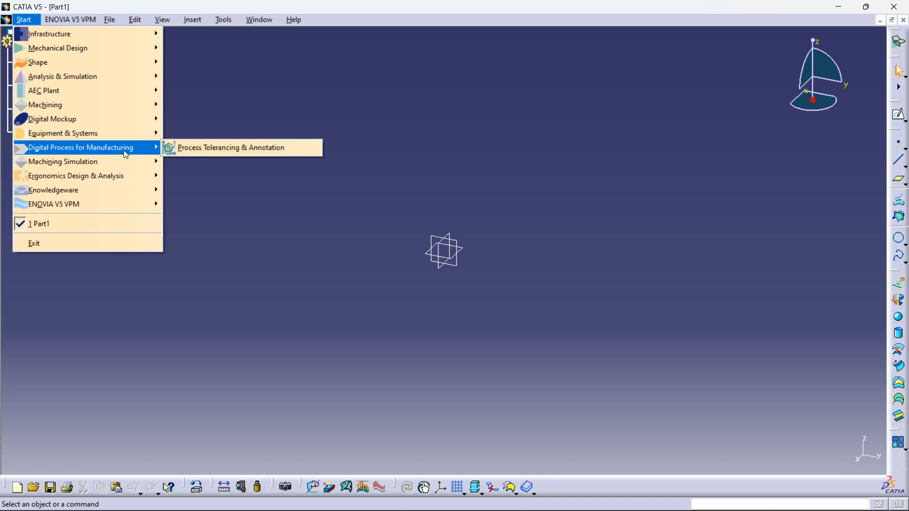
mouse_move(126, 140)
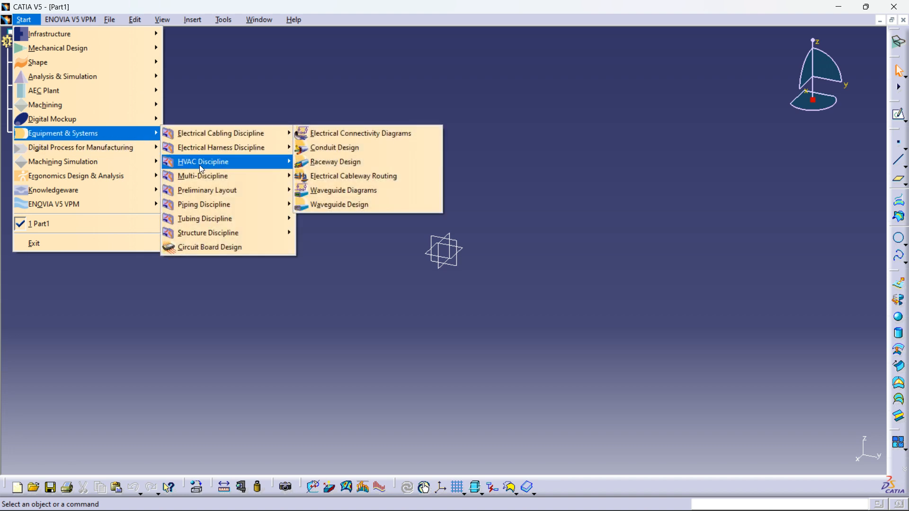
mouse_move(205, 132)
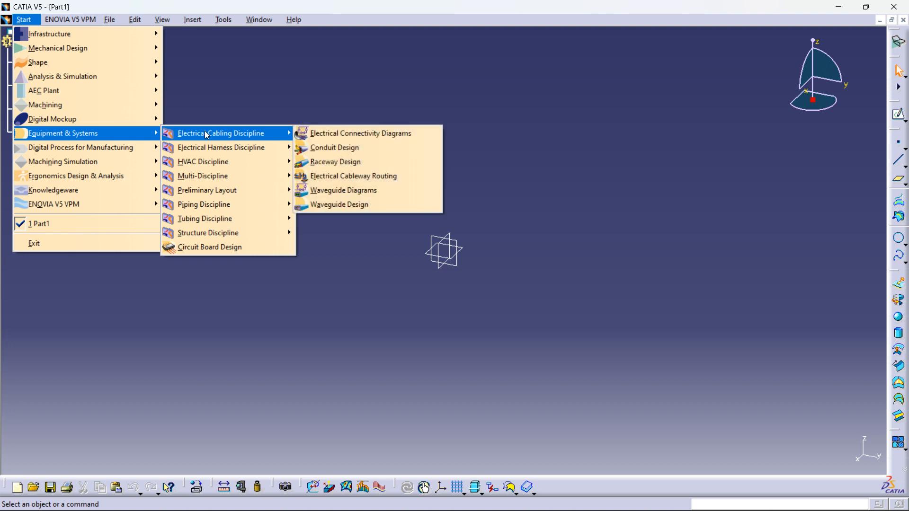
mouse_move(205, 150)
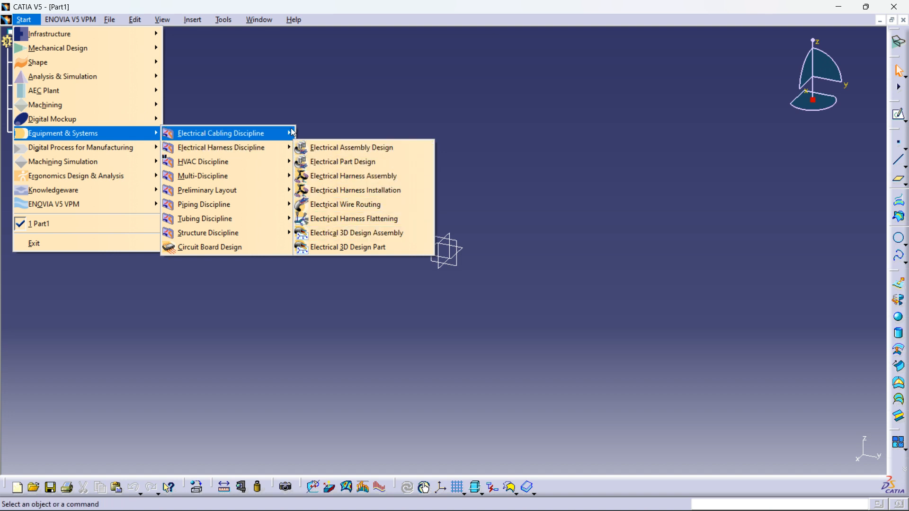
mouse_move(253, 206)
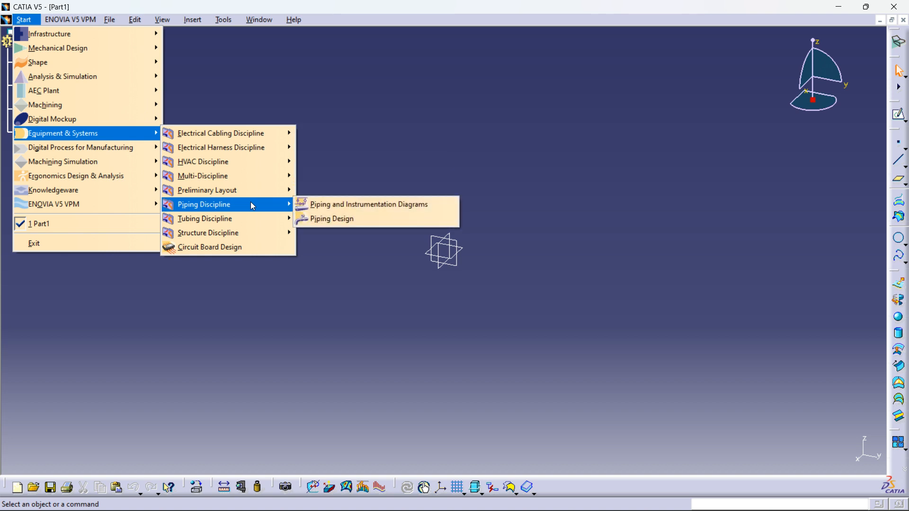
mouse_move(93, 49)
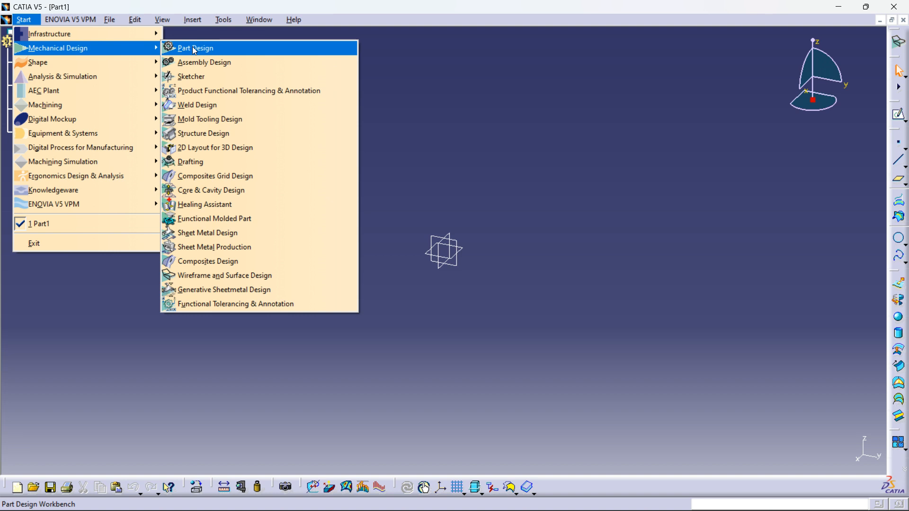
click(450, 78)
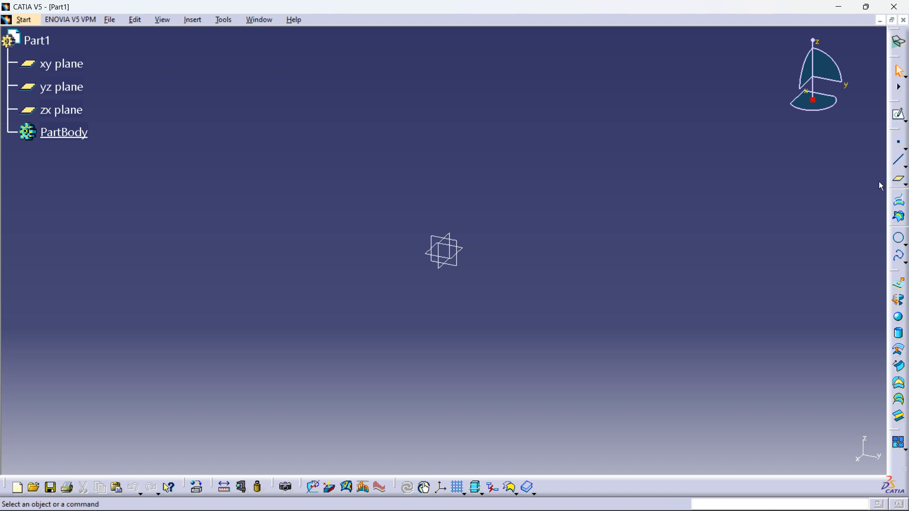
Step: Float two Wireframe and Surface Design toolbars from the right dock into the graphics area
drag(893, 190, 825, 193)
drag(892, 186, 718, 204)
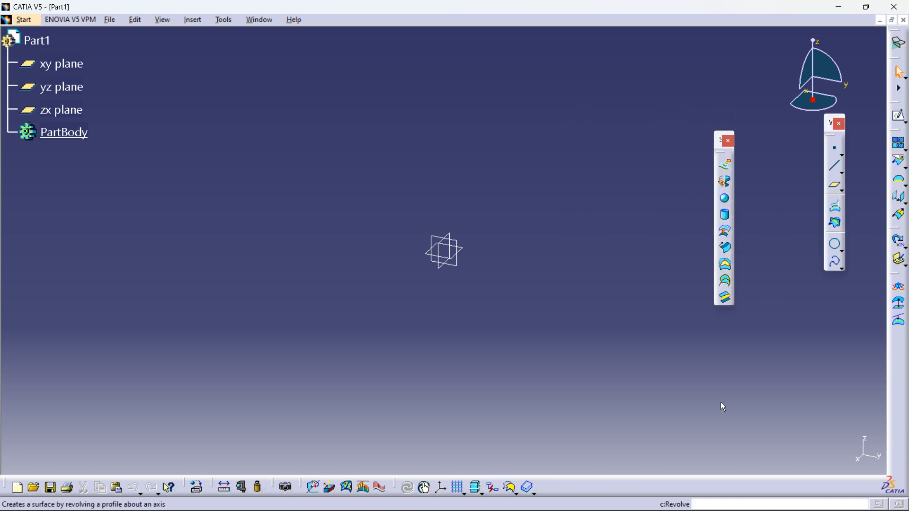
click(25, 20)
mouse_move(52, 47)
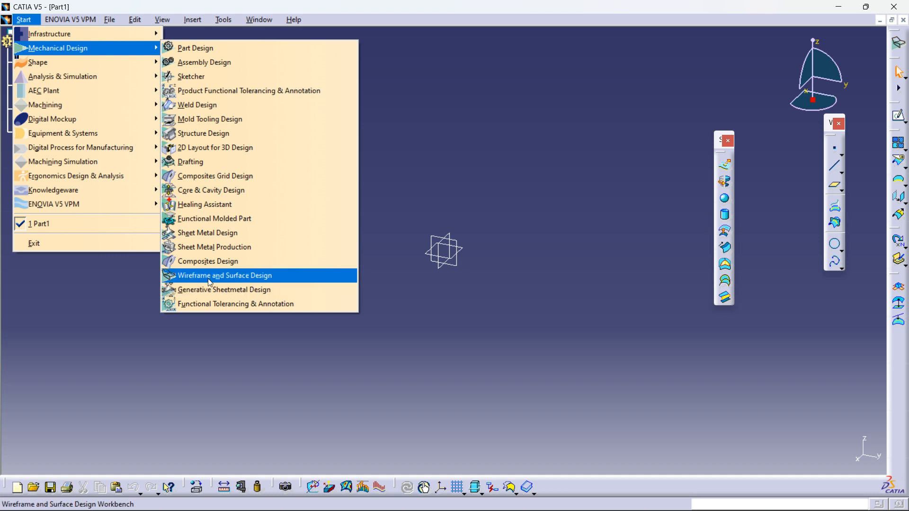
click(553, 144)
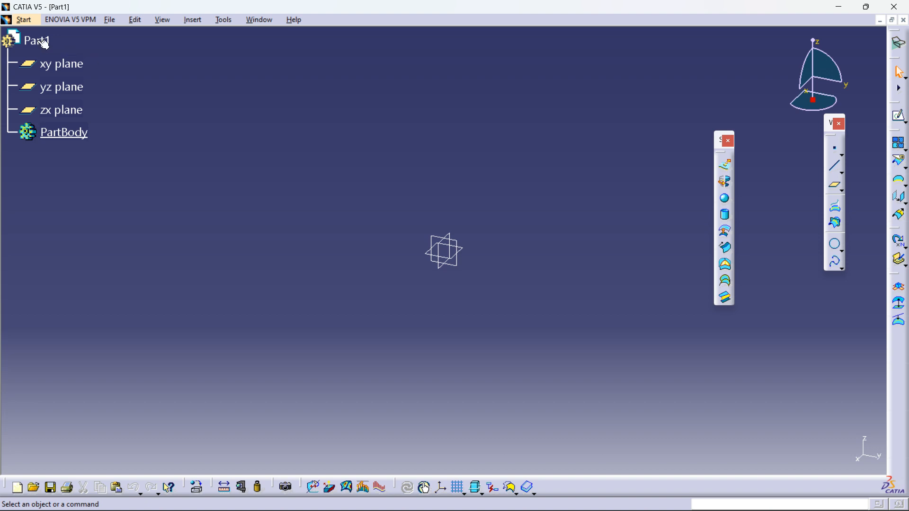
Step: Switch to the Part Design workbench under Mechanical Design
click(23, 19)
mouse_move(137, 49)
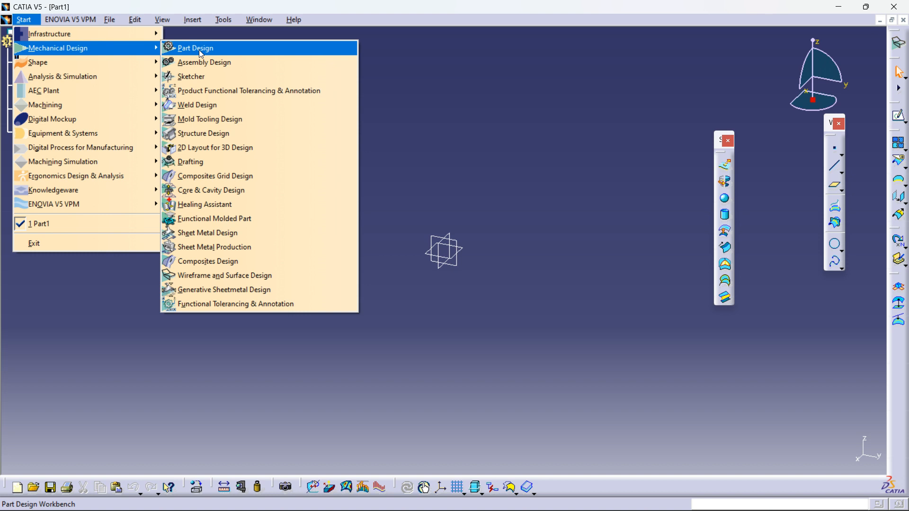
click(199, 49)
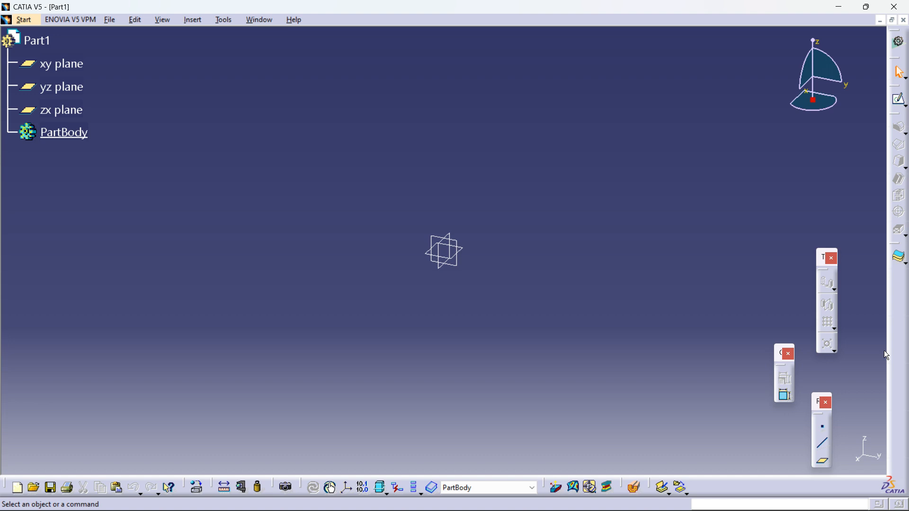
click(224, 20)
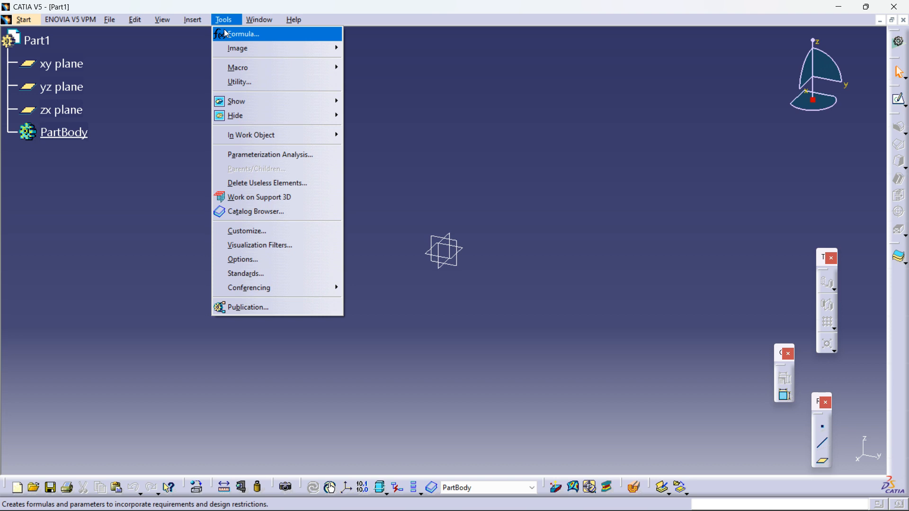
click(225, 19)
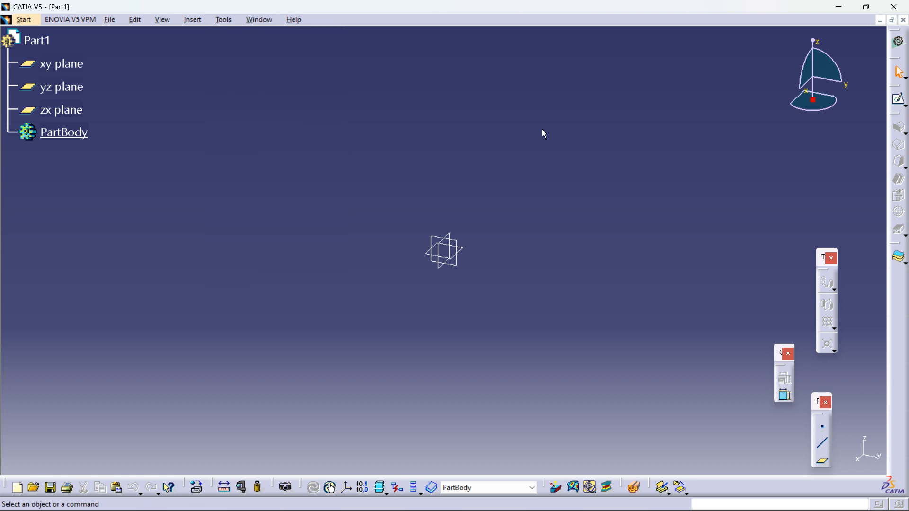
click(232, 24)
click(572, 160)
right_click(900, 320)
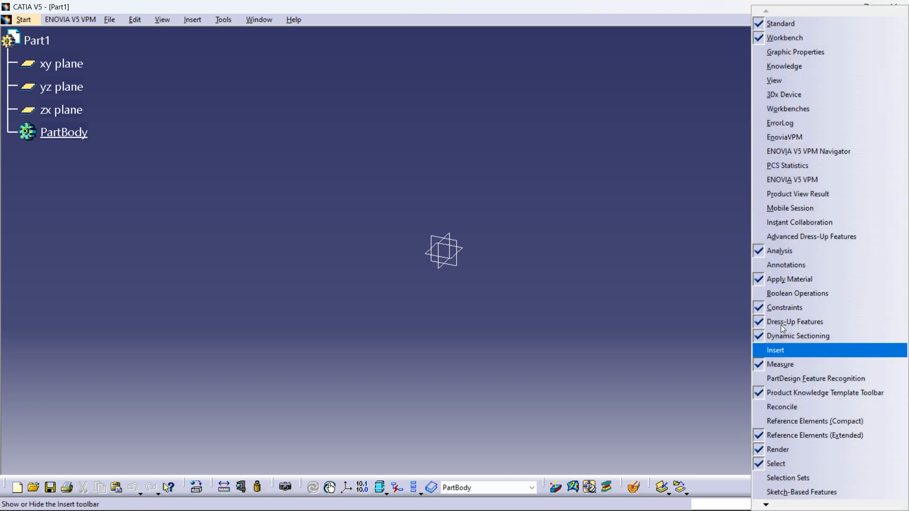
click(644, 166)
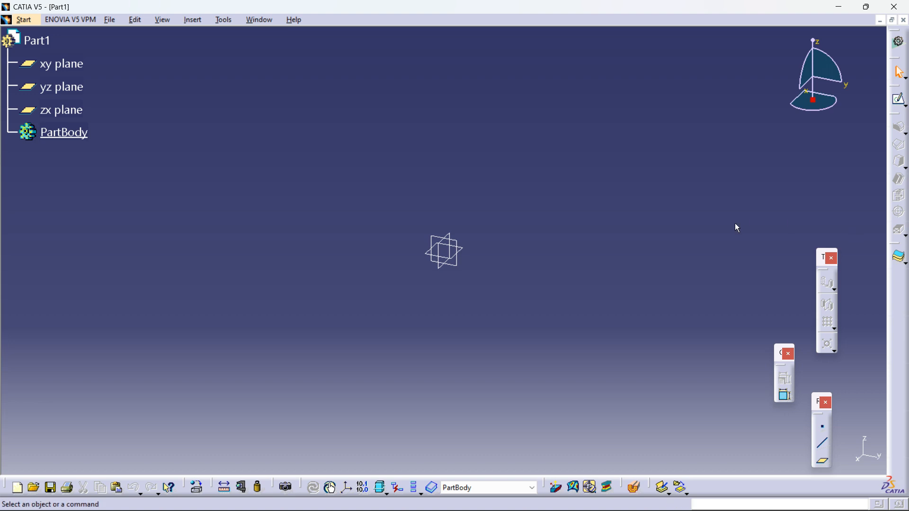
Step: Open Customize and restore all toolbar contents and toolbar positions, confirming each, then close the dialog
click(199, 21)
mouse_move(224, 22)
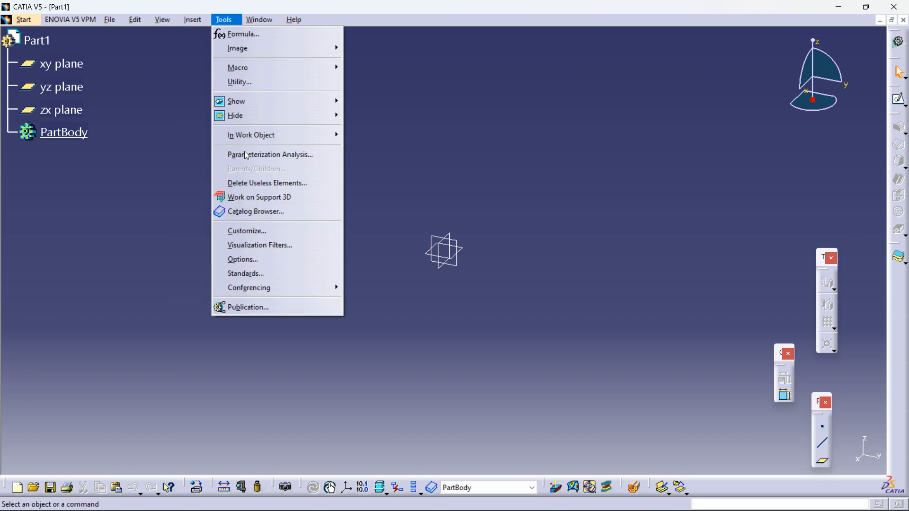
click(259, 234)
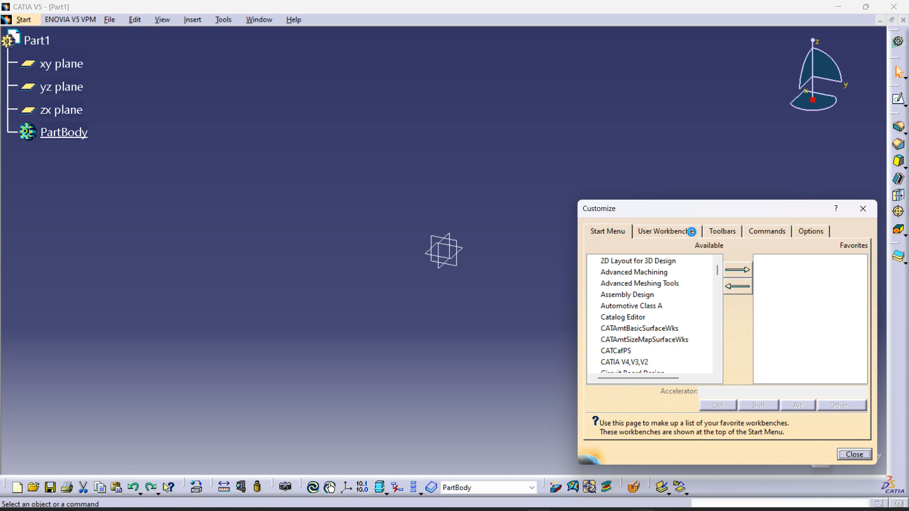
drag(689, 211, 450, 144)
click(486, 165)
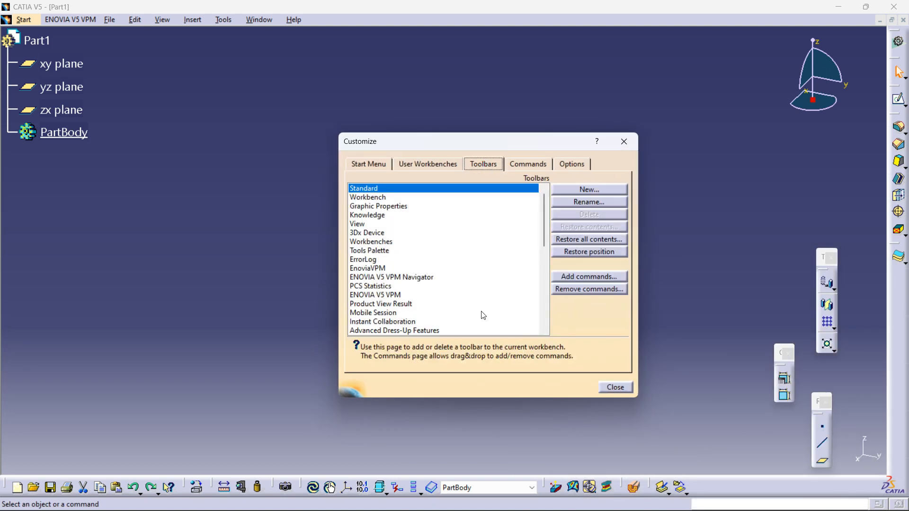
click(583, 240)
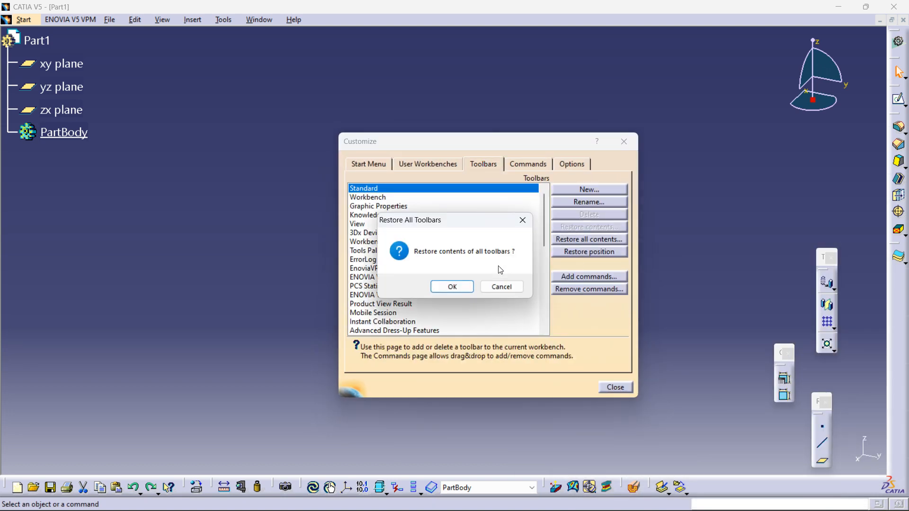
click(453, 287)
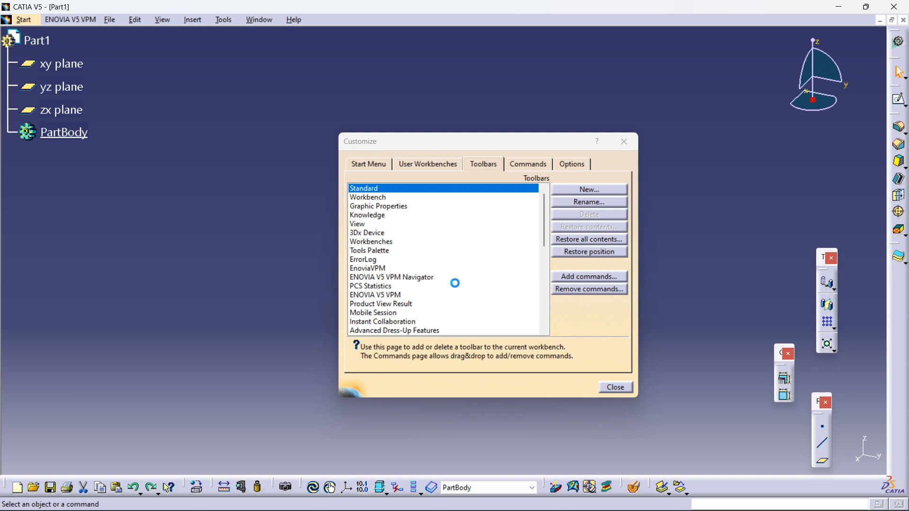
click(586, 252)
click(450, 286)
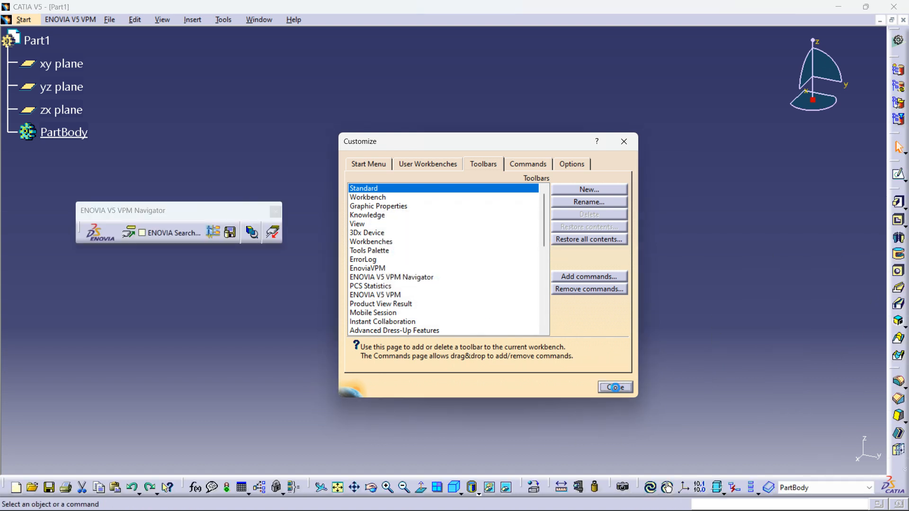
click(615, 388)
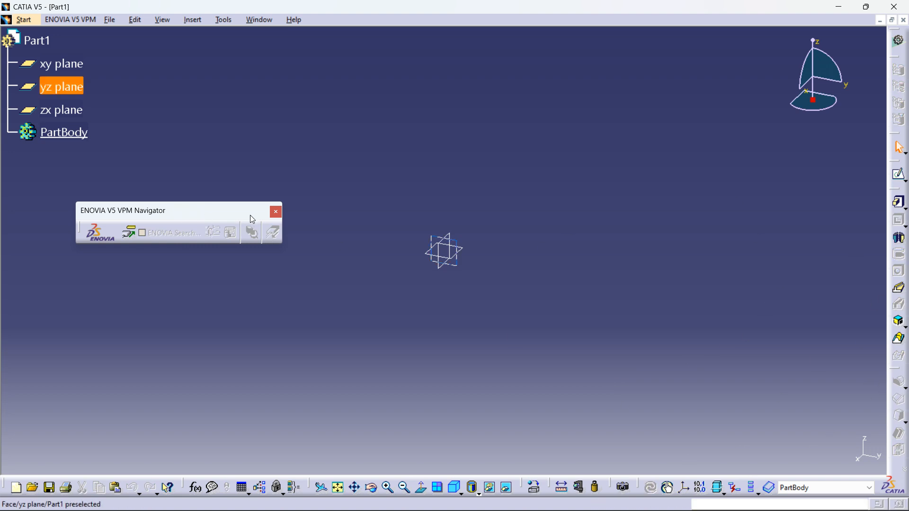
Step: Close the ENOVIA V5 VPM Navigator toolbar and float the Sketch-Based Features toolbar into the graphics area
click(276, 212)
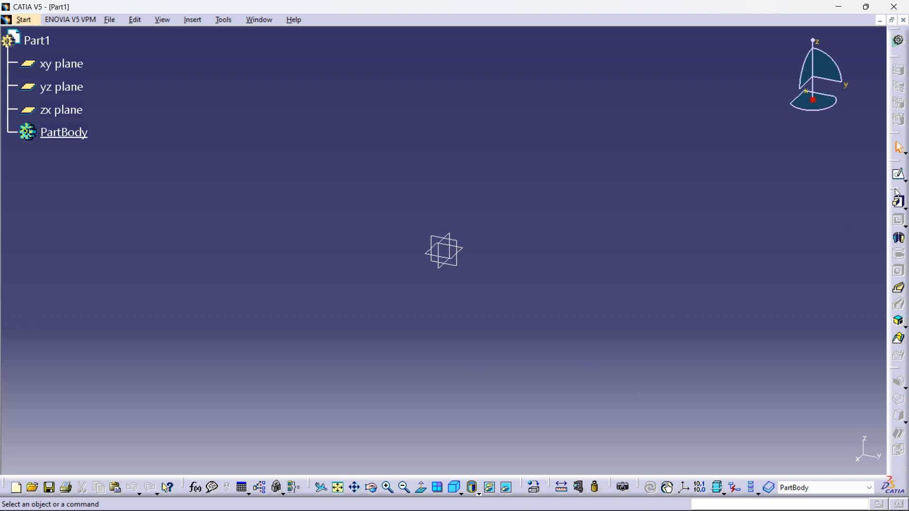
drag(898, 193, 780, 199)
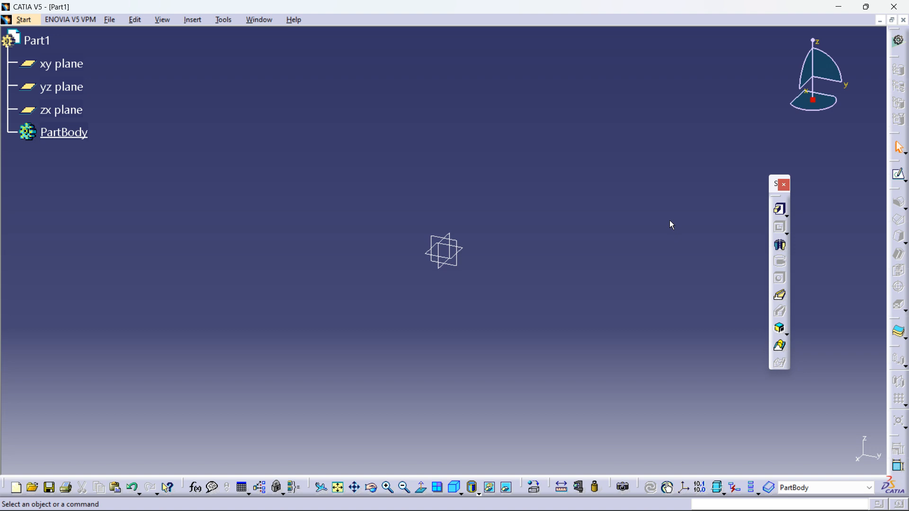
Step: Float the Sketcher toolbar out of the right dock into the graphics area
click(899, 176)
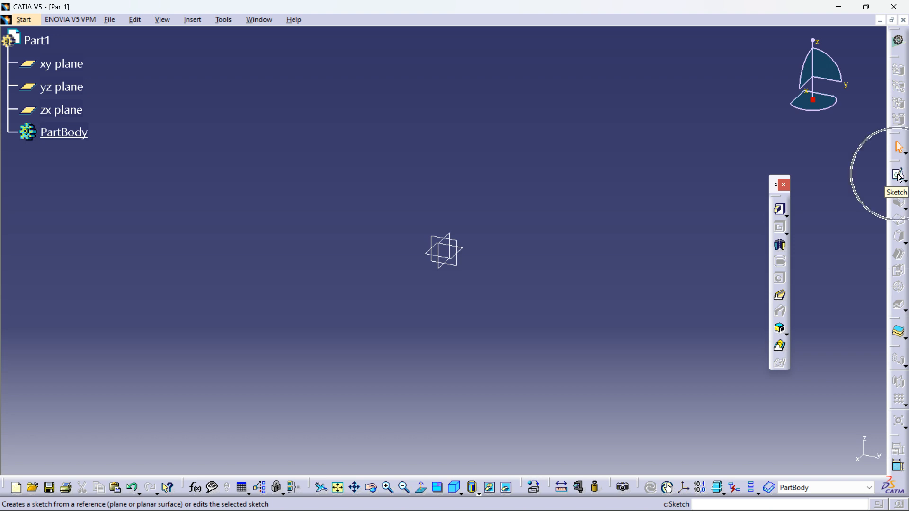
mouse_move(898, 165)
mouse_down()
mouse_move(637, 128)
mouse_move(735, 121)
mouse_up()
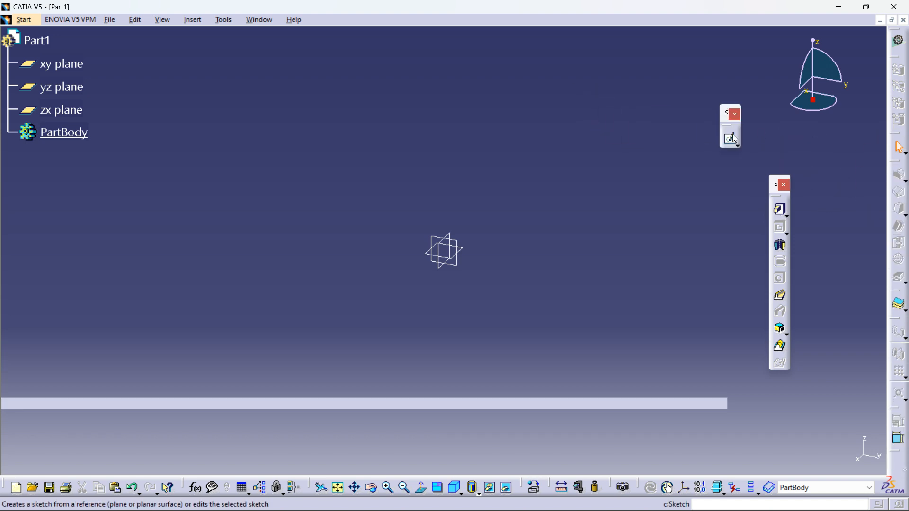
key(ctrl)
key(ctrl)
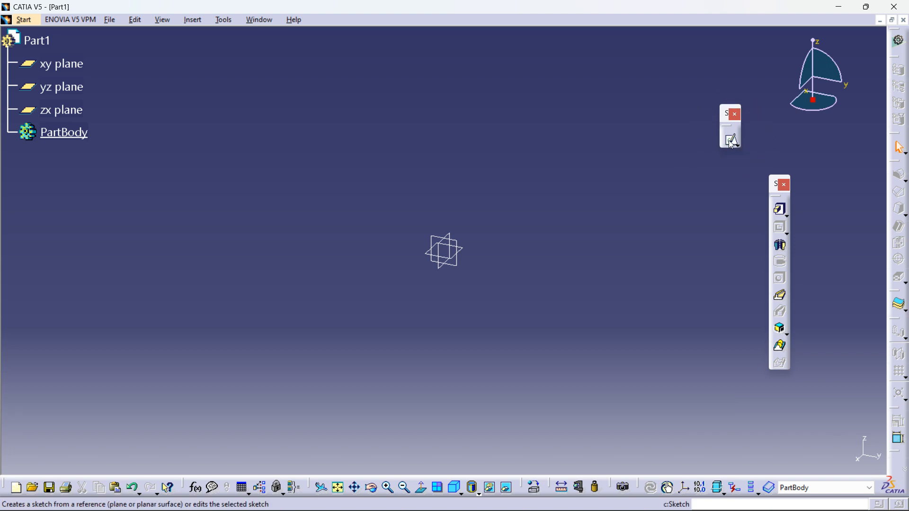
Step: Start a new sketch on the yz plane
click(731, 140)
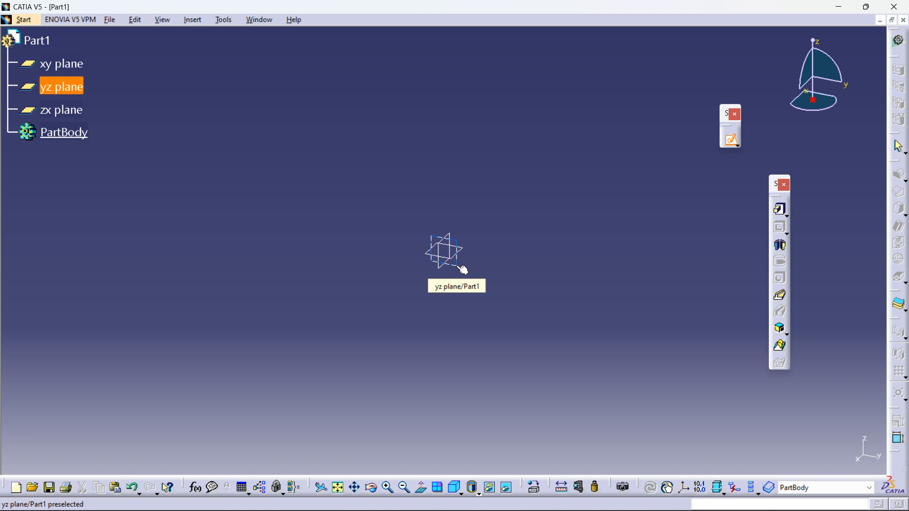
click(62, 86)
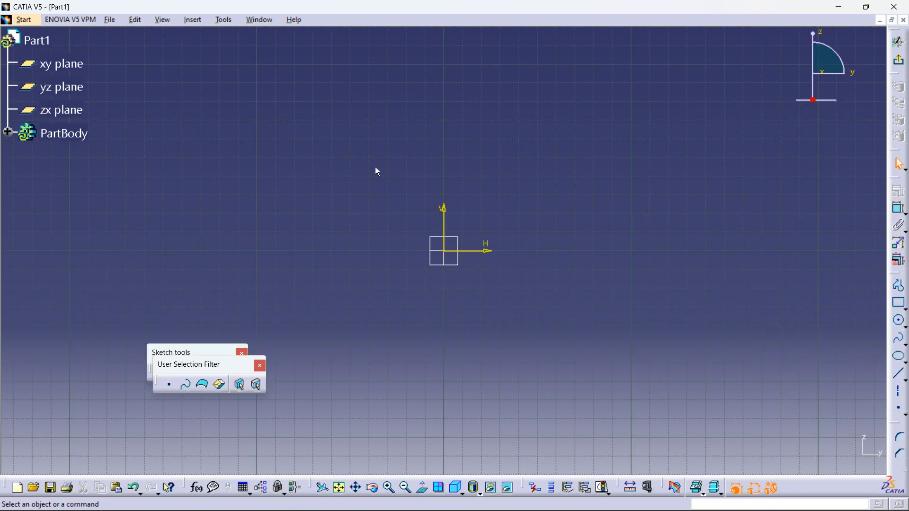
middle_drag(486, 232, 461, 267)
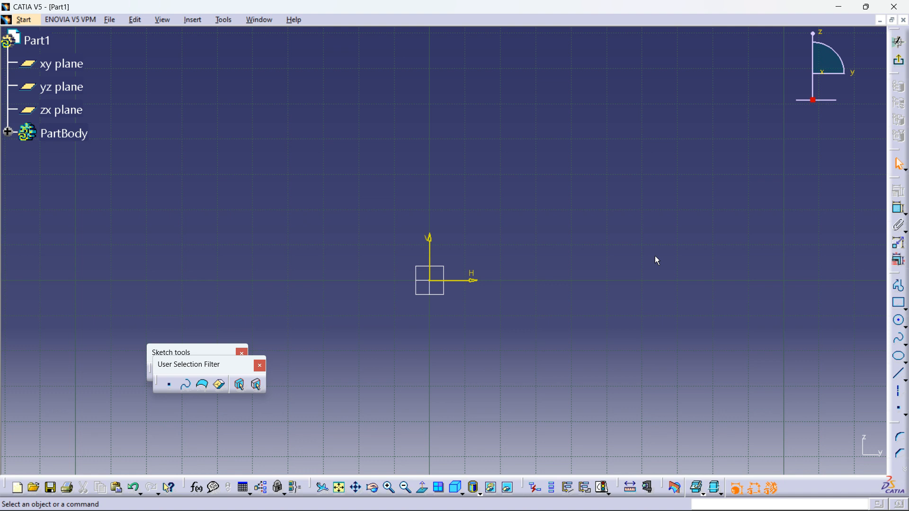
middle_drag(588, 275, 544, 308)
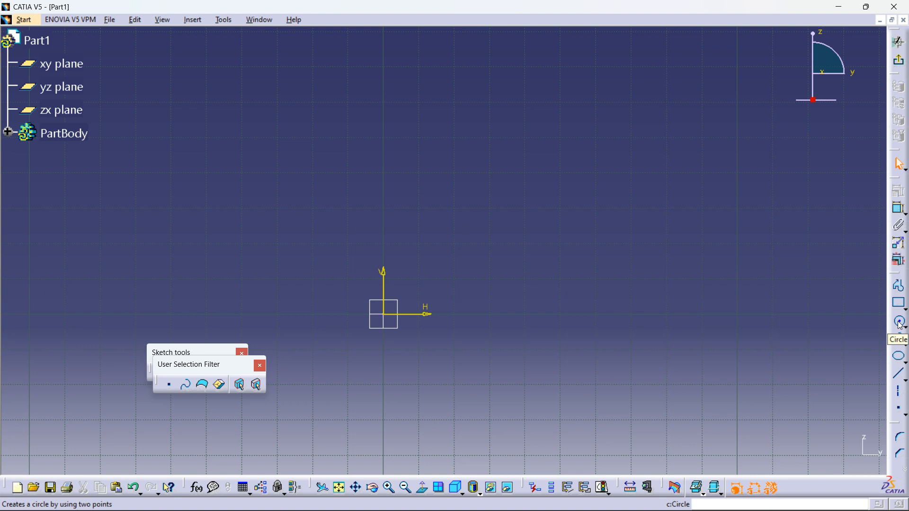
Step: Turn off grid snapping and draw a rectangle from point (30, 10) to about (62, 74) mm
click(900, 303)
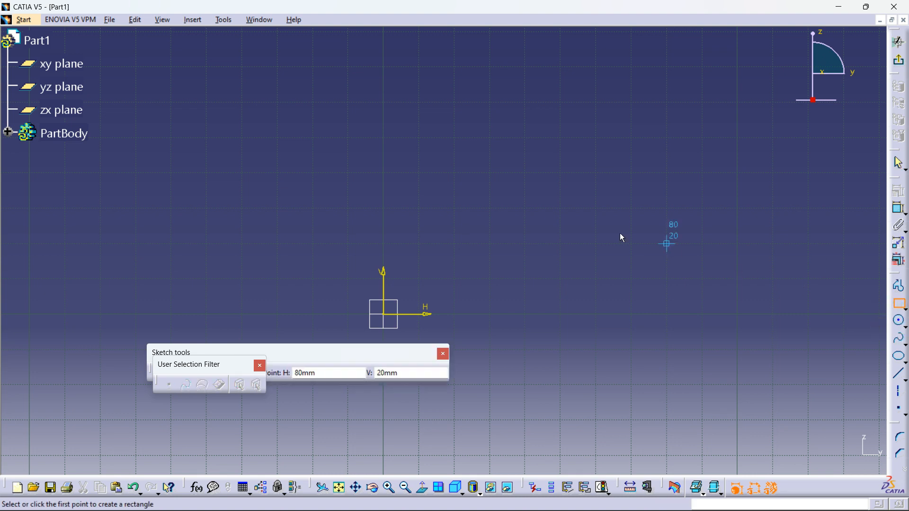
click(497, 274)
middle_drag(560, 130, 558, 186)
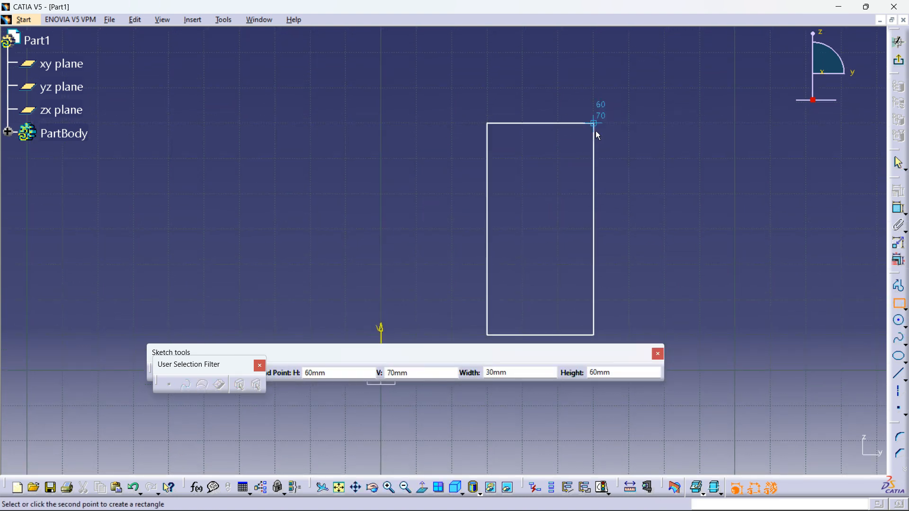
drag(207, 366, 217, 420)
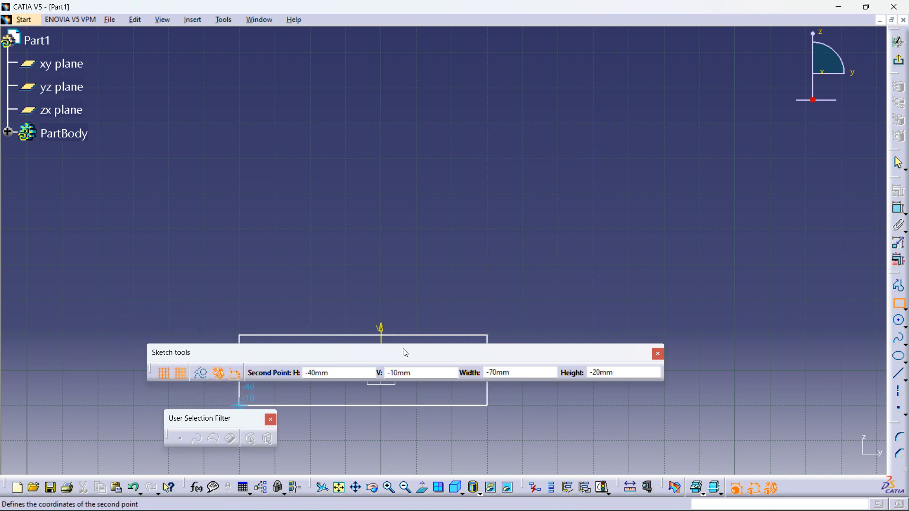
click(163, 374)
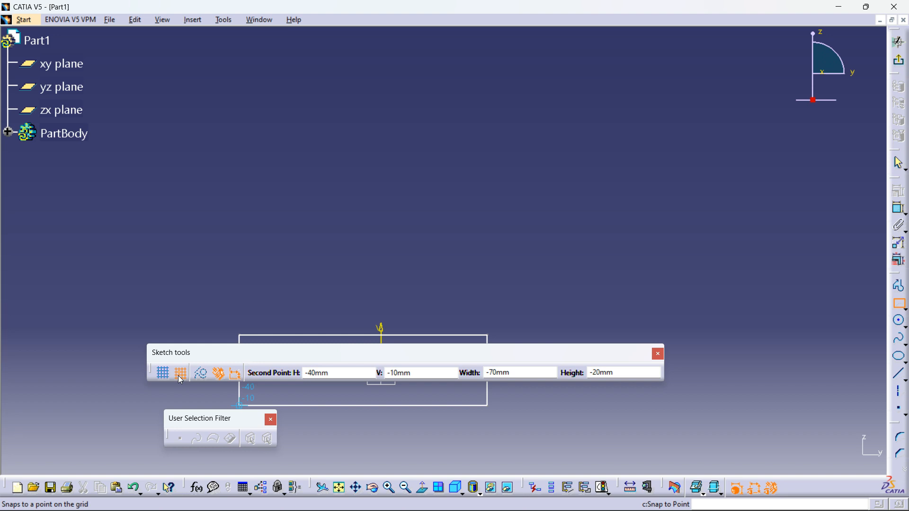
click(180, 377)
middle_drag(615, 133, 604, 113)
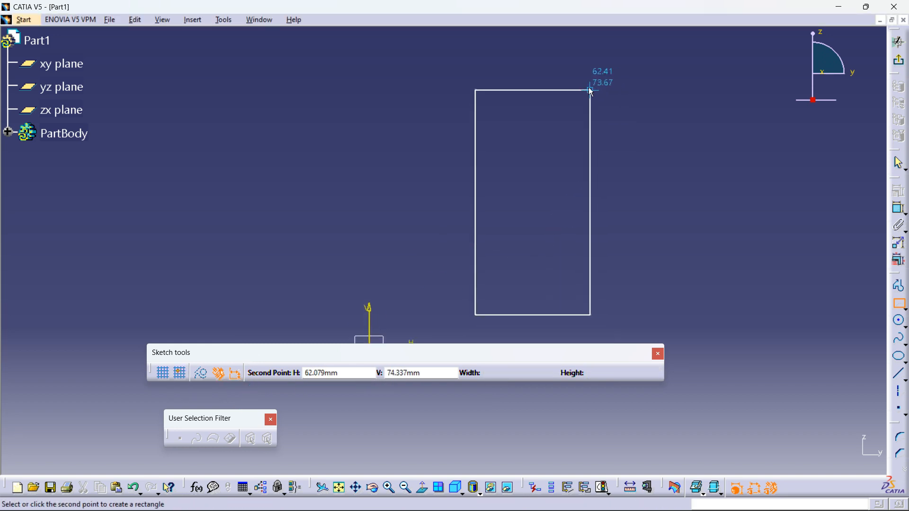
click(590, 91)
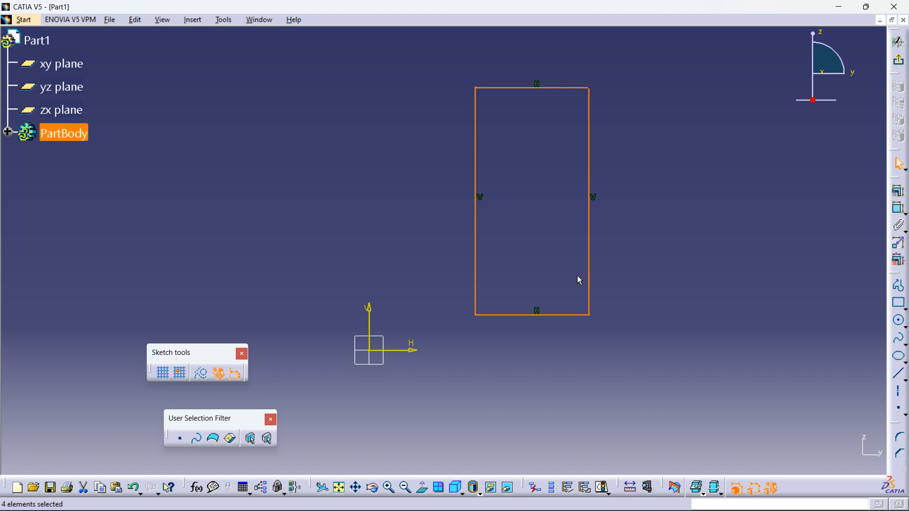
Step: Float the Profile toolbar into the graphics area near the top
drag(893, 274, 204, 66)
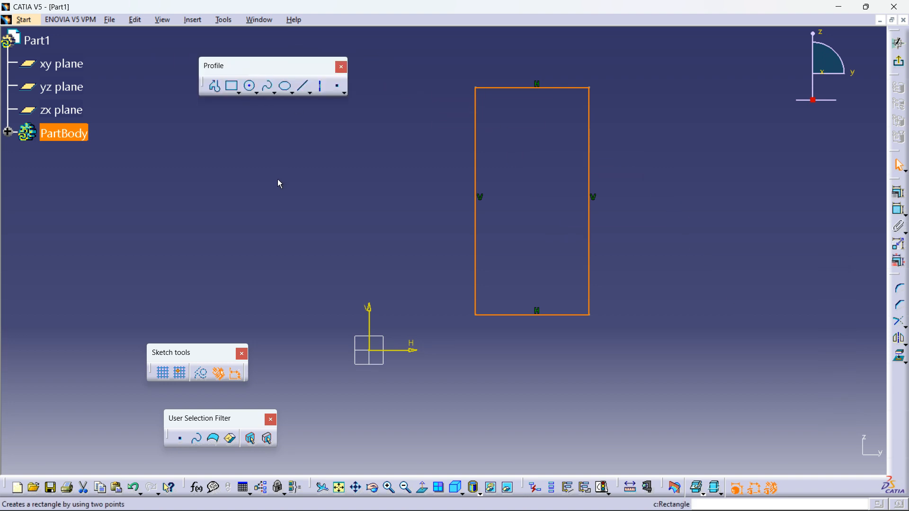
key(Escape)
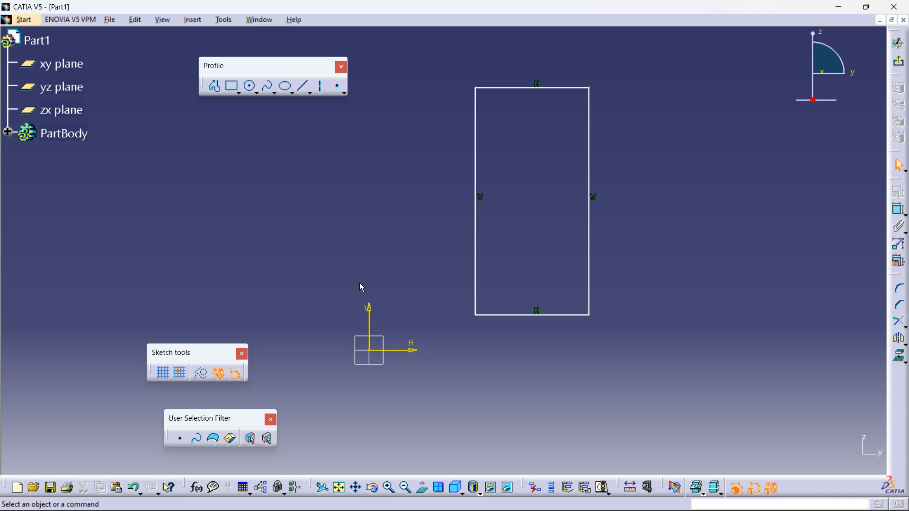
Step: Float the Workbench toolbar out of the right dock and reposition it in the graphics area
drag(894, 35, 829, 137)
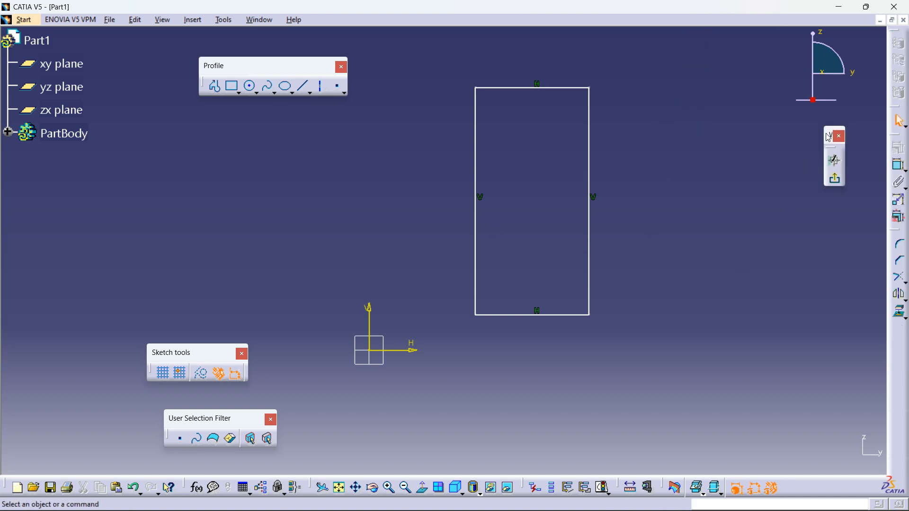
click(837, 182)
drag(775, 160, 474, 63)
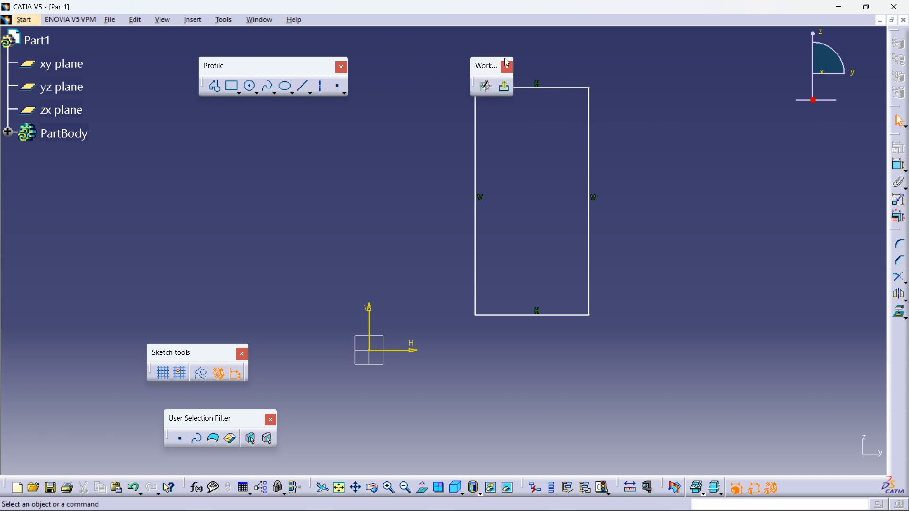
mouse_move(435, 102)
mouse_down()
mouse_move(247, 169)
mouse_move(288, 170)
mouse_up()
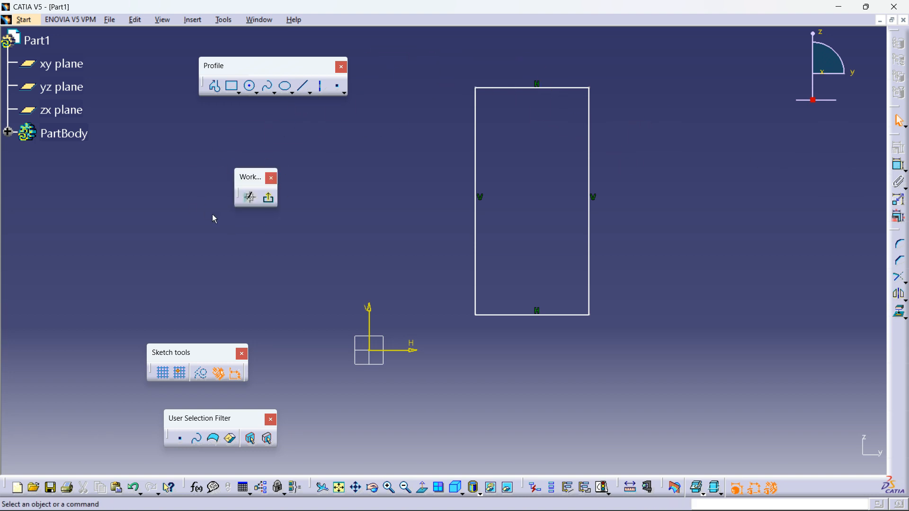
Step: Move the User Selection Filter and Sketch tools toolbars to the lower edge and the Workbench toolbar to the top
drag(201, 424, 157, 456)
mouse_move(203, 355)
mouse_down()
mouse_move(265, 452)
mouse_move(305, 457)
mouse_up()
drag(251, 179, 426, 39)
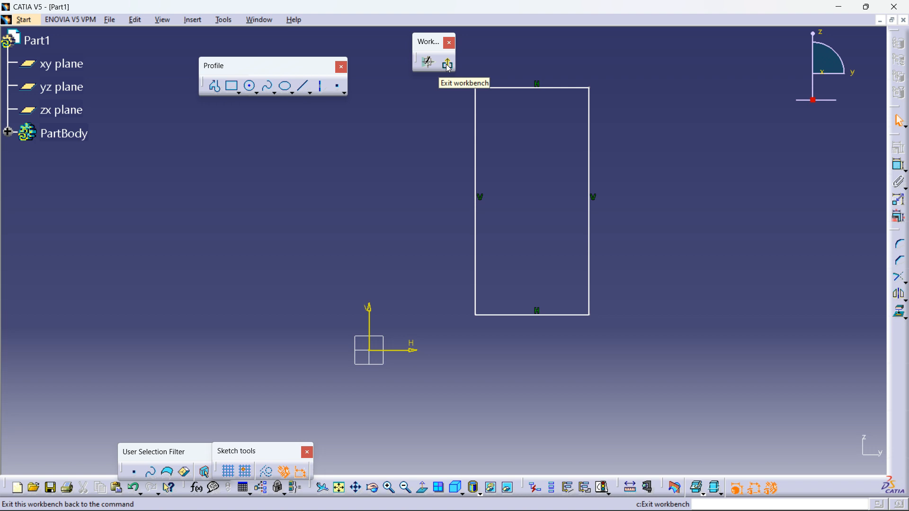
Step: Exit the sketcher workbench back to Part Design
click(448, 66)
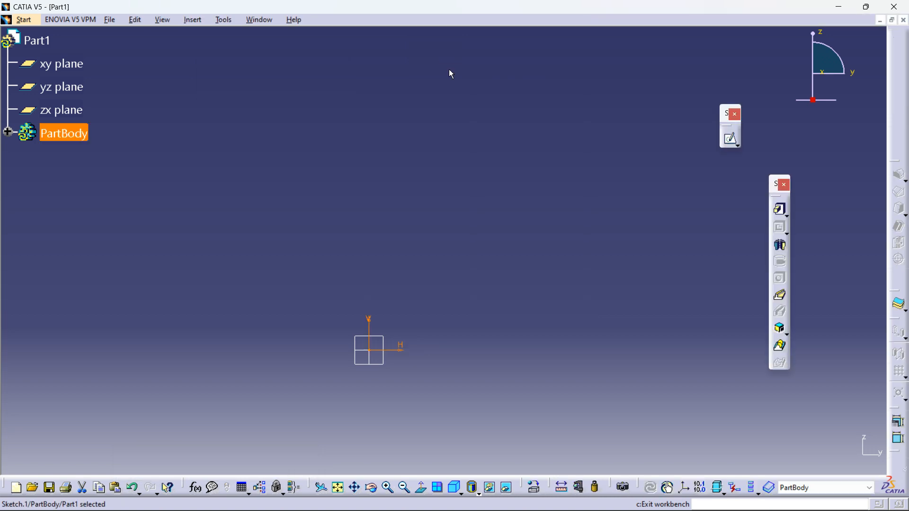
click(633, 137)
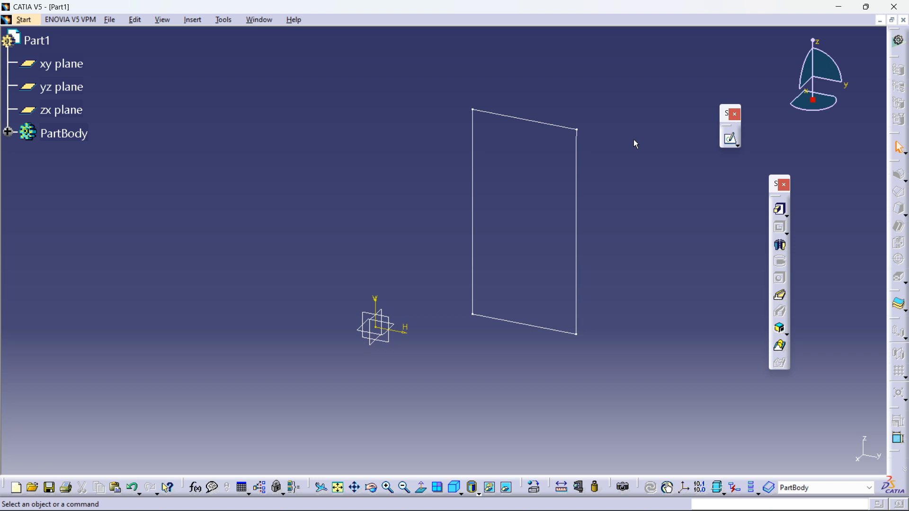
Step: Create a Shaft revolving the sketch 360deg about its left edge
click(782, 252)
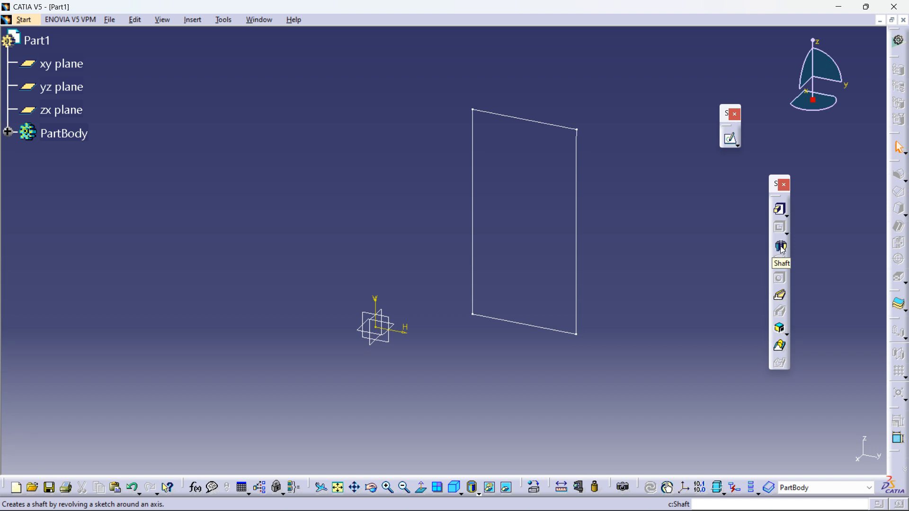
click(781, 246)
drag(791, 282, 786, 226)
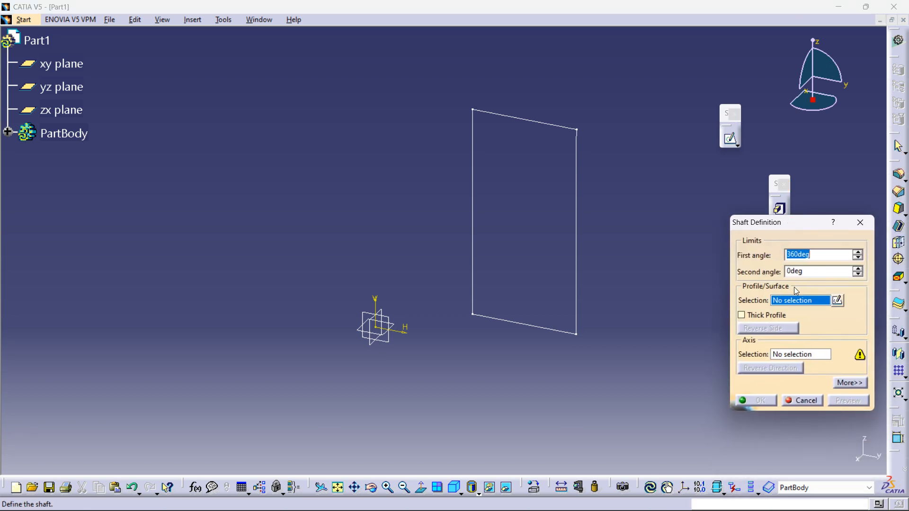
click(579, 194)
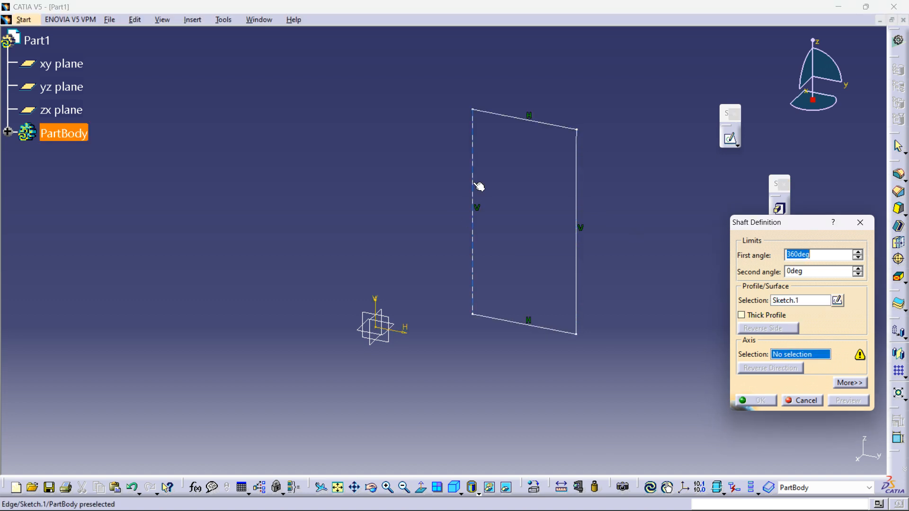
click(474, 186)
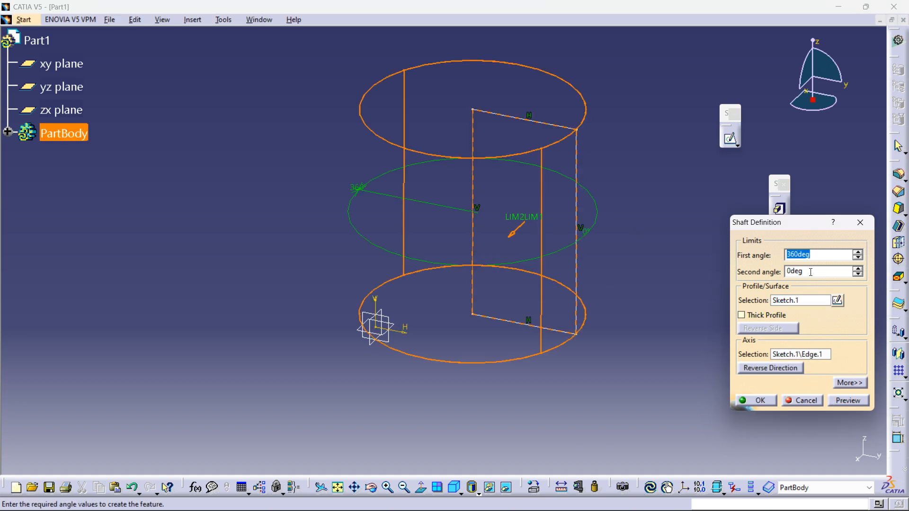
click(846, 400)
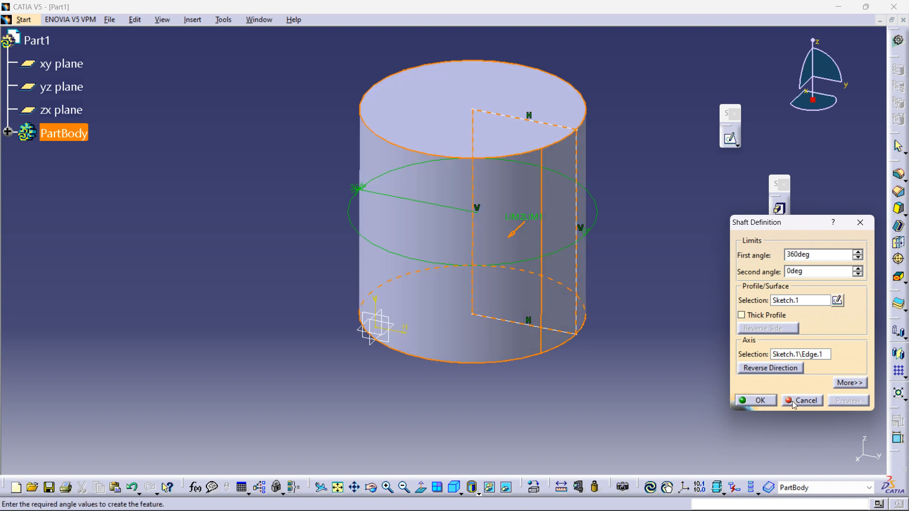
click(757, 400)
middle_drag(513, 321, 339, 269)
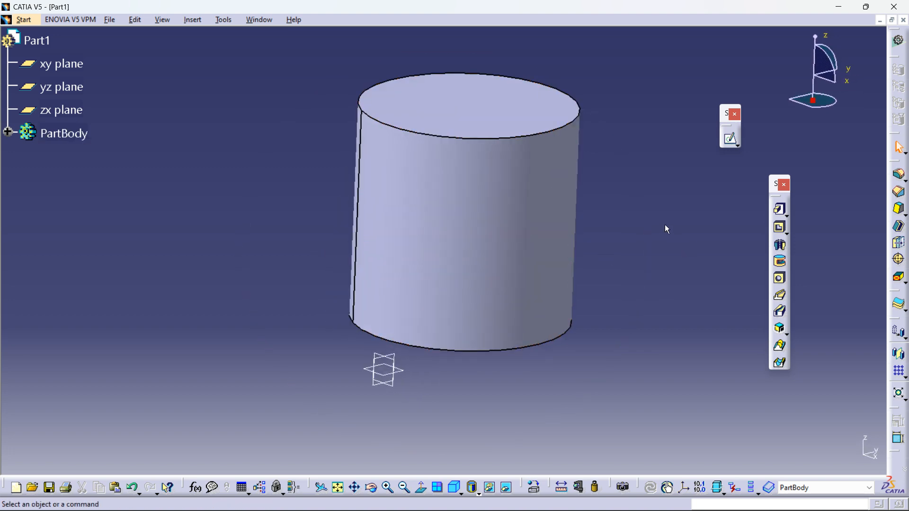
middle_drag(622, 213, 558, 256)
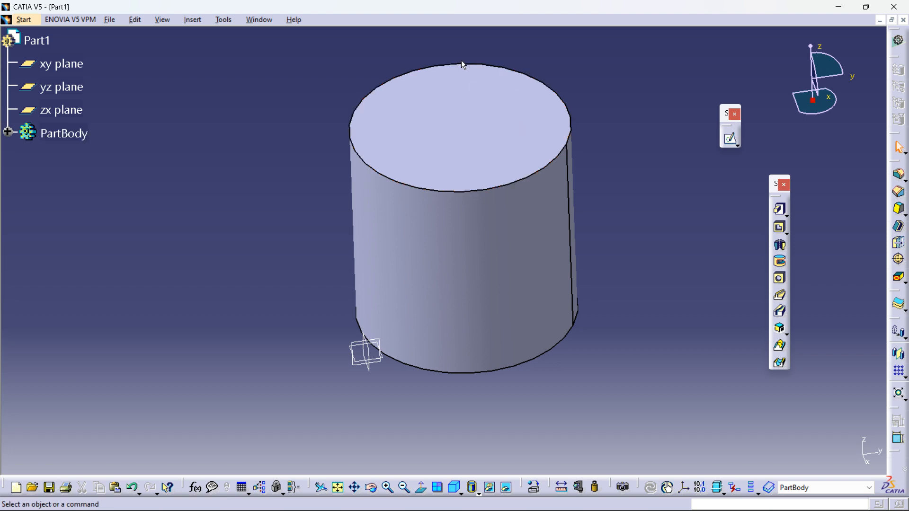
Step: Switch to Paint by searching for it from the Windows taskbar
mouse_move(478, 509)
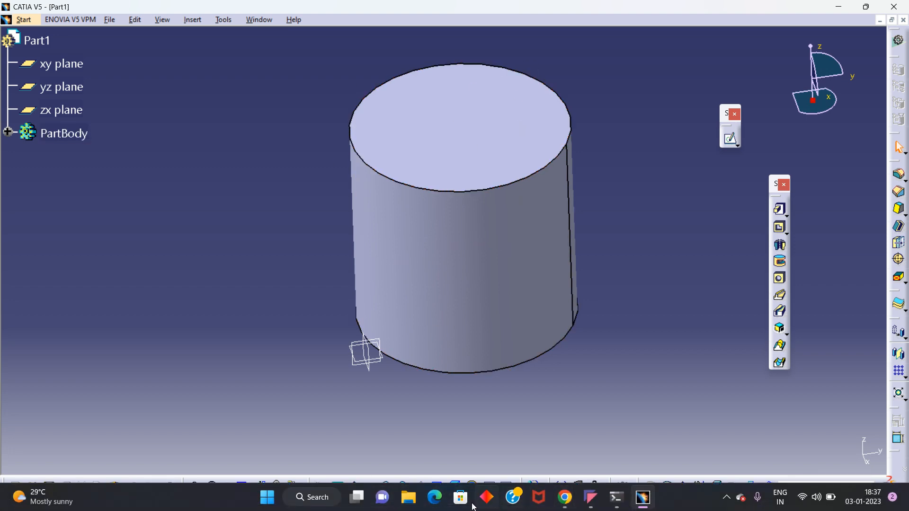
click(314, 499)
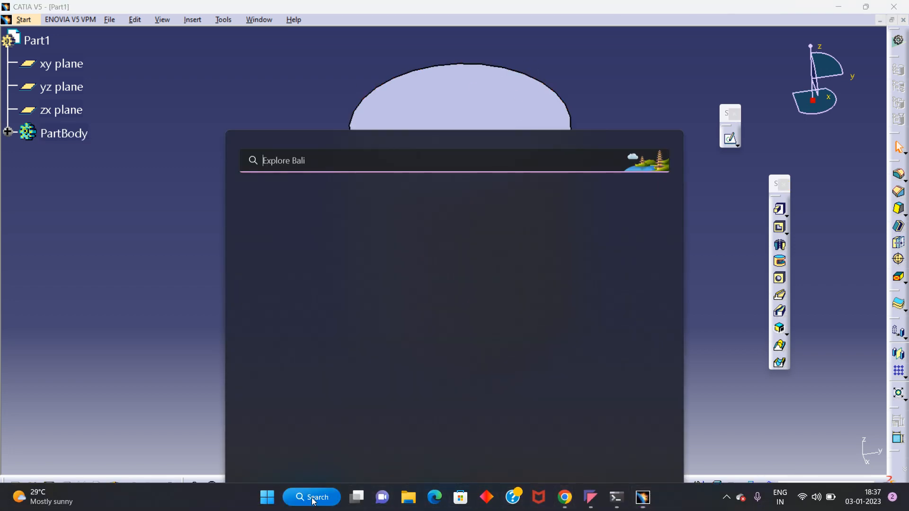
text(paint)
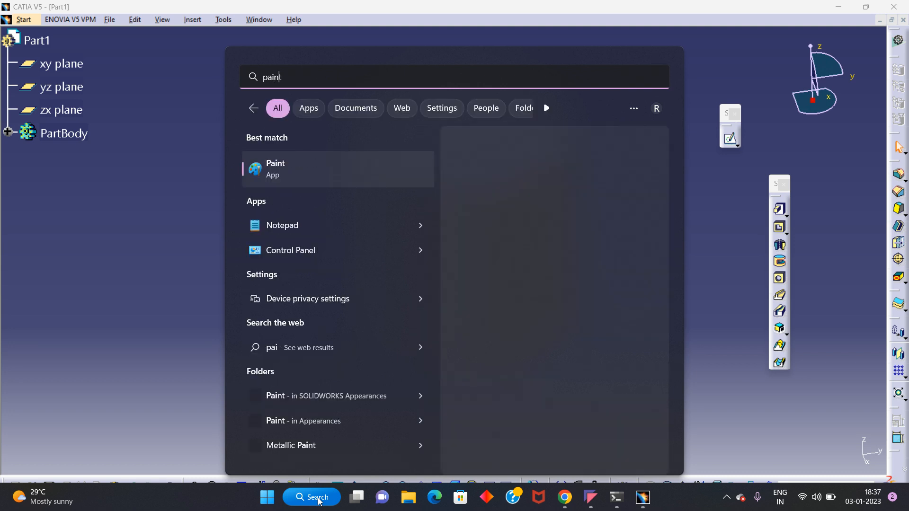
click(320, 166)
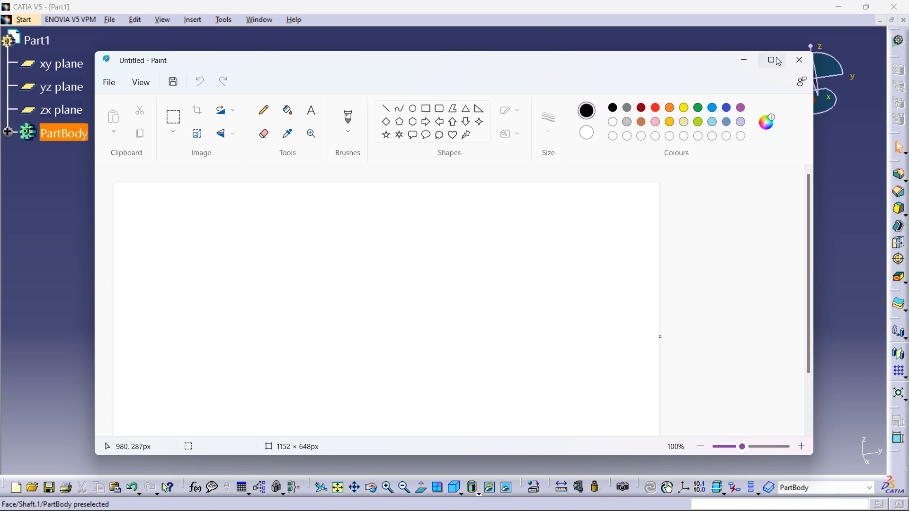
Step: Maximize the Paint window and enlarge the canvas to about 1874 × 718 px
click(754, 60)
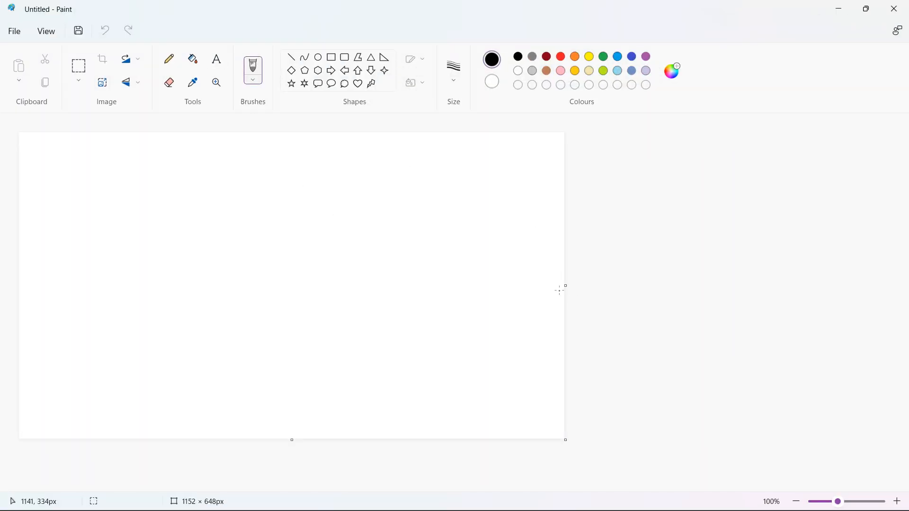
drag(566, 286, 906, 298)
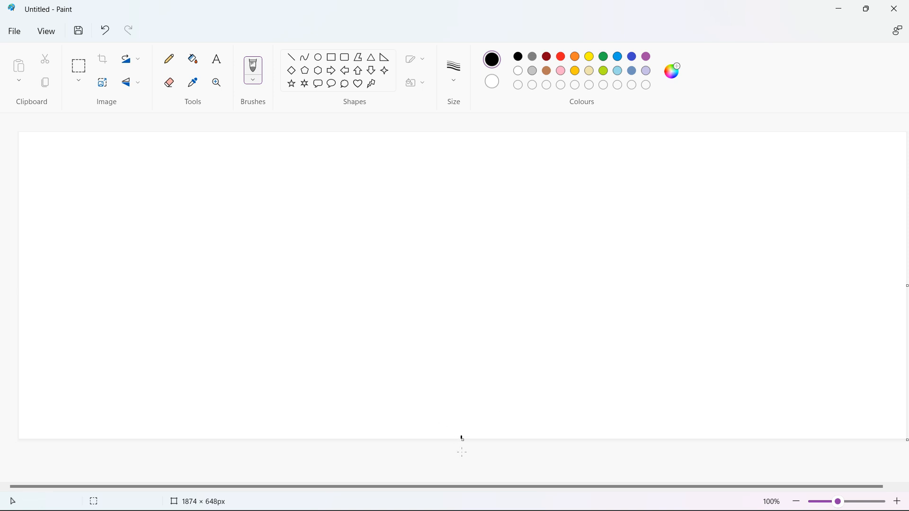
drag(466, 441, 463, 473)
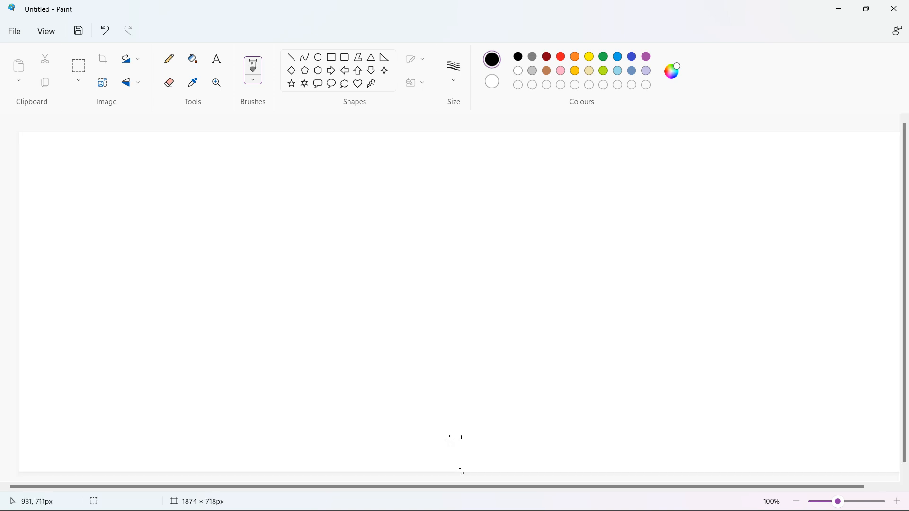
Step: Sketch with the Pencil a rectangle topped by a wide flat bar, forming a flanged shape
click(171, 60)
click(176, 65)
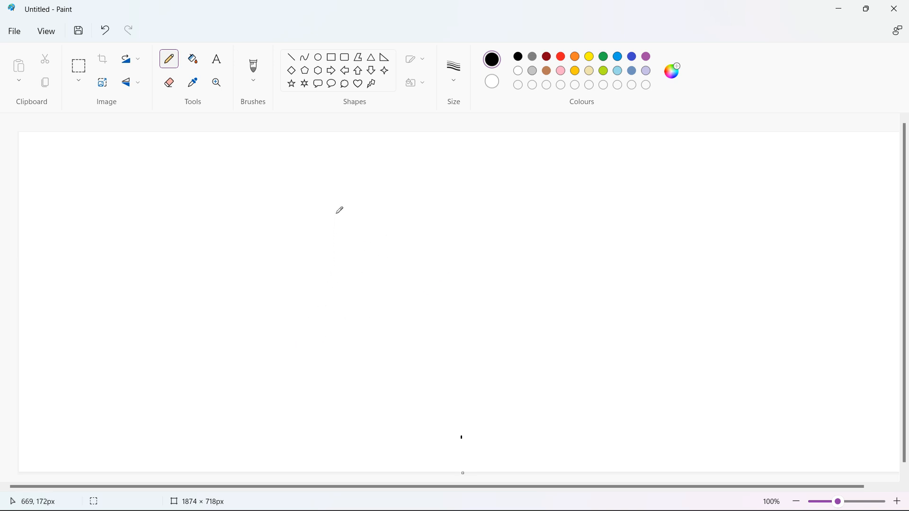
drag(329, 250, 327, 359)
mouse_move(330, 250)
mouse_down()
mouse_move(408, 248)
mouse_move(410, 356)
mouse_up()
drag(328, 361, 412, 356)
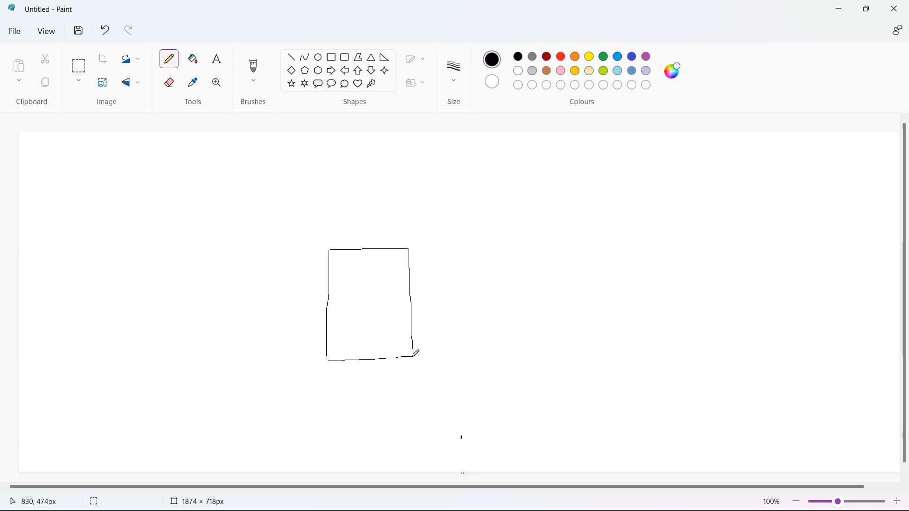
mouse_move(407, 249)
mouse_down()
mouse_move(462, 246)
mouse_move(462, 233)
mouse_move(269, 229)
mouse_move(265, 242)
mouse_move(328, 250)
mouse_up()
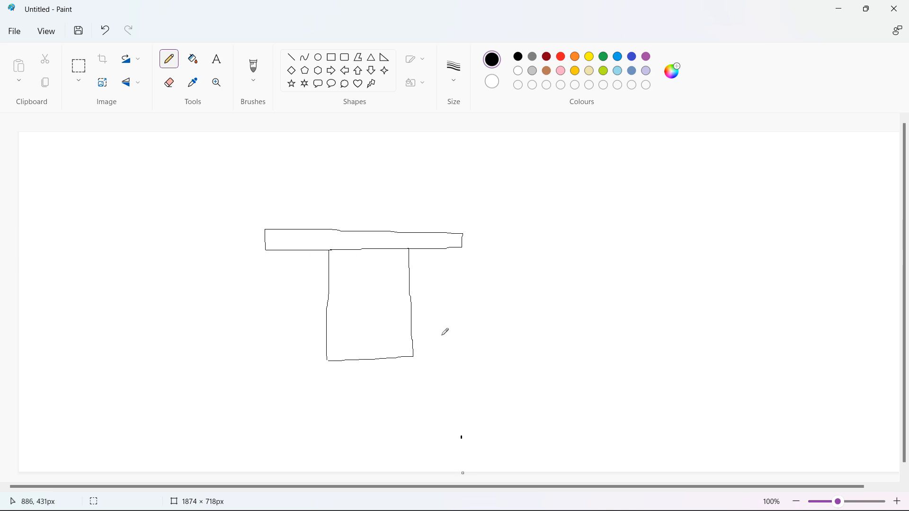
Step: Zoom out and enlarge the canvas to about 2674 × 1198 px
ctrl+scroll(478, 320, down, 2)
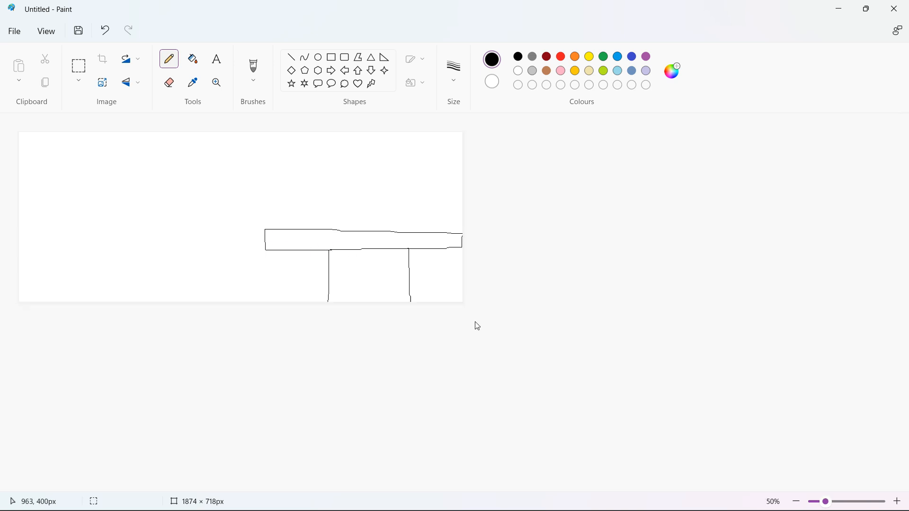
drag(467, 306, 652, 416)
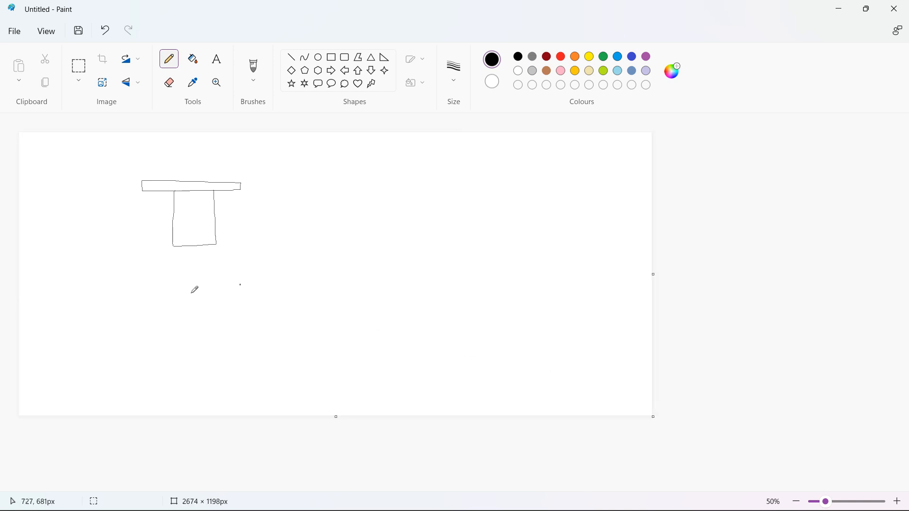
Step: Sketch freehand a small circle inside a larger circle below the flanged shape
mouse_move(210, 293)
mouse_down()
mouse_move(179, 301)
mouse_move(182, 326)
mouse_move(208, 330)
mouse_move(211, 297)
mouse_up()
mouse_move(221, 259)
mouse_down()
mouse_move(150, 270)
mouse_move(140, 314)
mouse_move(167, 362)
mouse_move(218, 367)
mouse_move(262, 313)
mouse_move(220, 259)
mouse_up()
drag(241, 187, 235, 304)
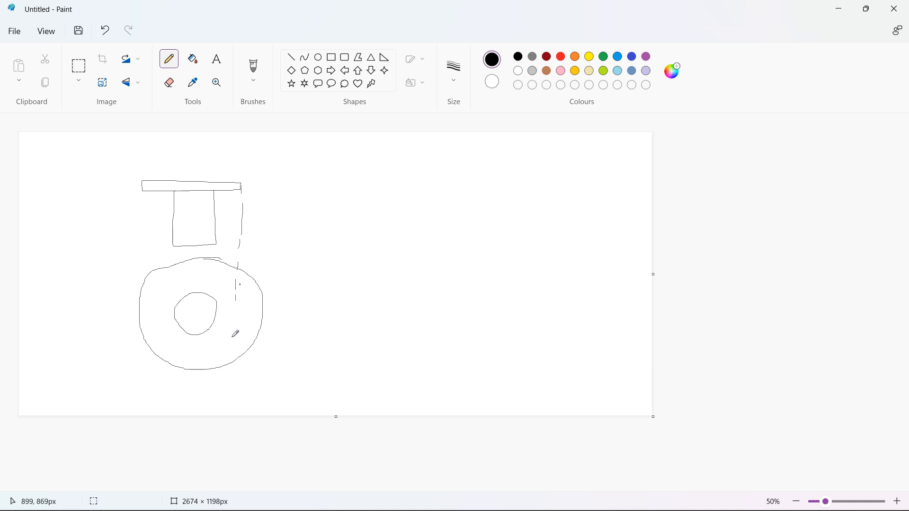
Step: Undo the last five pencil strokes
key(ctrl+z)
key(ctrl+z)
key(ctrl+z)
key(ctrl+z)
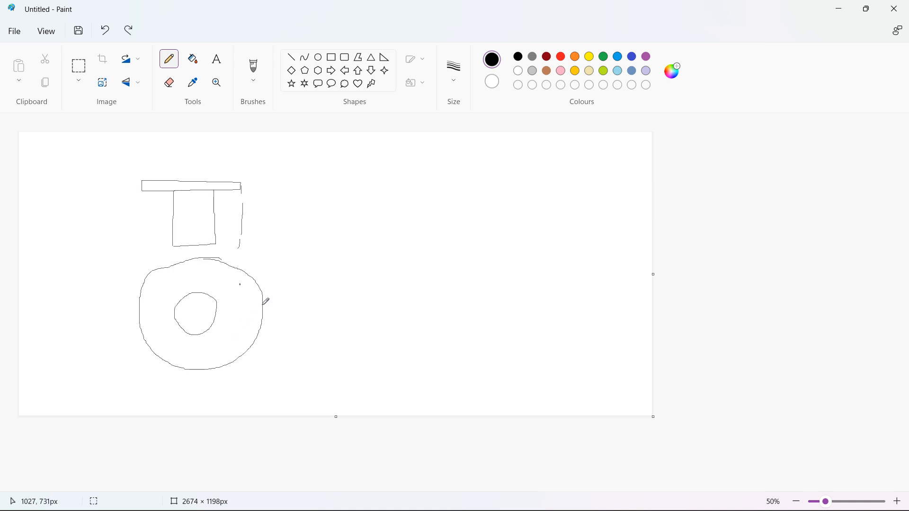
key(ctrl+z)
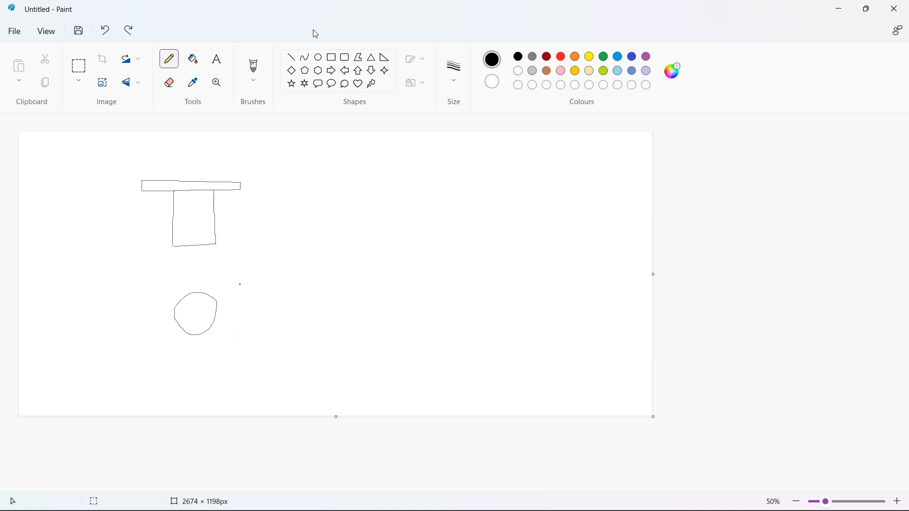
click(321, 61)
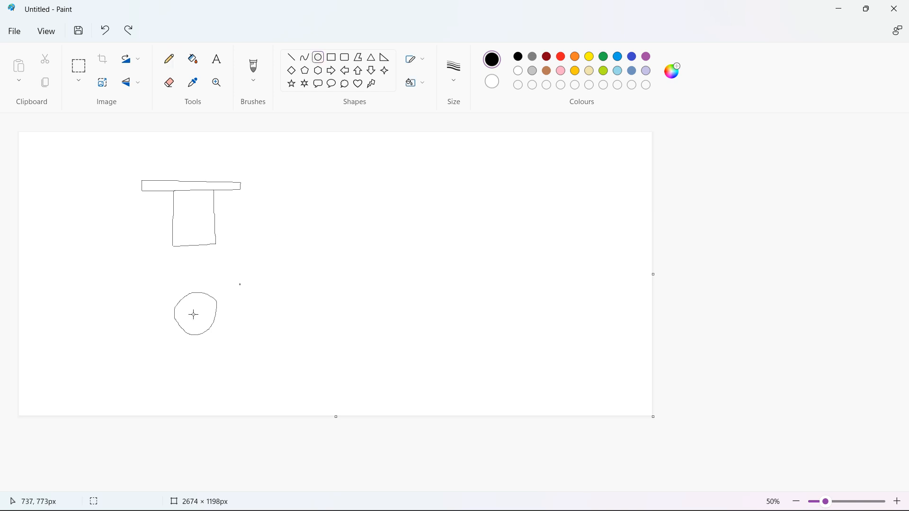
drag(195, 311, 228, 343)
key(ctrl+z)
Step: Redraw the larger outer circle freehand with the Pencil around the small circle
click(169, 59)
mouse_move(200, 268)
mouse_down()
mouse_move(174, 268)
mouse_move(143, 330)
mouse_move(212, 363)
mouse_move(251, 301)
mouse_move(208, 266)
mouse_move(198, 267)
mouse_up()
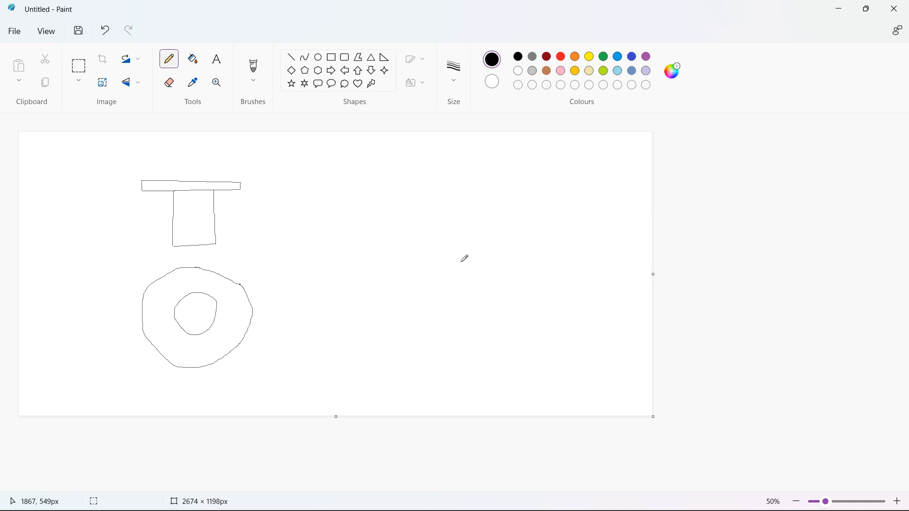
click(173, 89)
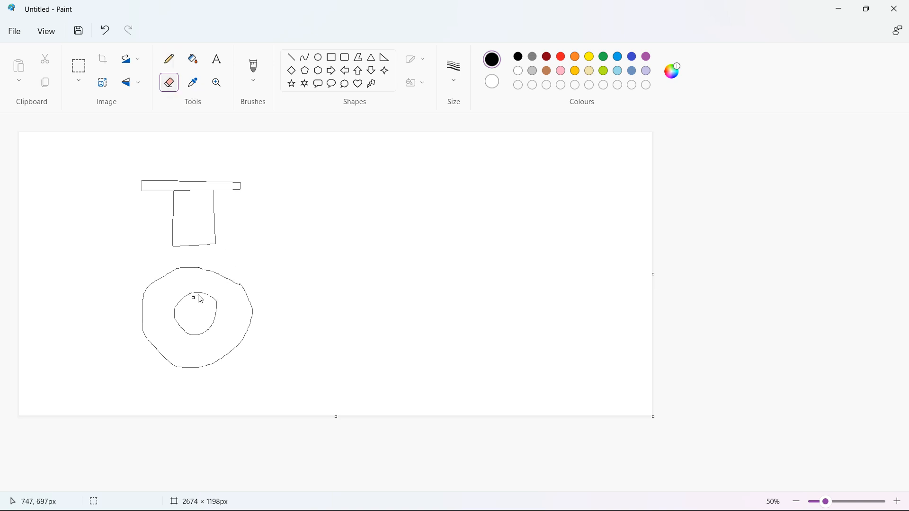
mouse_move(217, 320)
mouse_down()
mouse_move(204, 334)
mouse_move(175, 334)
mouse_move(184, 315)
mouse_move(175, 306)
mouse_up()
key(ctrl+z)
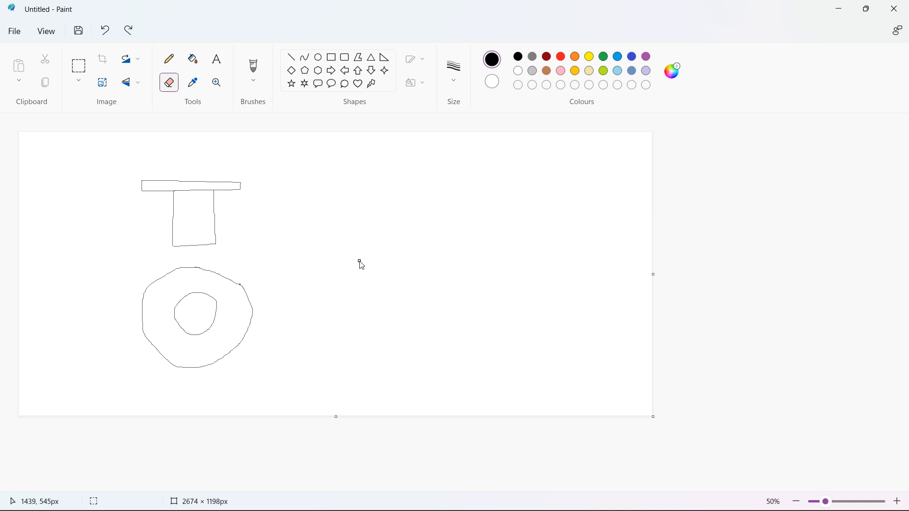
Step: Minimize Paint to return to CATIA and close the floating Sketcher toolbar
click(838, 10)
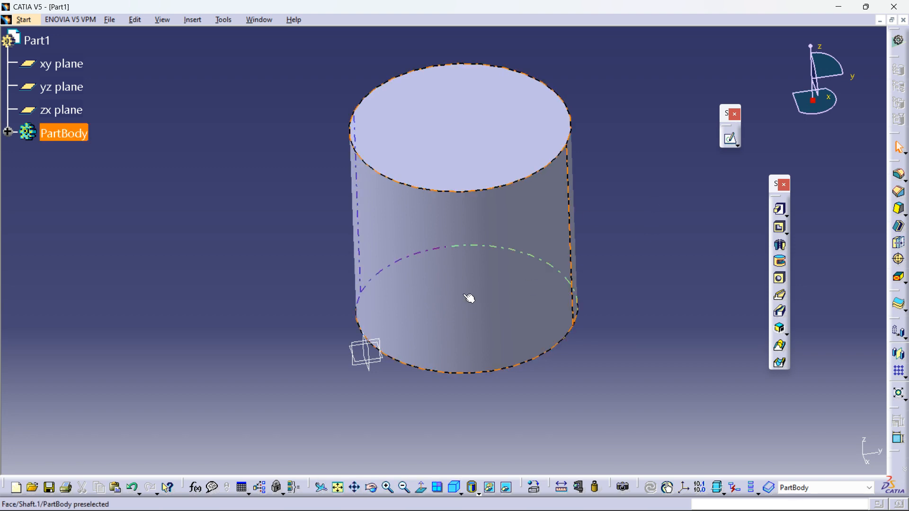
middle_drag(437, 258, 412, 278)
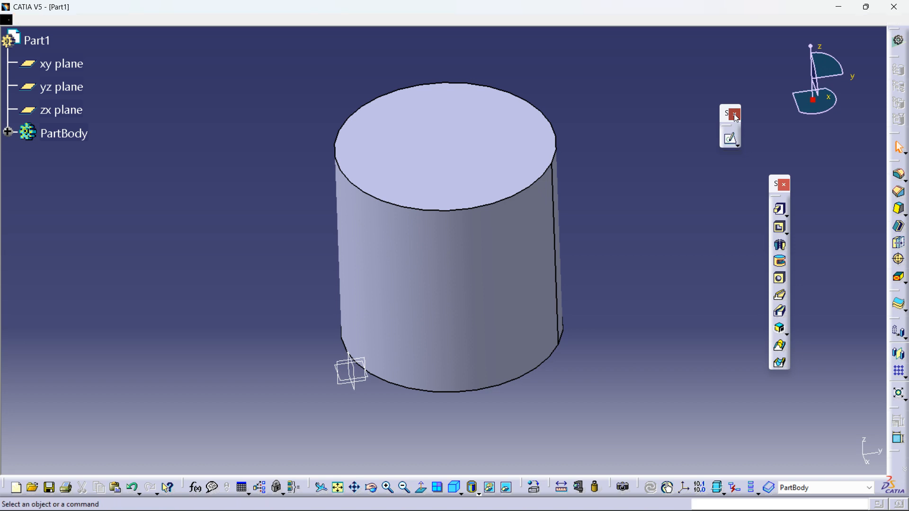
click(735, 114)
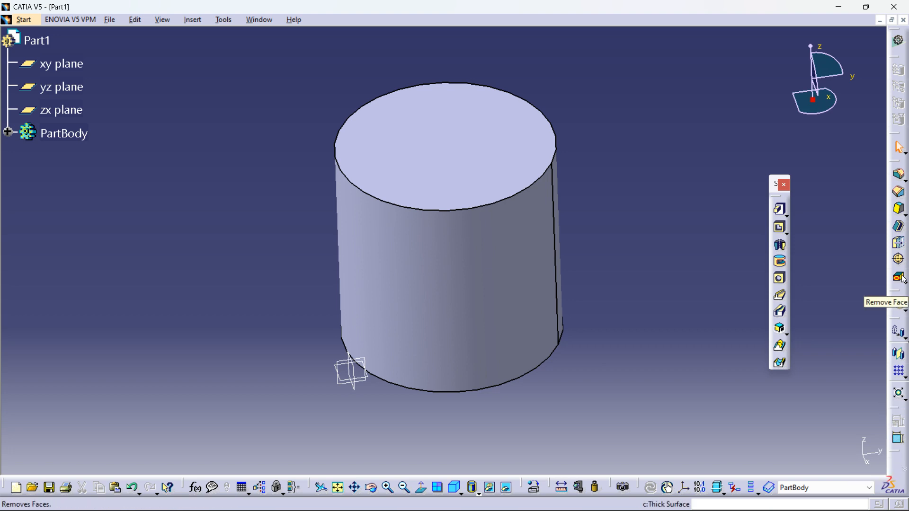
Step: Reopen the Sketcher toolbar from the toolbar visibility list
right_click(898, 459)
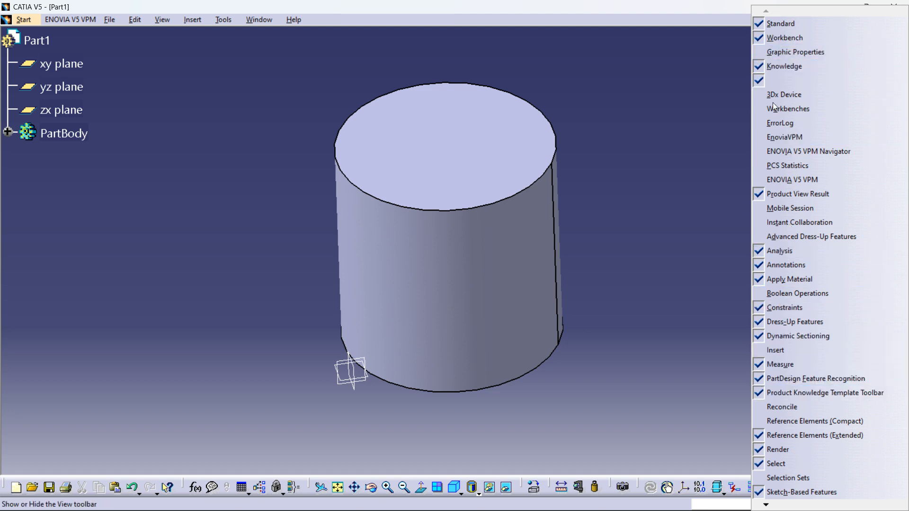
click(745, 164)
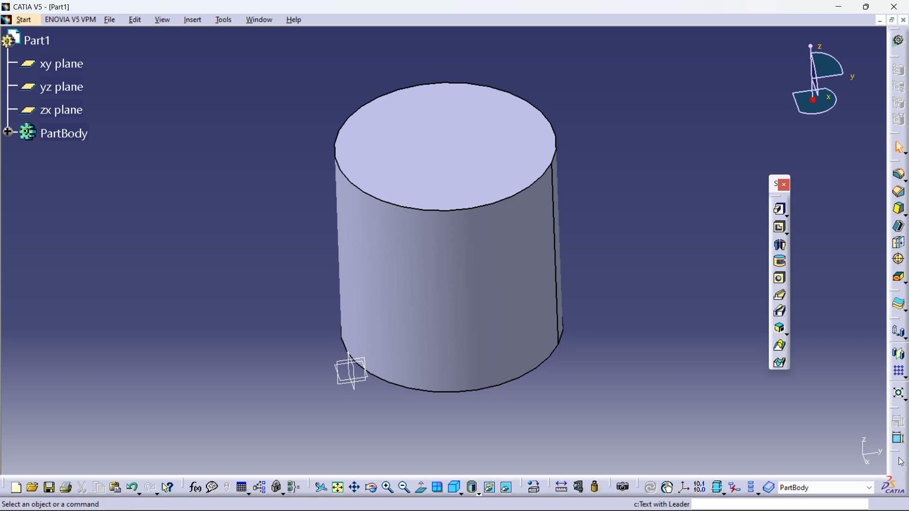
right_click(778, 342)
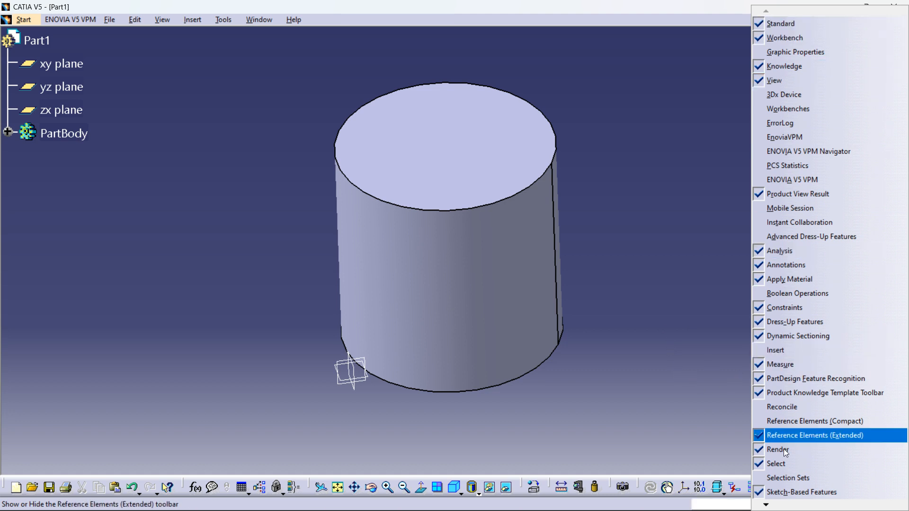
mouse_move(766, 505)
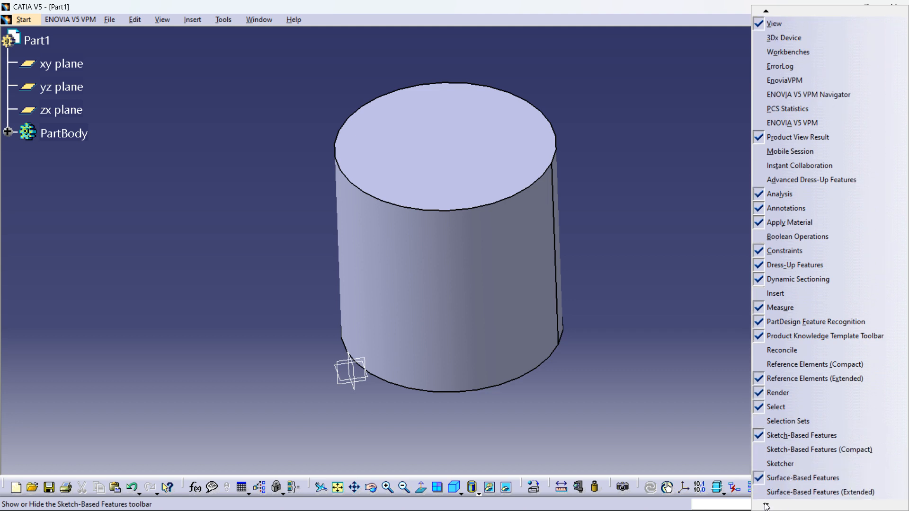
click(762, 464)
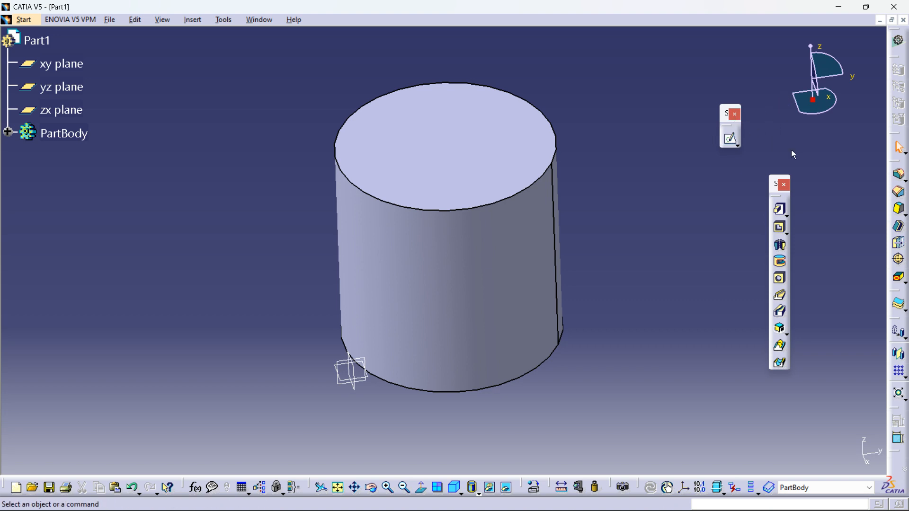
Step: Start a new sketch on the cylinder's top face
click(730, 139)
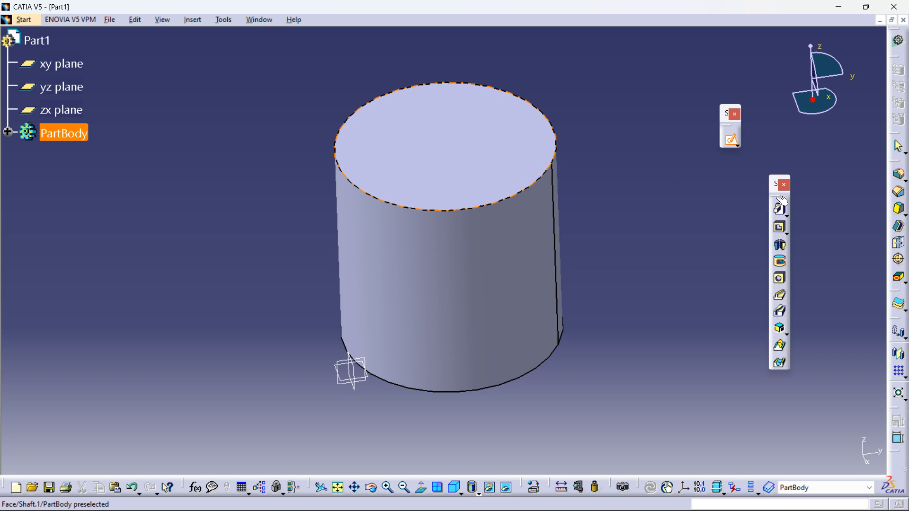
click(495, 155)
mouse_move(453, 274)
middle_down()
mouse_move(538, 314)
mouse_move(645, 341)
mouse_move(655, 381)
mouse_move(657, 365)
mouse_move(661, 374)
middle_up()
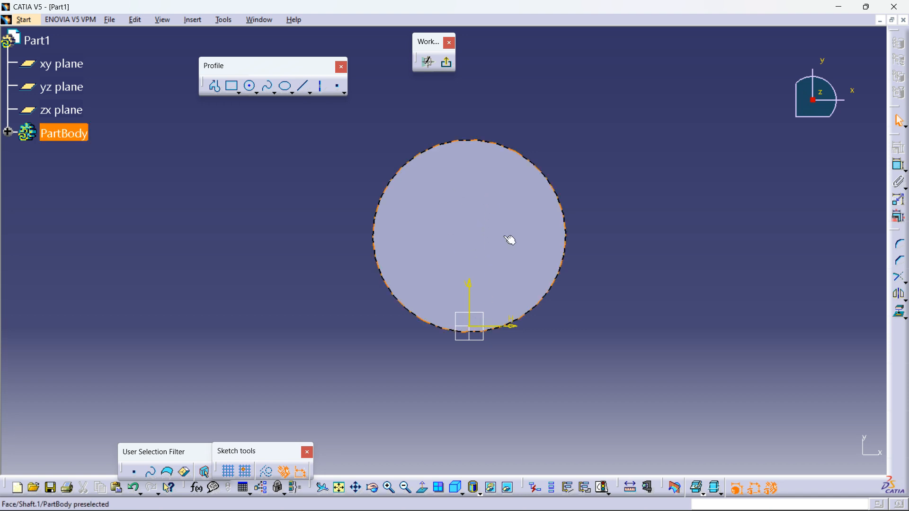
mouse_move(653, 214)
ctrl+middle_down()
mouse_move(655, 229)
mouse_move(660, 212)
mouse_move(732, 253)
ctrl+middle_up()
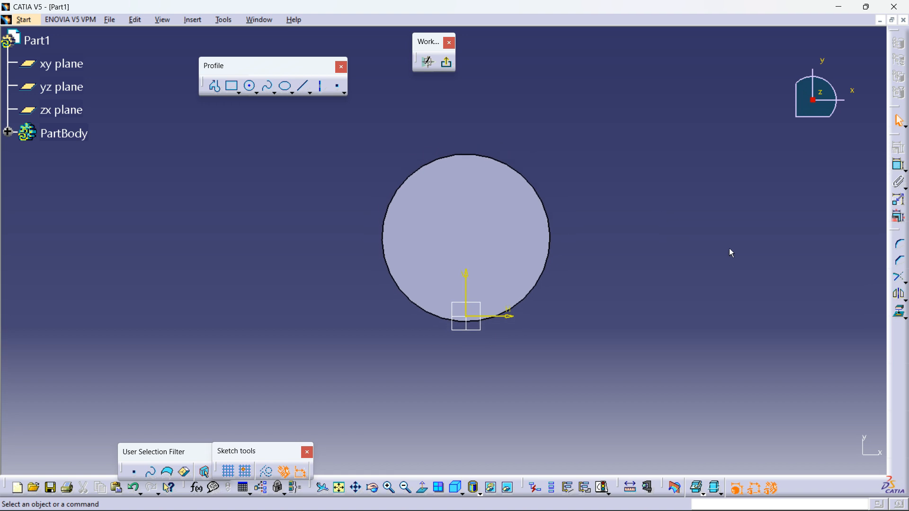
Step: Draw a circle with a radius of about 58 mm around the top face
click(249, 86)
click(475, 216)
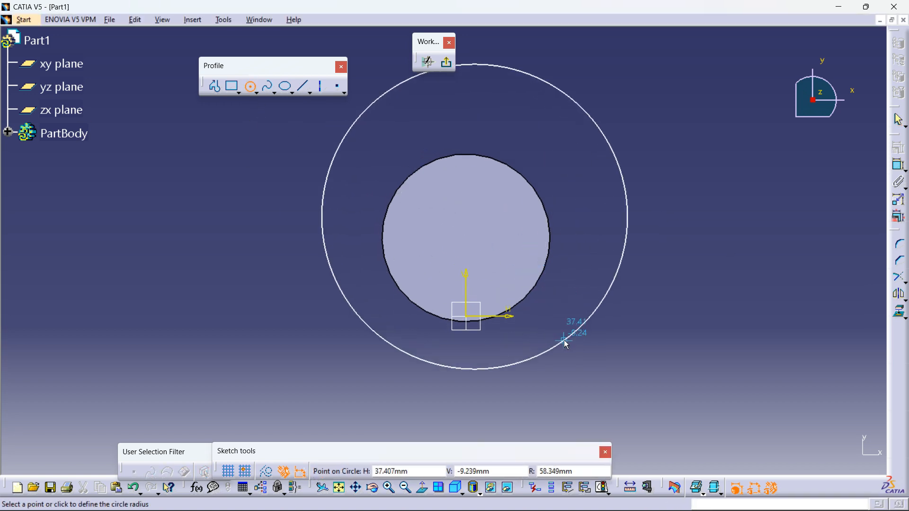
click(575, 331)
click(744, 247)
middle_drag(705, 235, 723, 290)
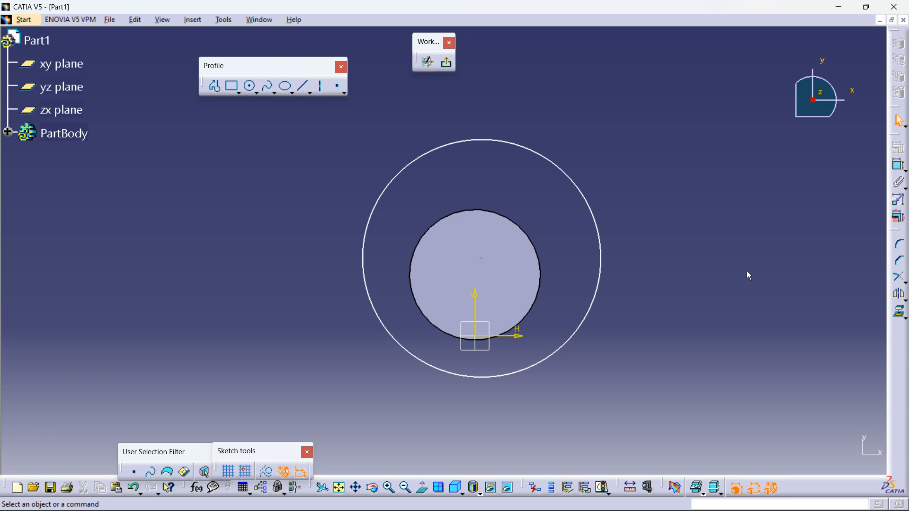
Step: Undock the Constraint toolbar as a floating toolbar and open its constraint dialog for both circles
click(539, 285)
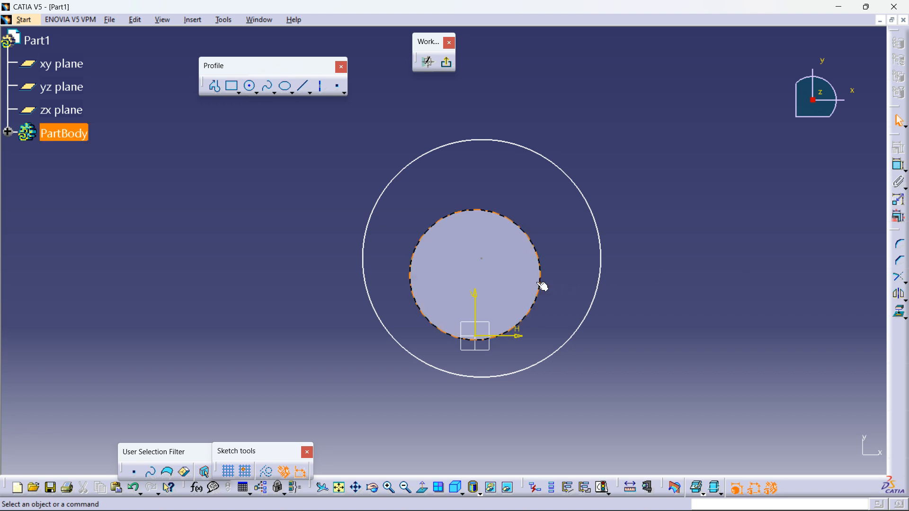
ctrl+click(596, 301)
drag(903, 145, 857, 161)
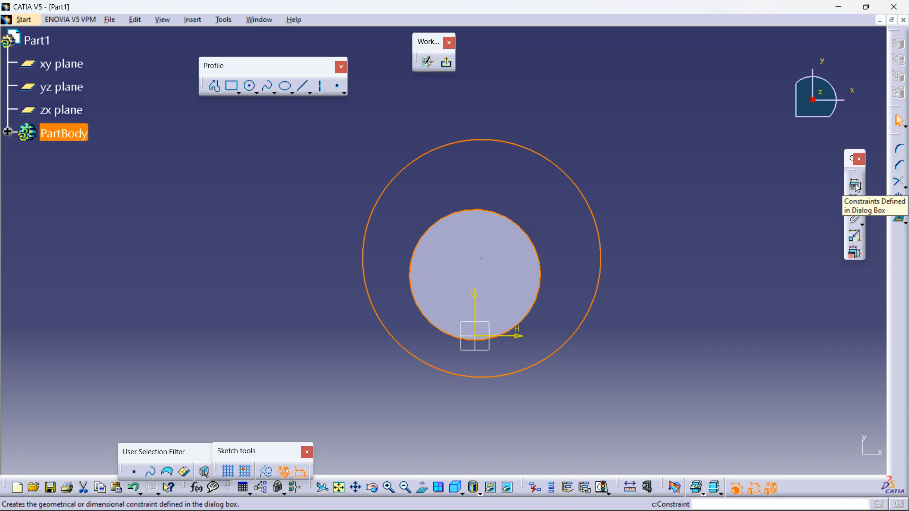
click(858, 188)
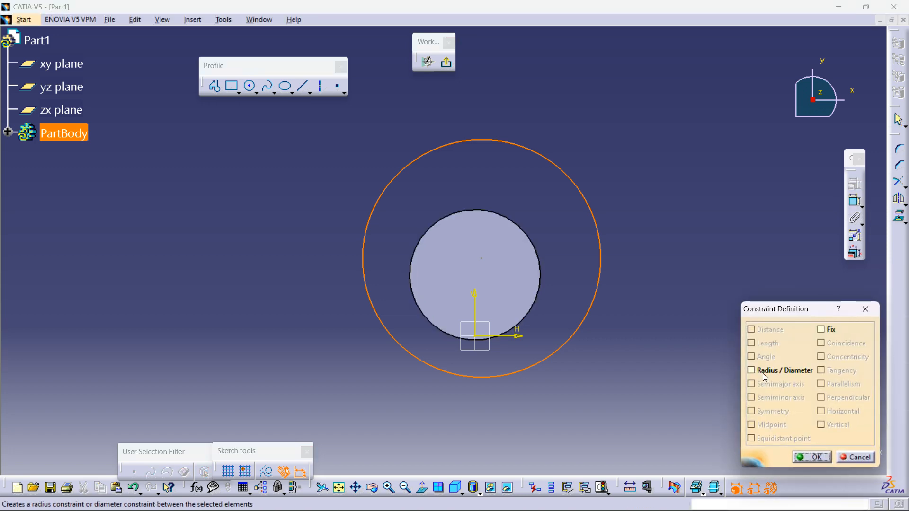
click(865, 309)
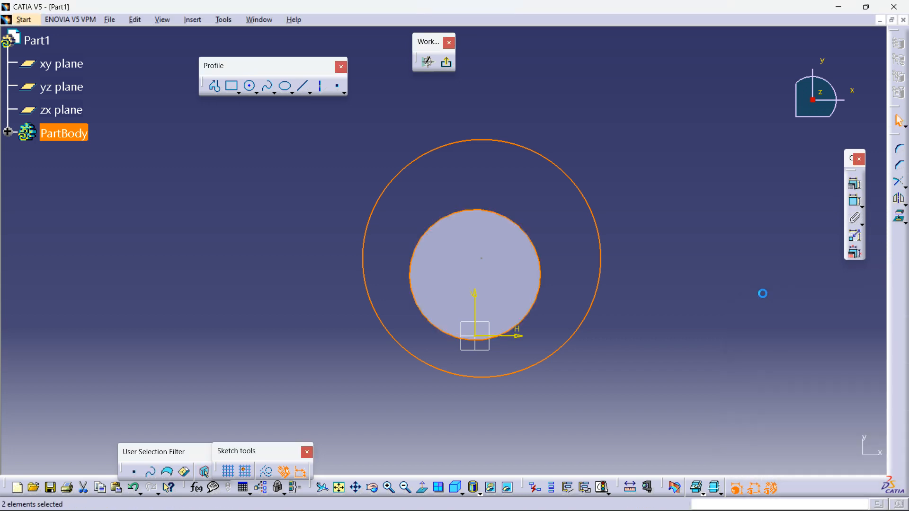
Step: Try to make the two circles concentric through the Constraint Definition dialog
click(542, 271)
ctrl+click(600, 283)
click(854, 184)
click(839, 358)
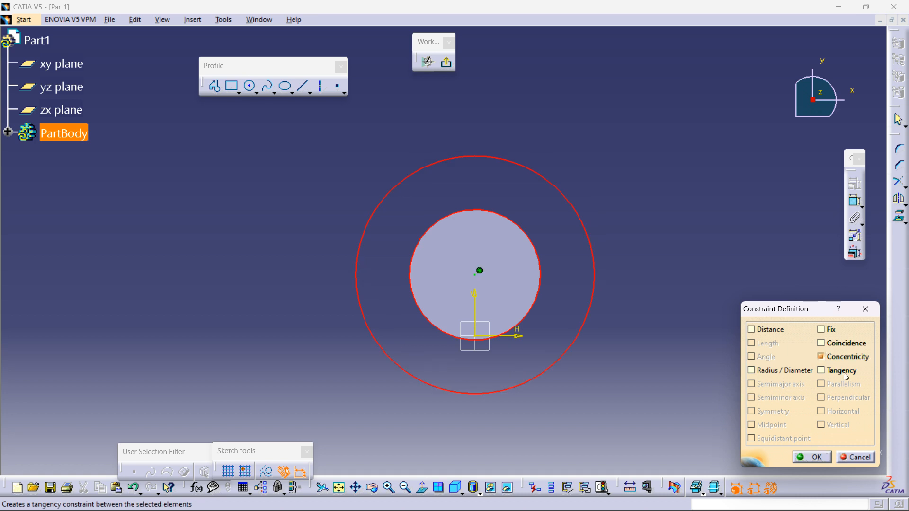
click(854, 457)
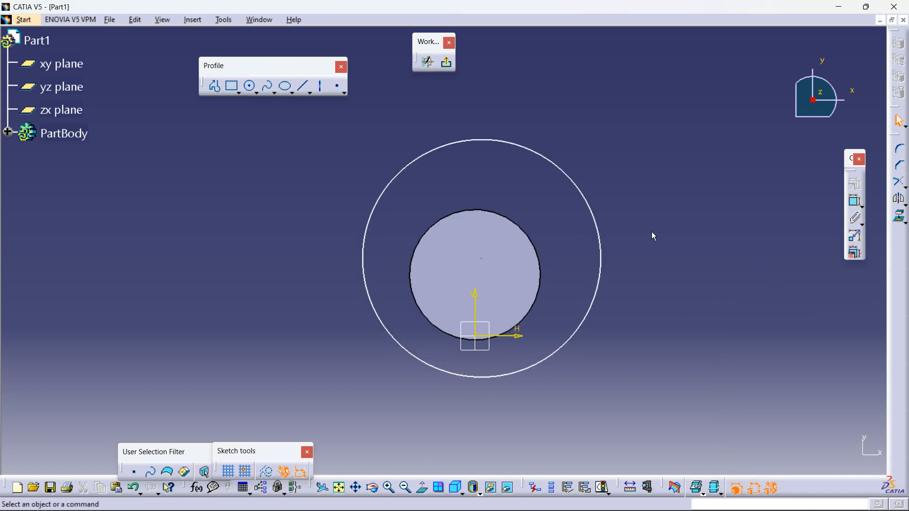
Step: Delete the outer circle and exit the sketcher back to Part Design
right_click(599, 237)
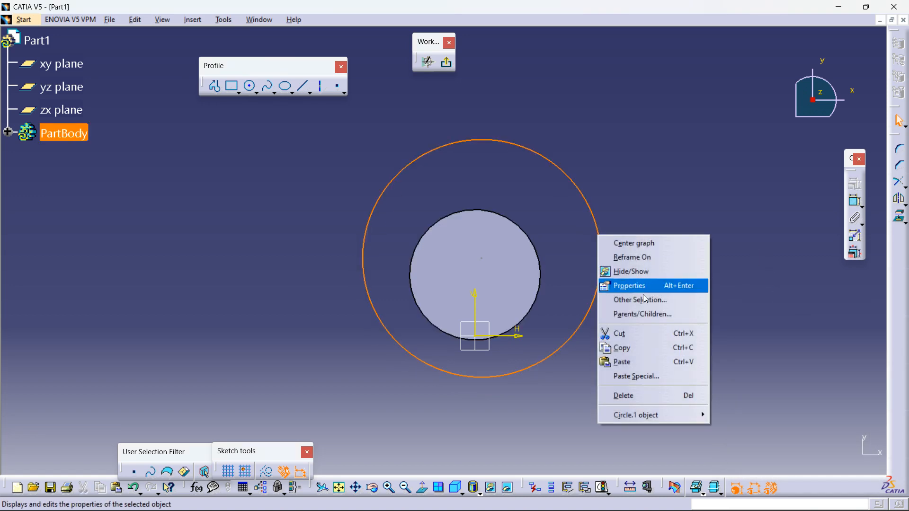
click(634, 390)
middle_drag(456, 317, 464, 257)
middle_drag(549, 278, 442, 335)
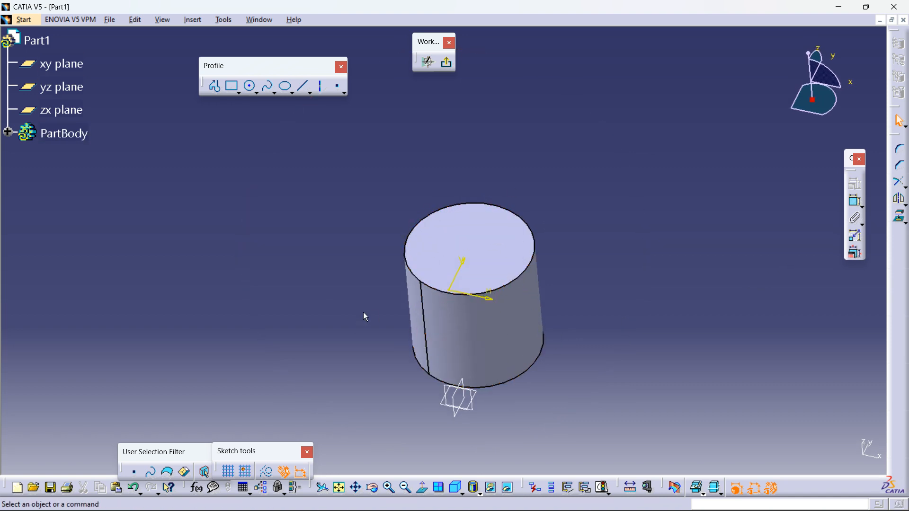
click(448, 65)
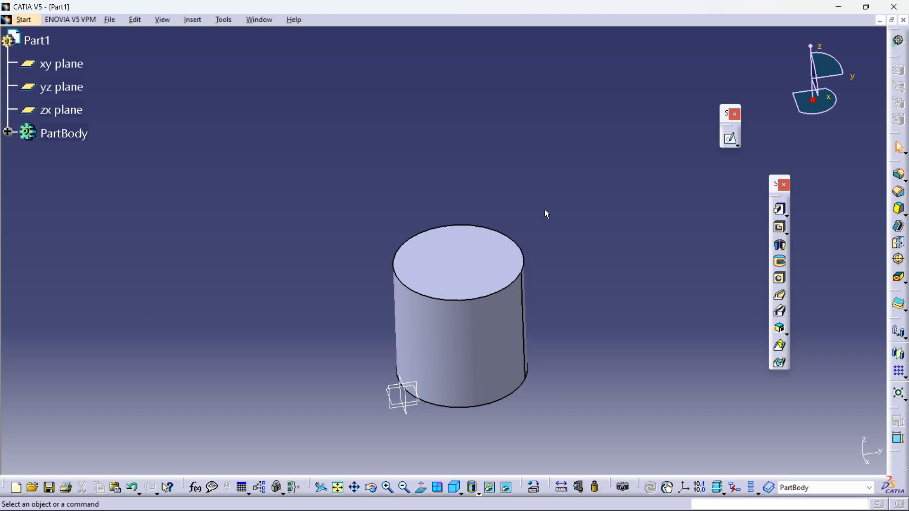
Step: Tear off the Sketch icon's flyout as a floating Sketcher toolbar
click(739, 146)
drag(741, 155, 664, 138)
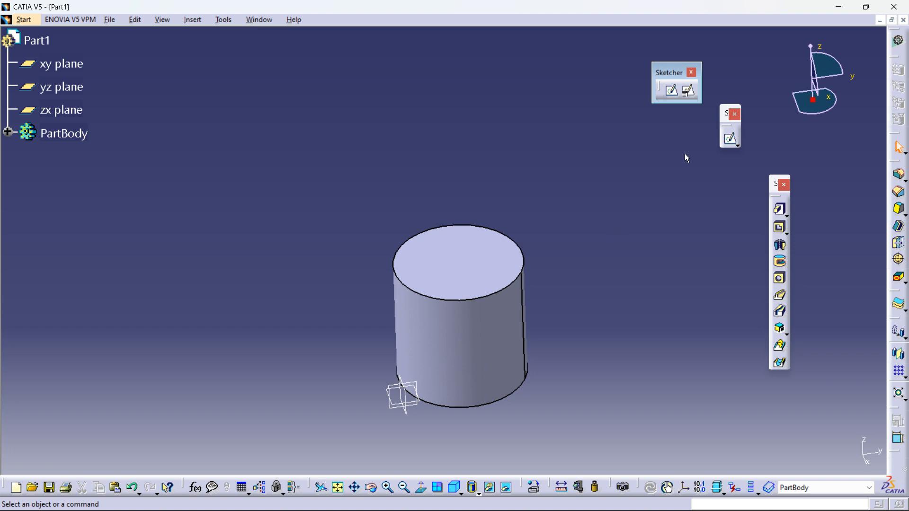
Step: Start a positioned sketch and set the cylinder's top face as its reference plane
click(689, 93)
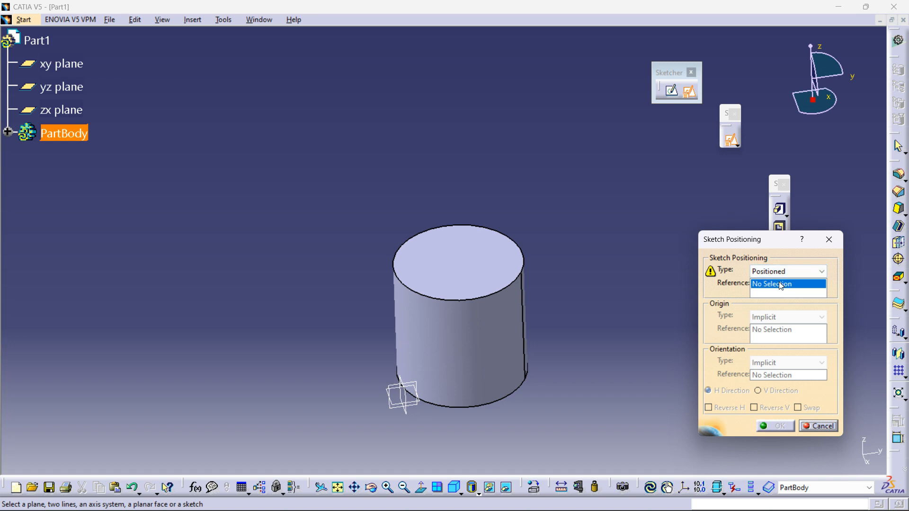
click(824, 240)
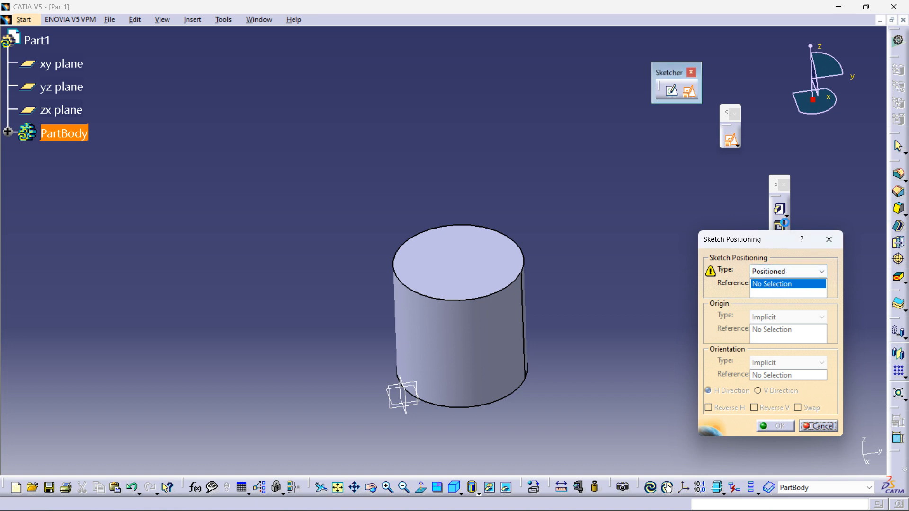
click(689, 90)
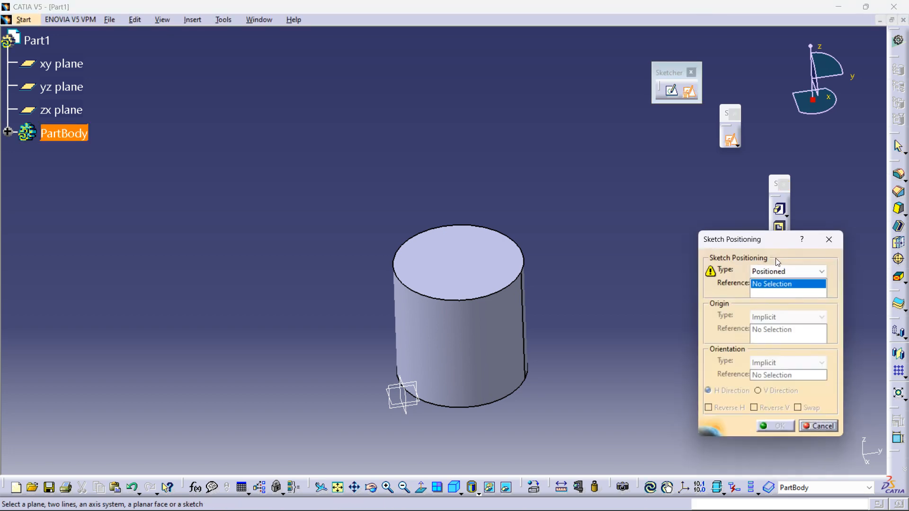
click(480, 256)
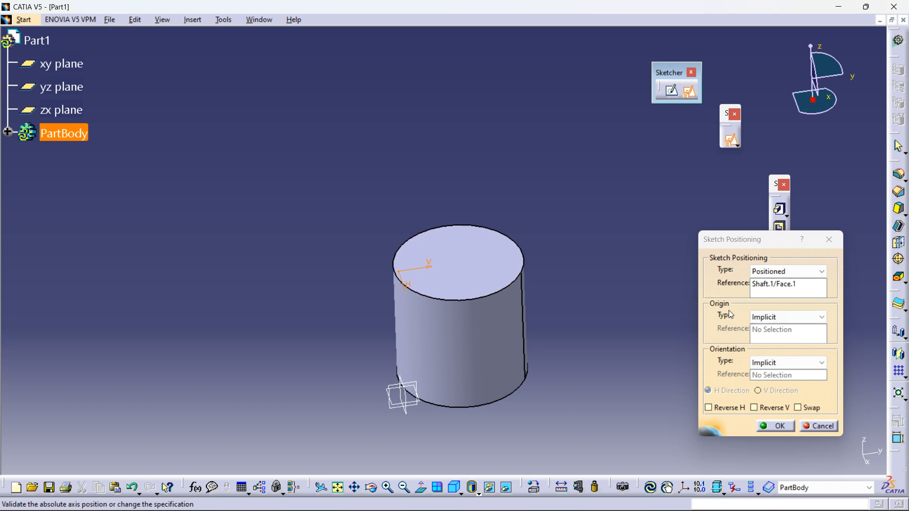
Step: Set the sketch origin type to Barycenter, referencing the cylinder's top face
click(764, 321)
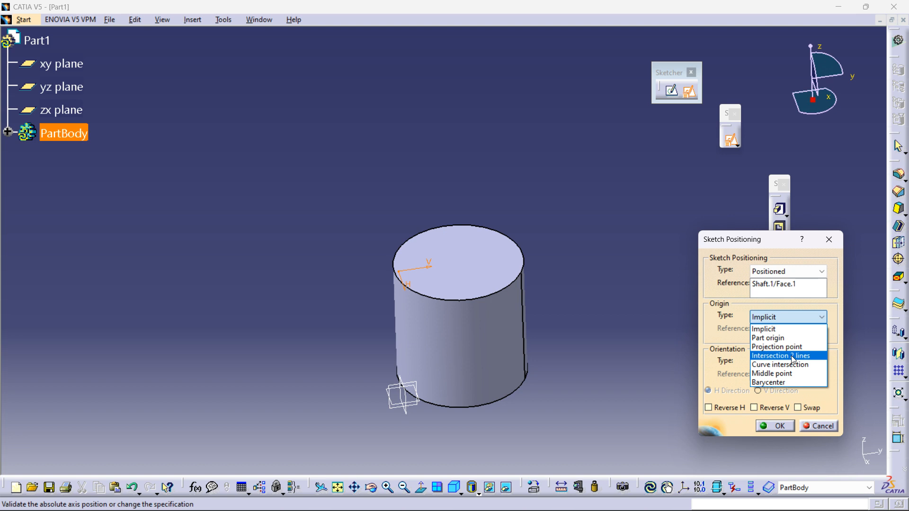
click(779, 383)
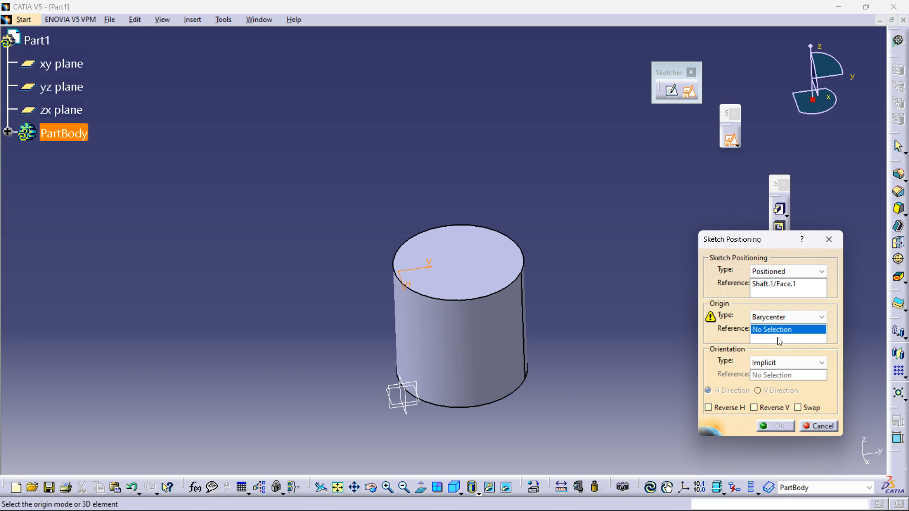
click(489, 256)
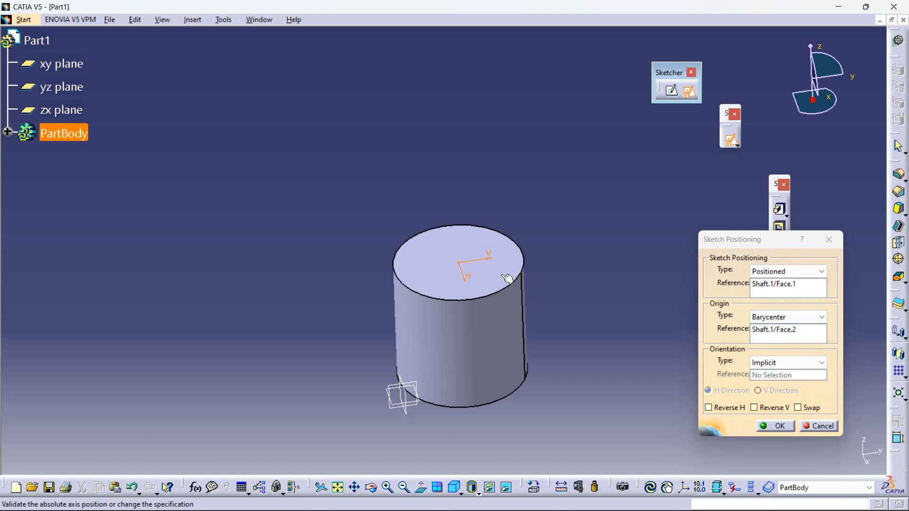
click(800, 317)
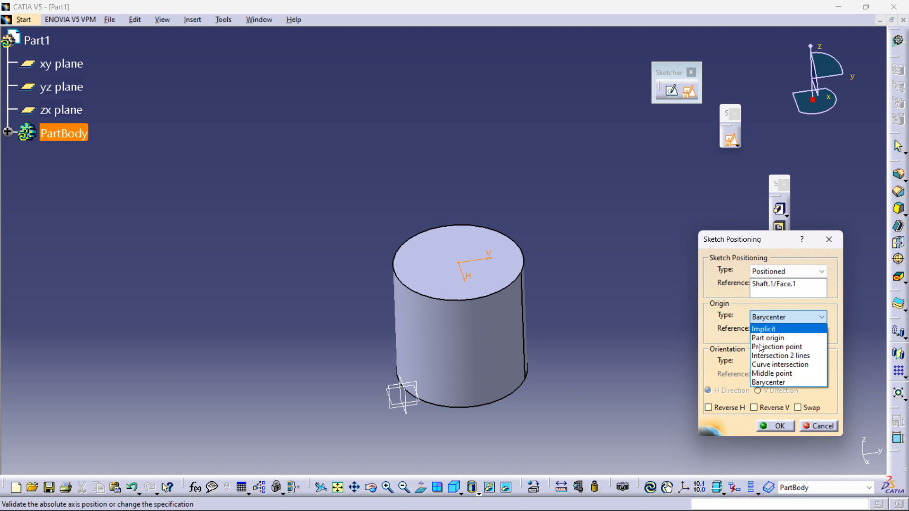
click(781, 382)
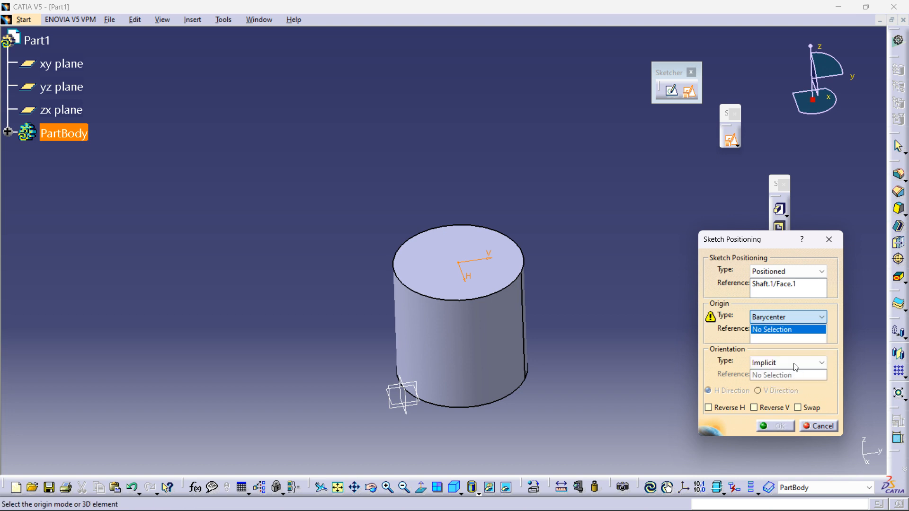
click(510, 274)
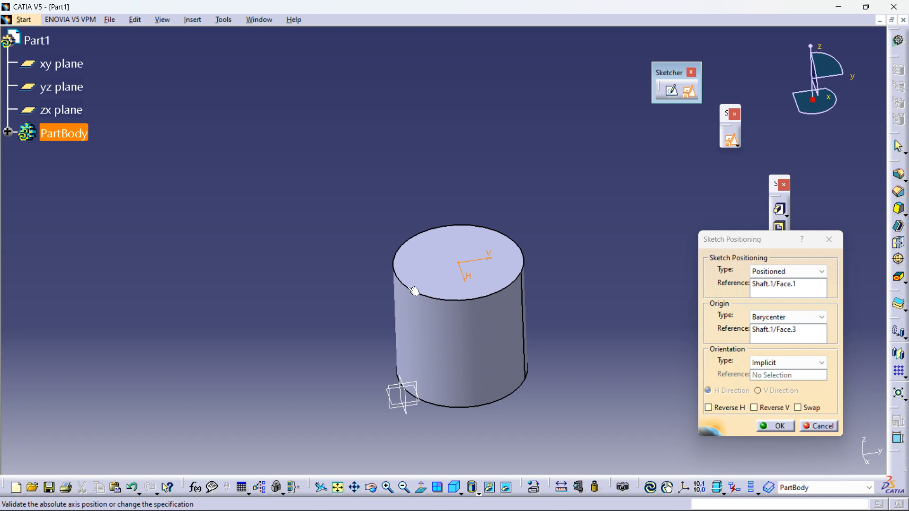
middle_drag(383, 336, 445, 363)
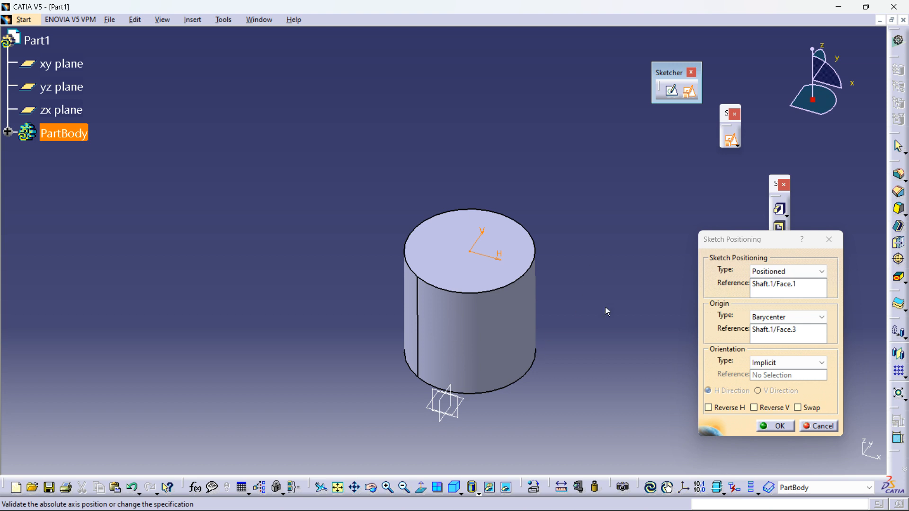
click(775, 361)
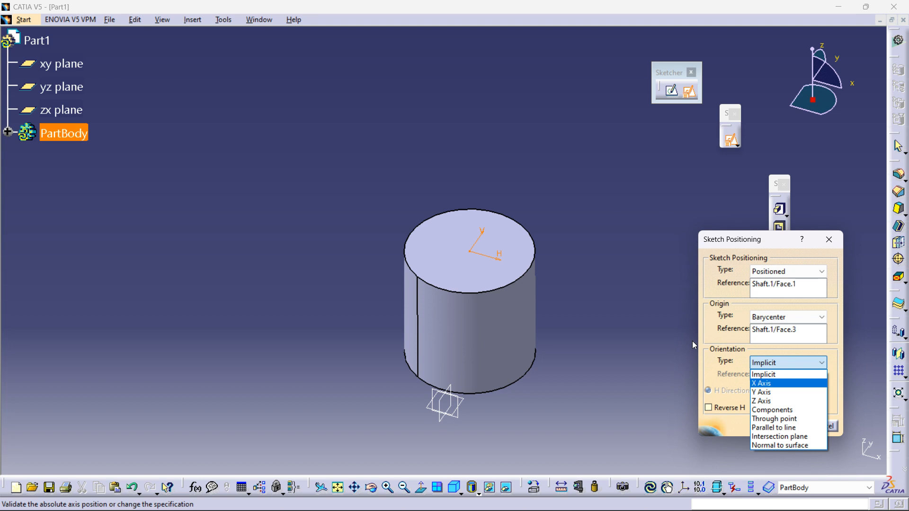
click(755, 374)
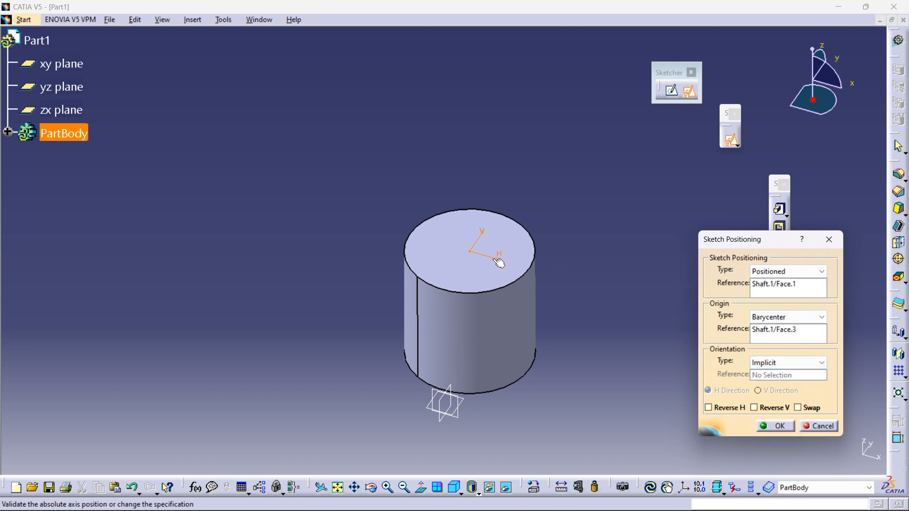
Step: Toggle the Swap, Reverse H and Reverse V orientation options and confirm the positioned sketch
click(801, 408)
click(708, 406)
click(709, 408)
click(710, 408)
click(758, 409)
click(754, 407)
click(756, 408)
click(708, 407)
click(780, 426)
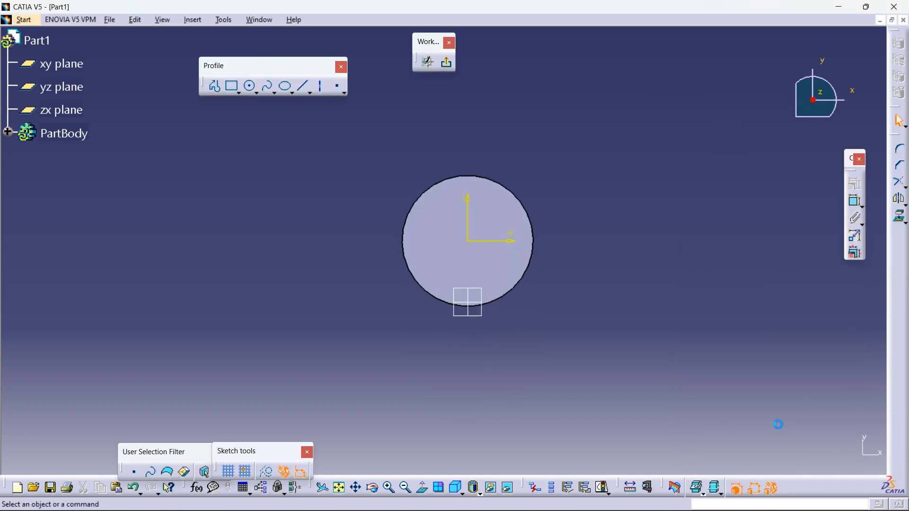
Step: Draw a circle centred on the sketch origin, larger than the cylinder's outline
mouse_move(648, 276)
middle_down()
mouse_move(697, 278)
mouse_move(662, 315)
middle_up()
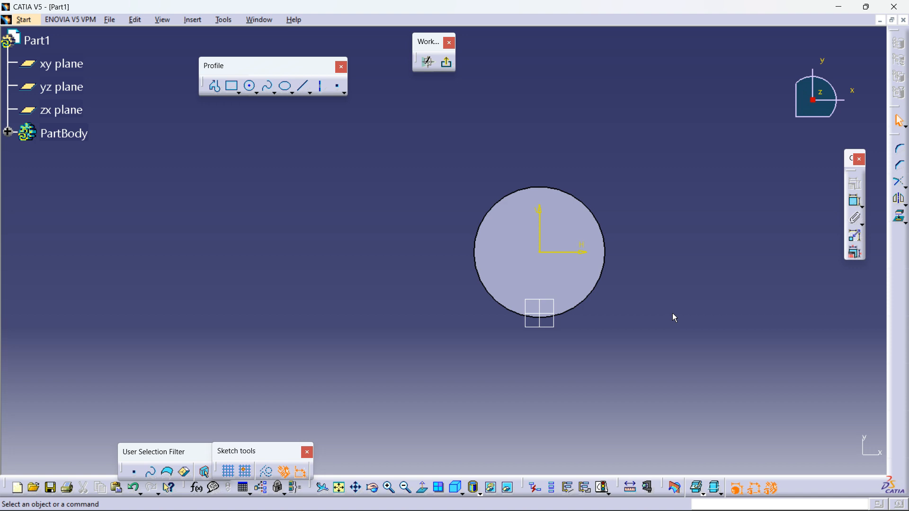
click(250, 87)
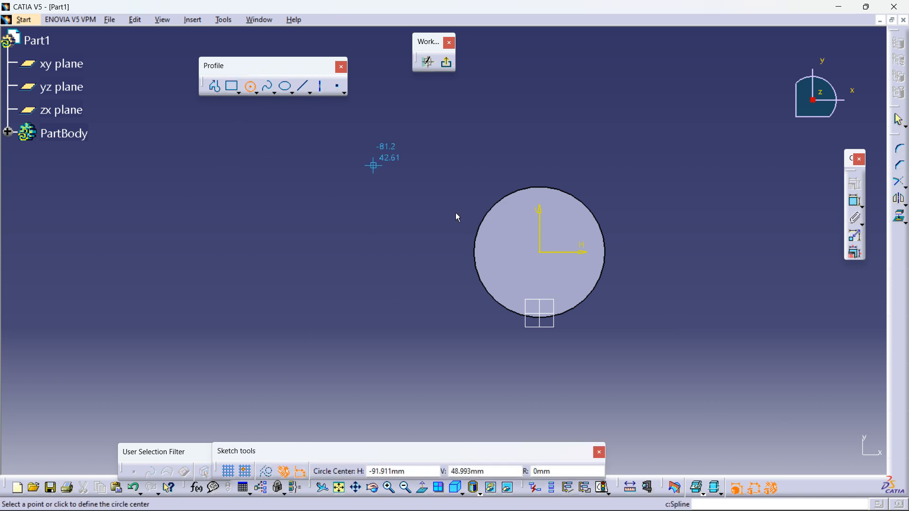
click(543, 256)
click(629, 328)
middle_drag(729, 197, 813, 228)
Step: Dimension the new circle's diameter and set it to 120 mm
click(855, 201)
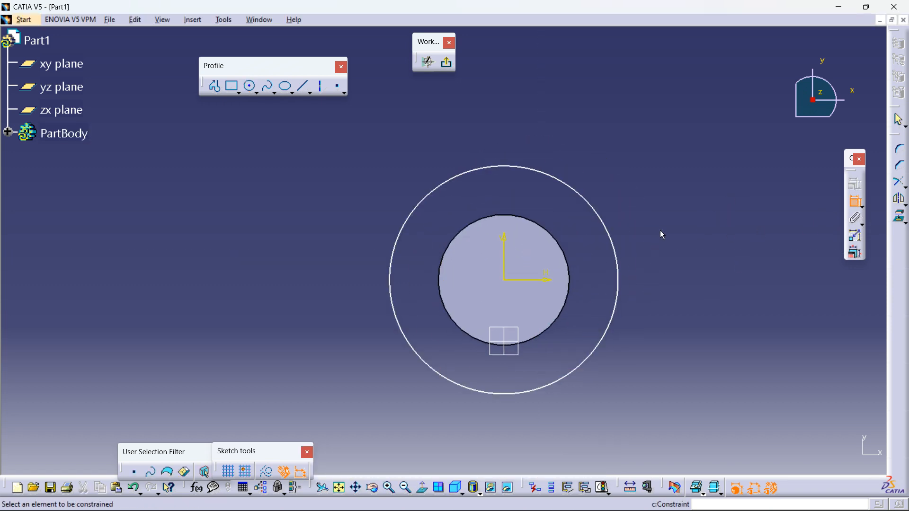
click(612, 228)
click(660, 211)
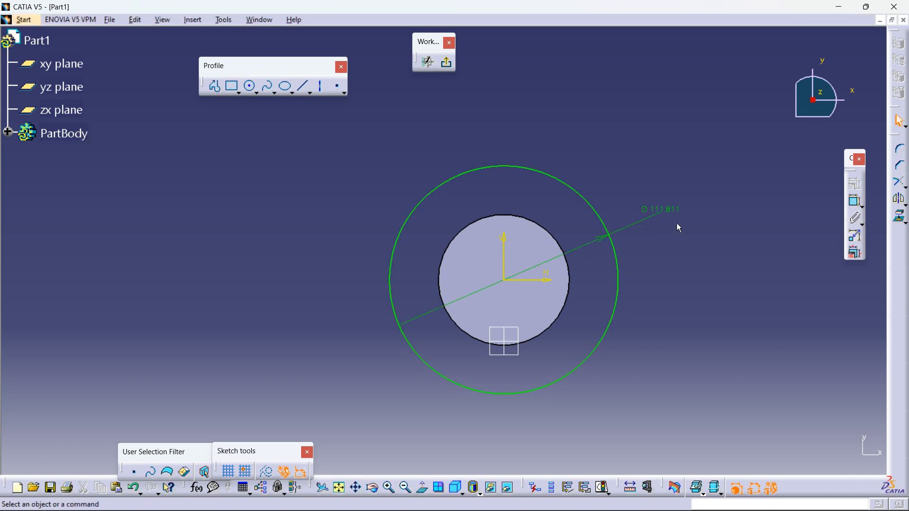
double_click(661, 209)
text(120)
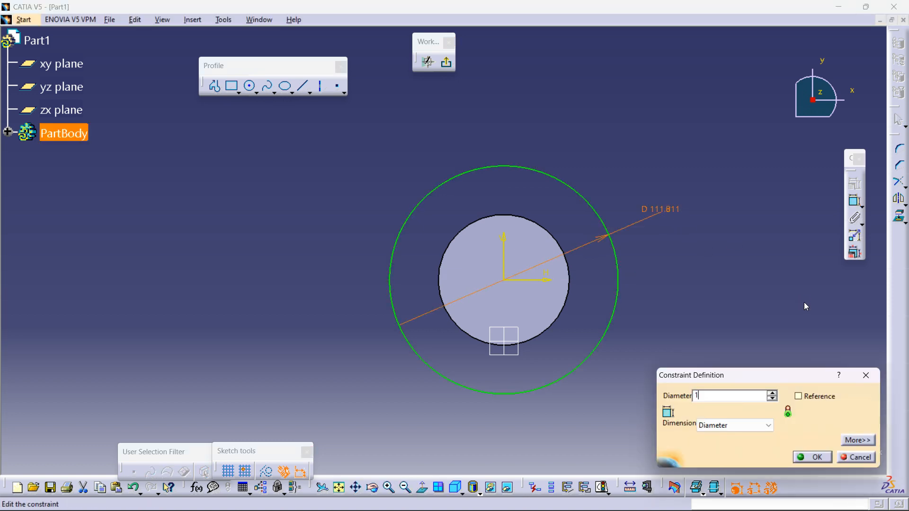
key(Return)
click(738, 346)
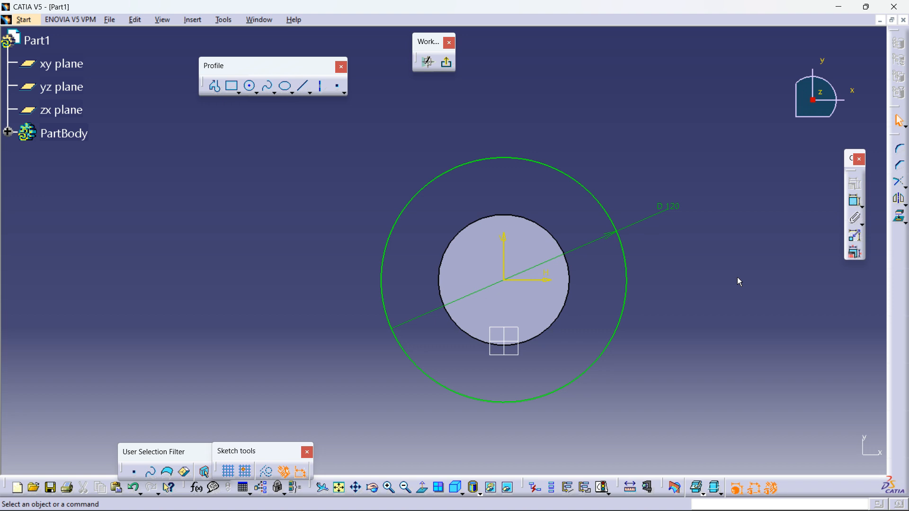
Step: Exit the sketcher back to Part Design and try to start a Pad
click(448, 65)
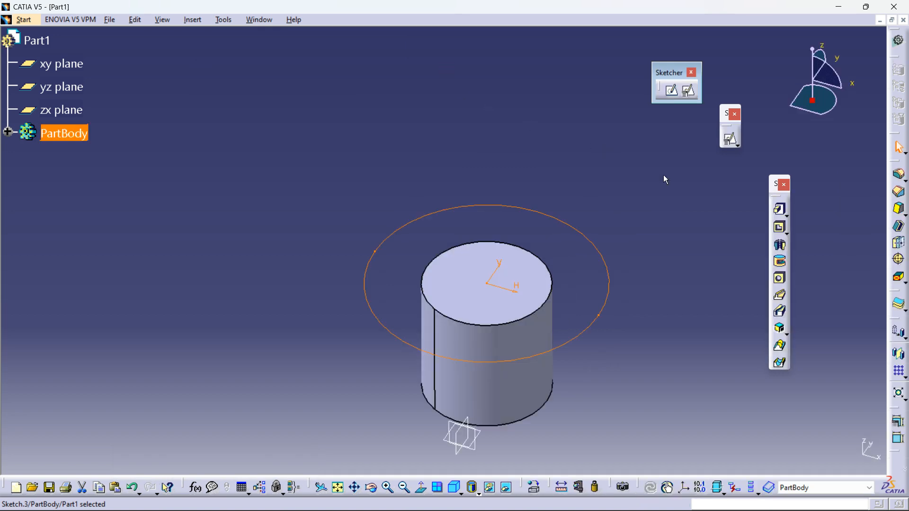
click(687, 234)
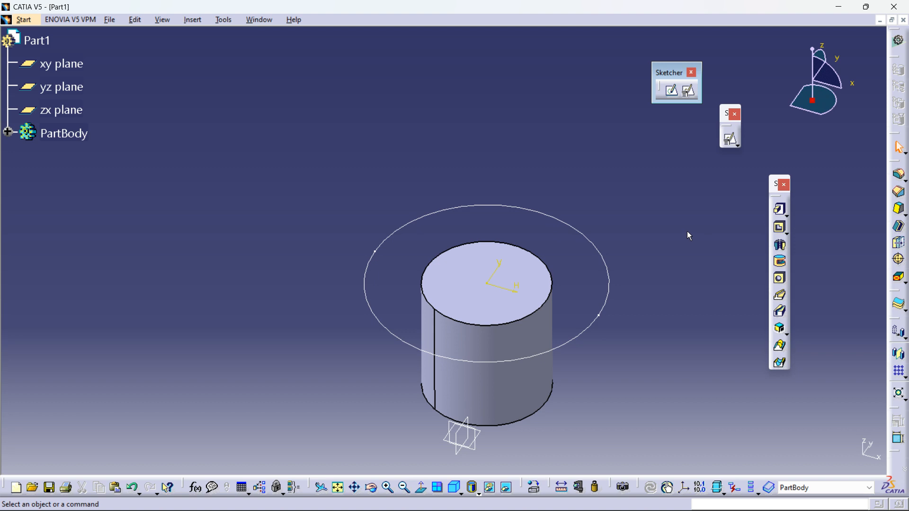
click(779, 211)
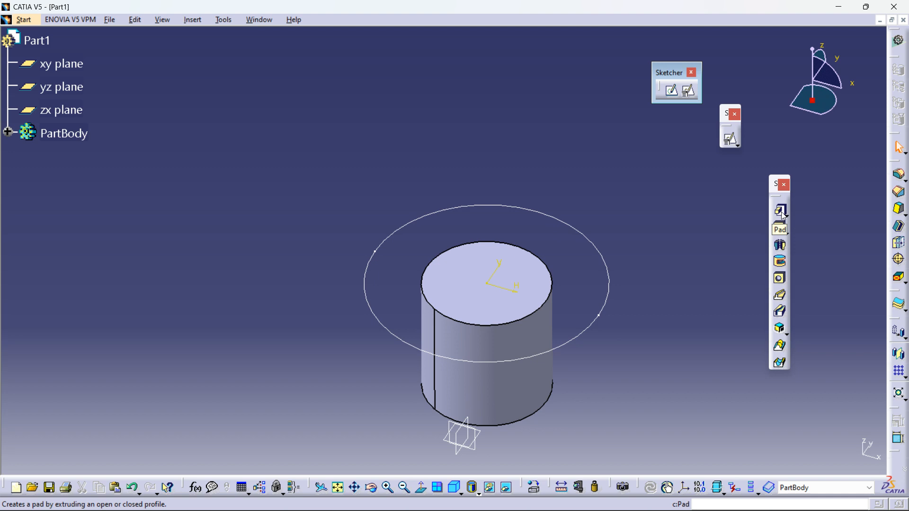
Step: Expand the specification tree to inspect Sketch.3's geometry and constraints, then collapse it
click(9, 132)
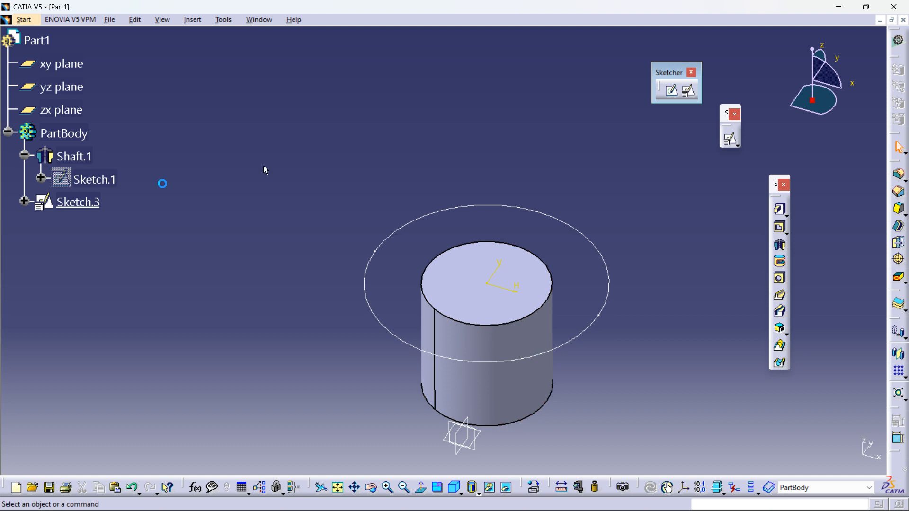
click(8, 132)
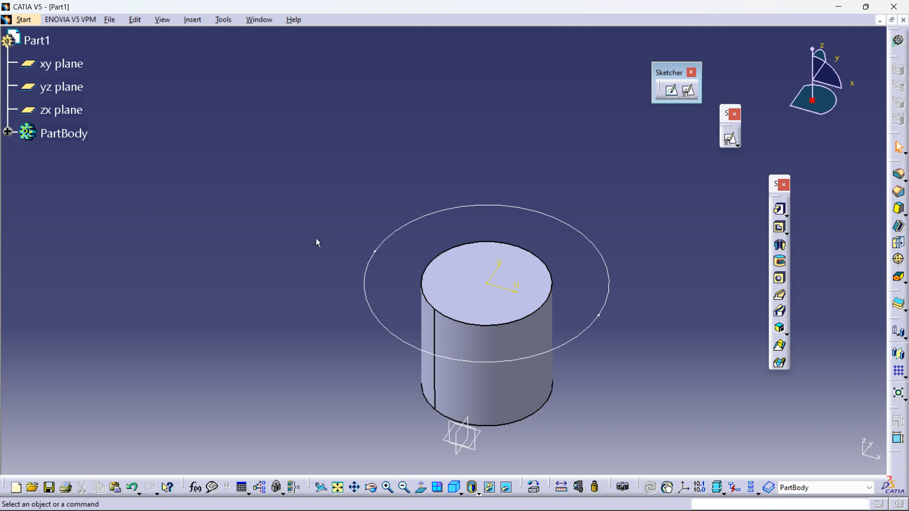
click(9, 132)
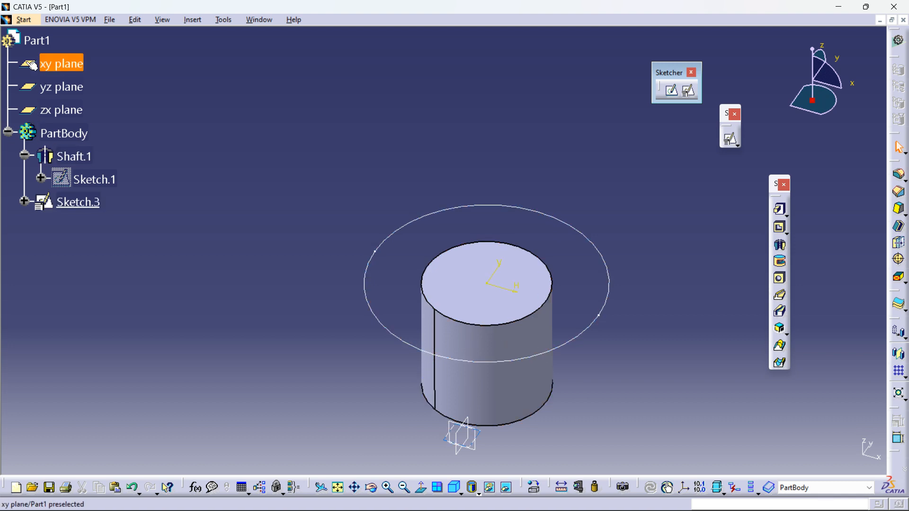
click(24, 156)
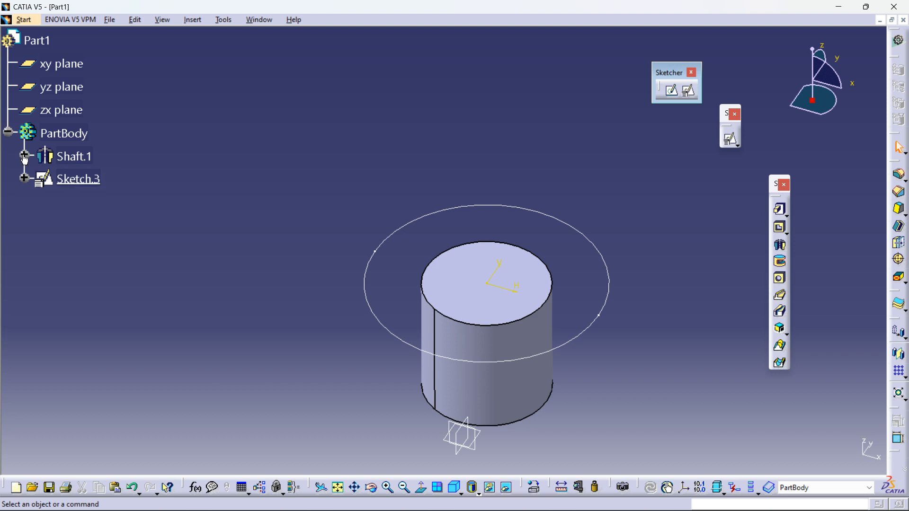
click(24, 156)
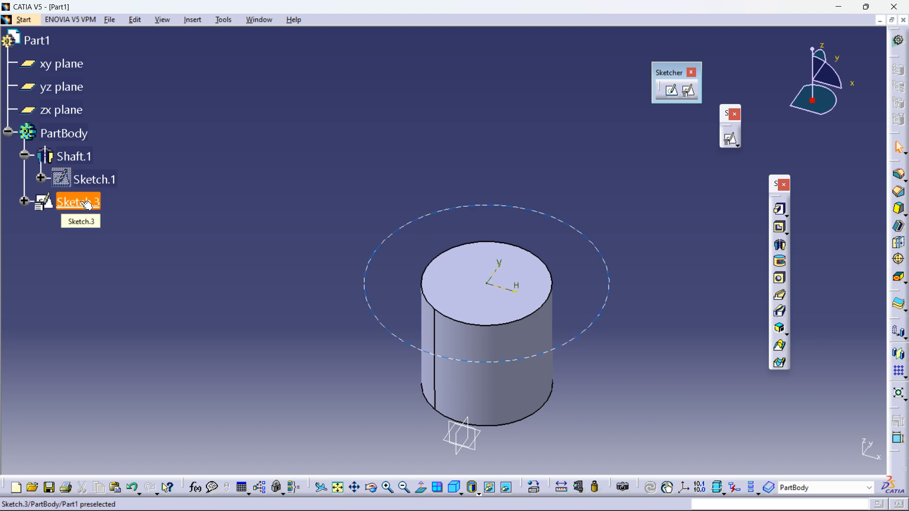
click(25, 202)
click(108, 230)
click(338, 181)
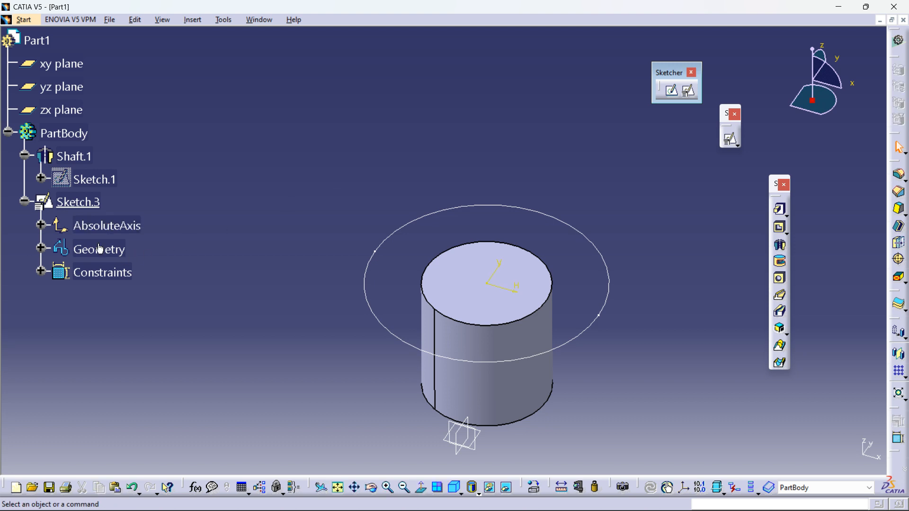
click(42, 249)
click(108, 273)
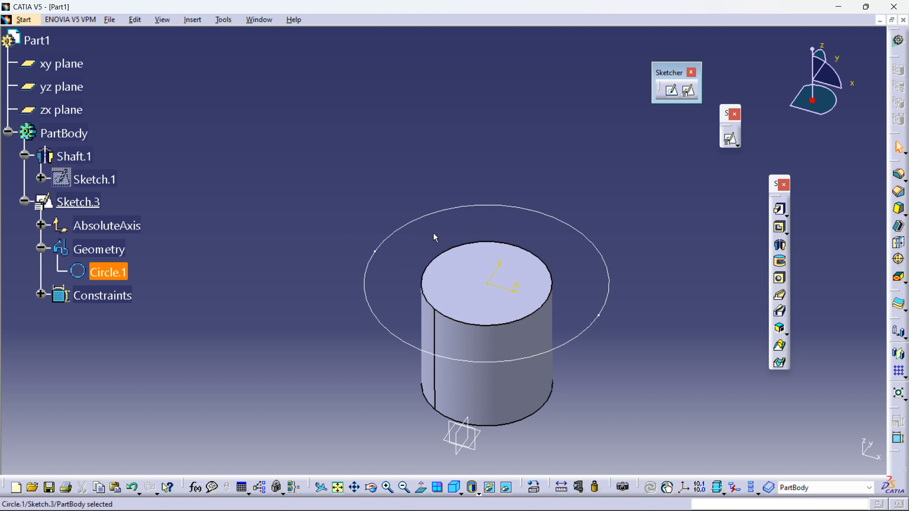
click(41, 296)
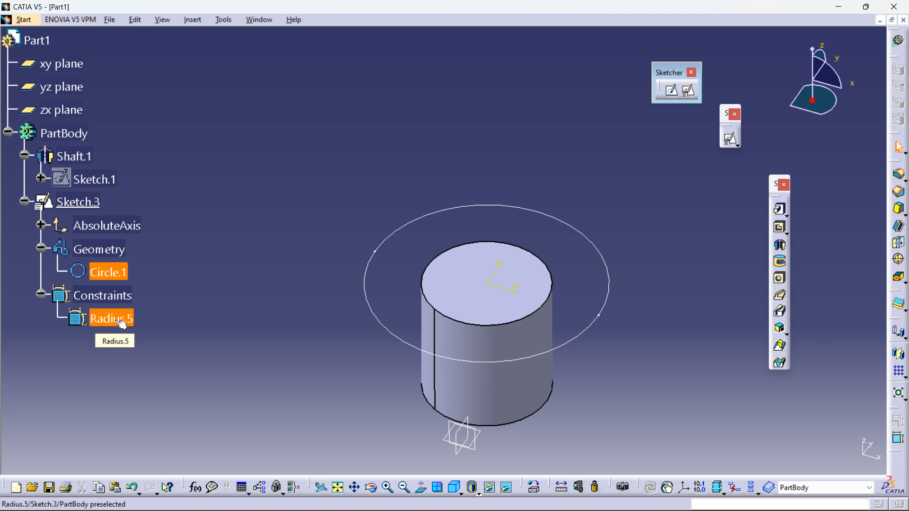
click(236, 258)
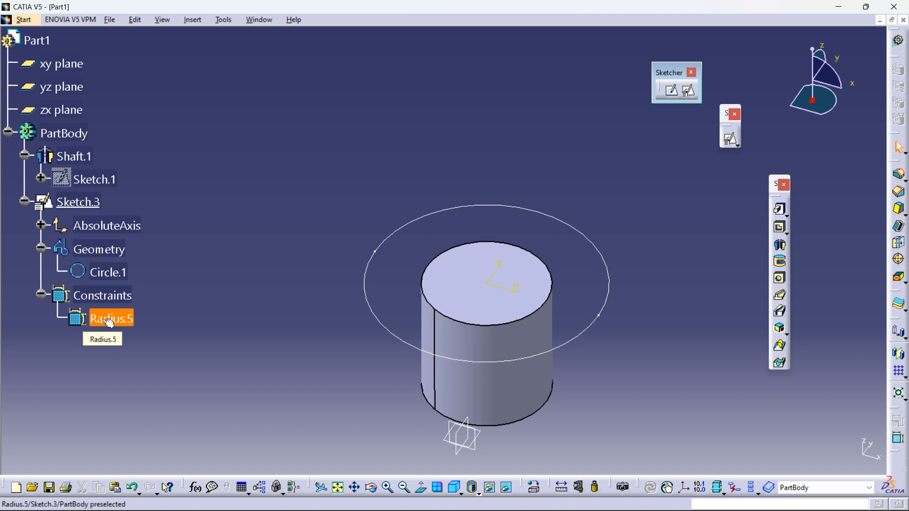
click(41, 249)
click(41, 272)
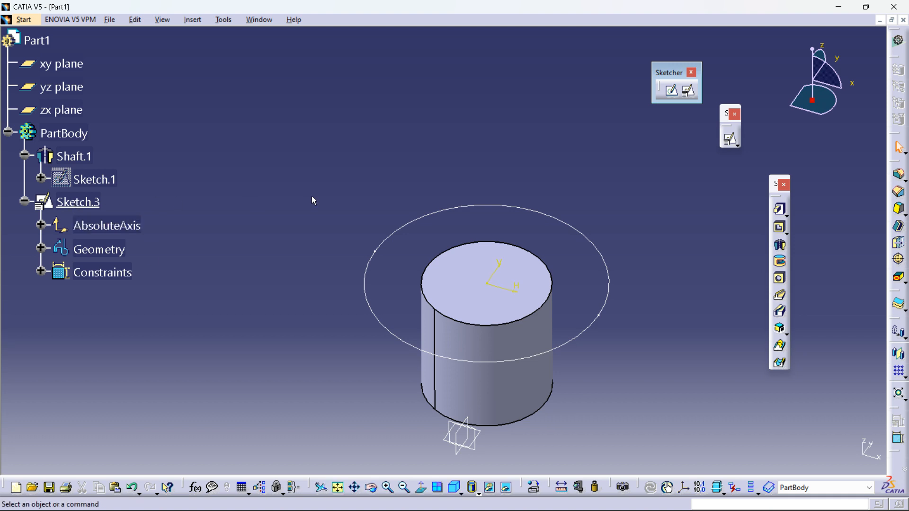
Step: Reopen Sketch.3, review the 120 mm diameter constraint's definition without changes, and exit the sketcher
double_click(80, 205)
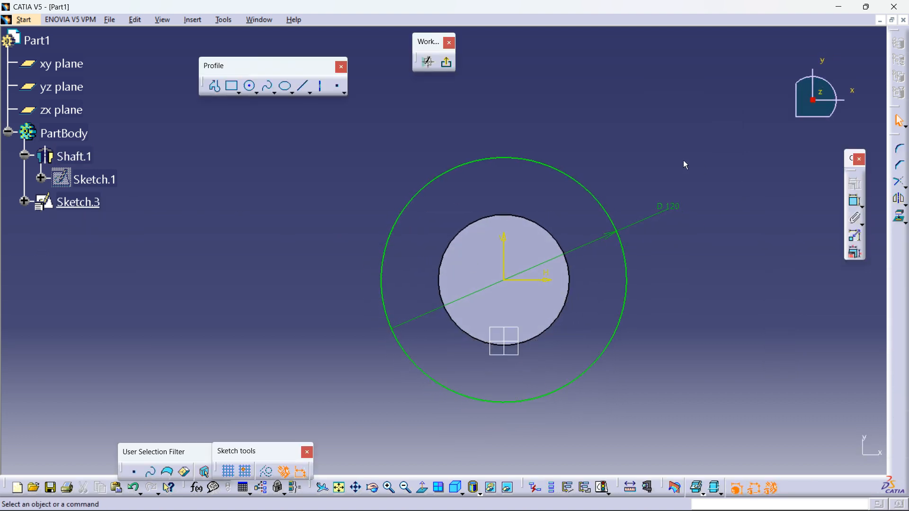
double_click(668, 215)
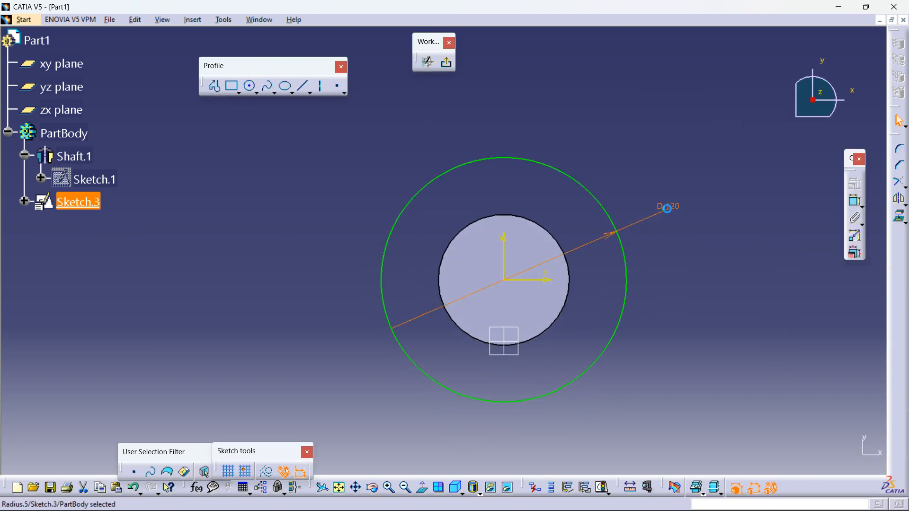
drag(743, 377, 787, 304)
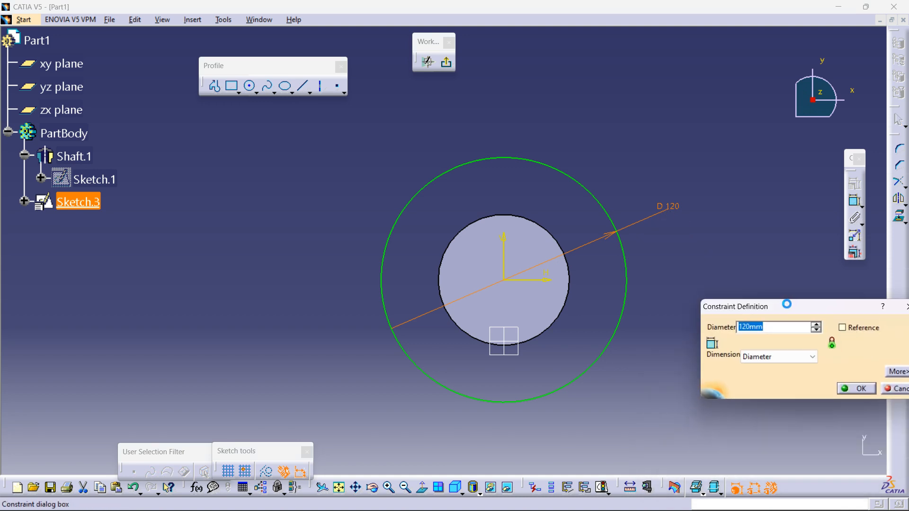
click(783, 359)
click(783, 359)
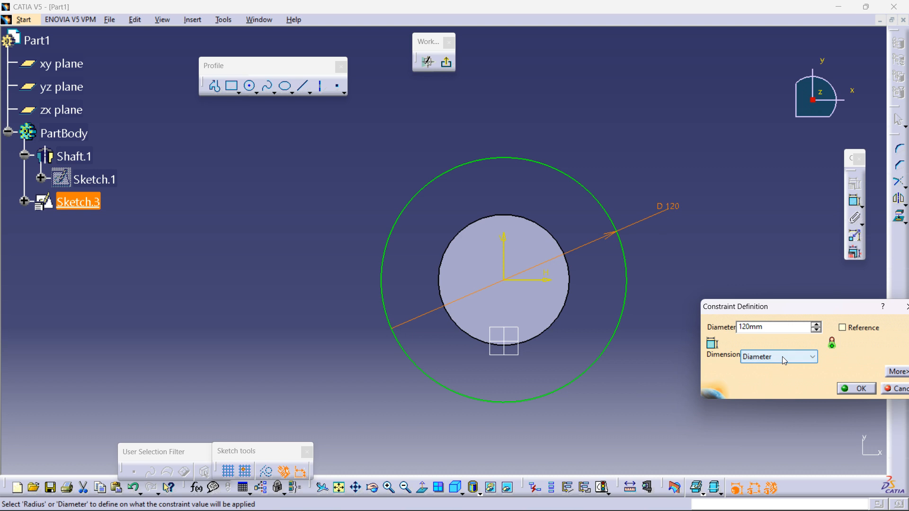
click(857, 388)
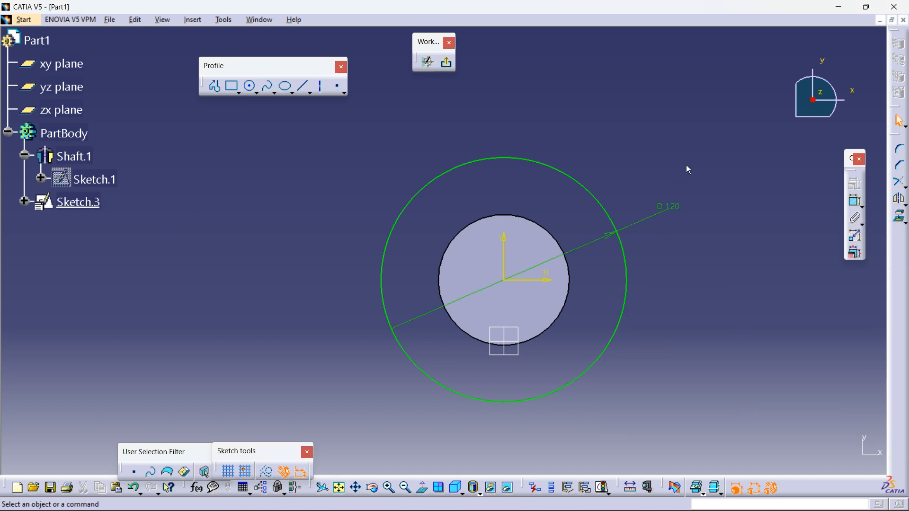
click(446, 62)
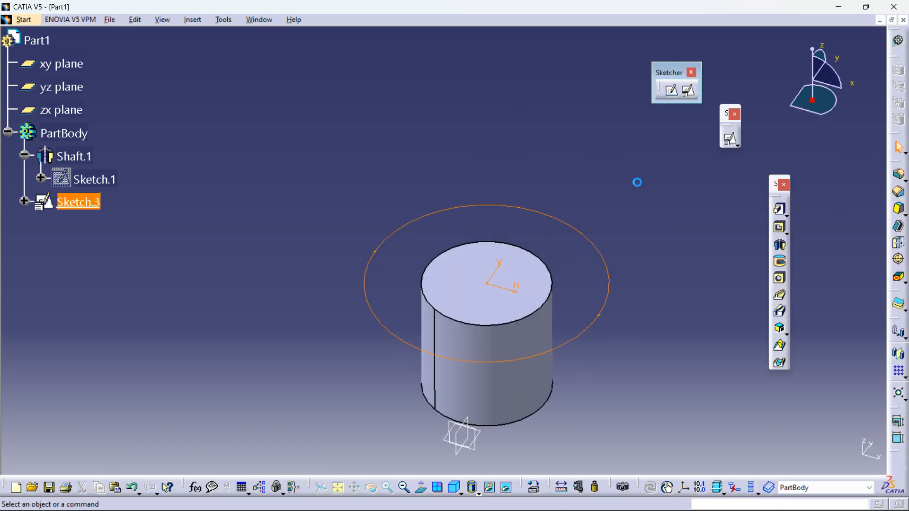
Step: Inspect Sketch.3's constraints in the specification tree, then collapse its branches
click(637, 183)
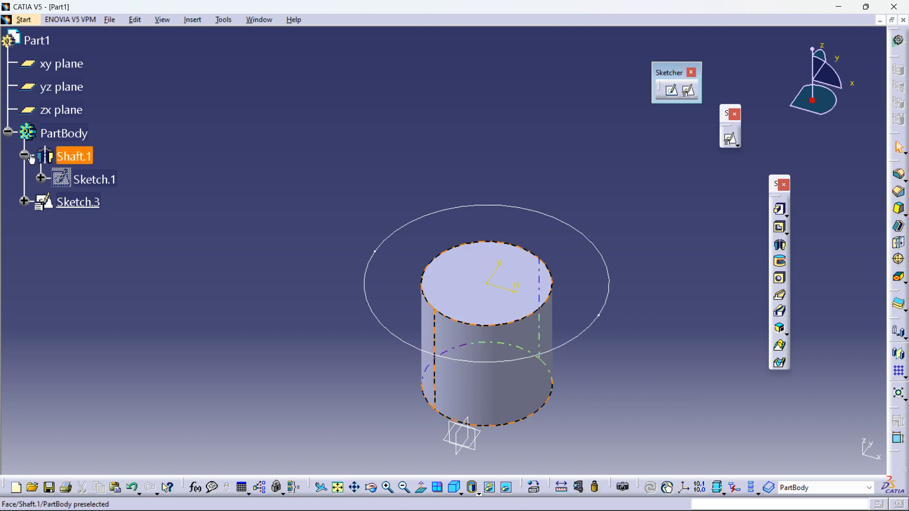
middle_drag(495, 269, 476, 259)
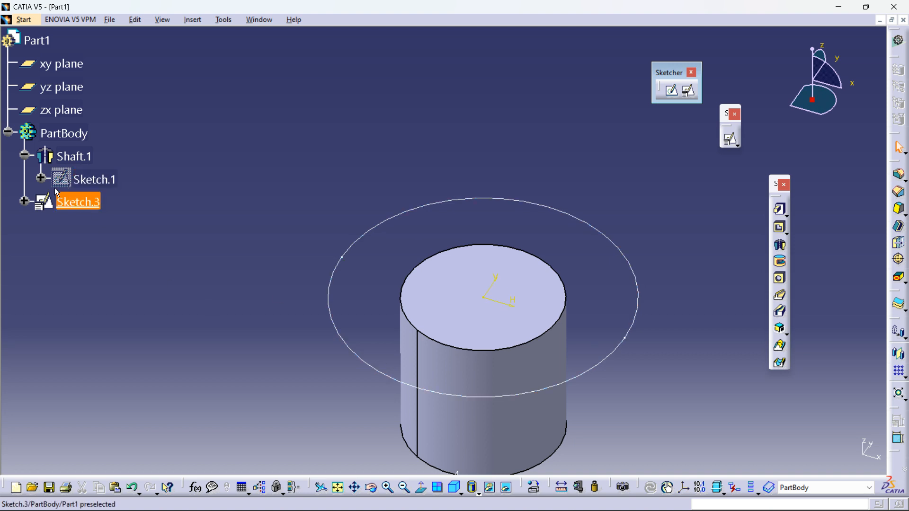
click(24, 202)
click(41, 273)
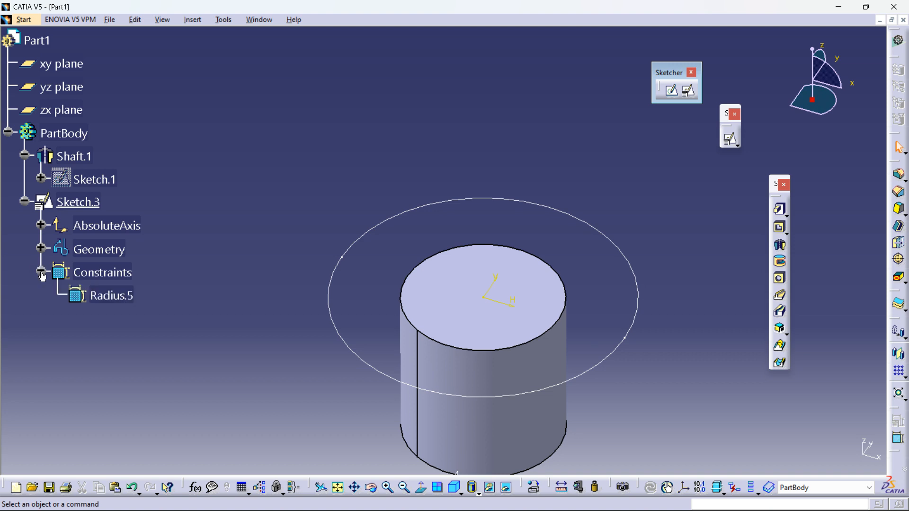
click(41, 272)
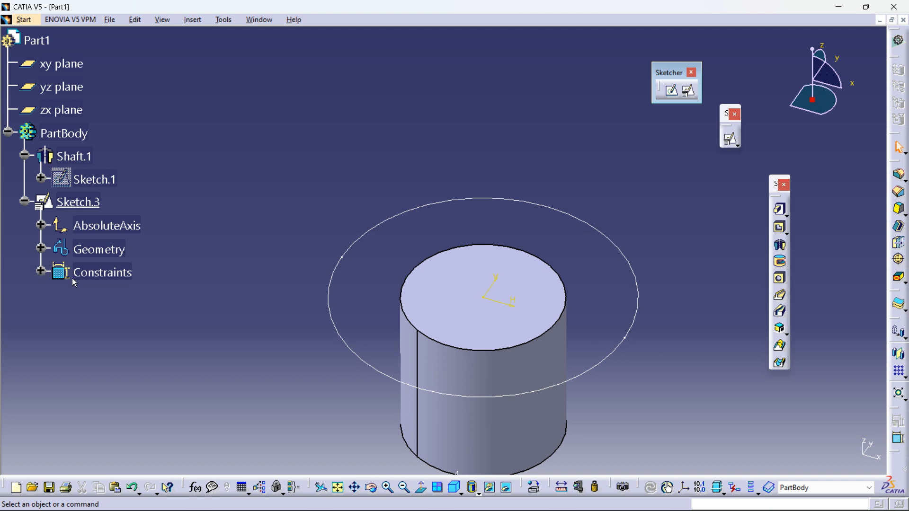
click(24, 203)
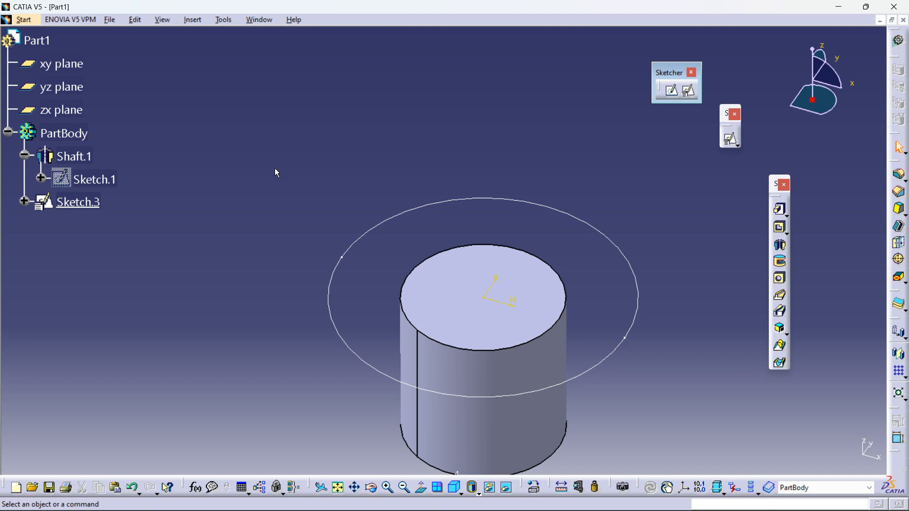
Step: Show Sketch.1 with Hide/Show, then hide it again
right_click(90, 180)
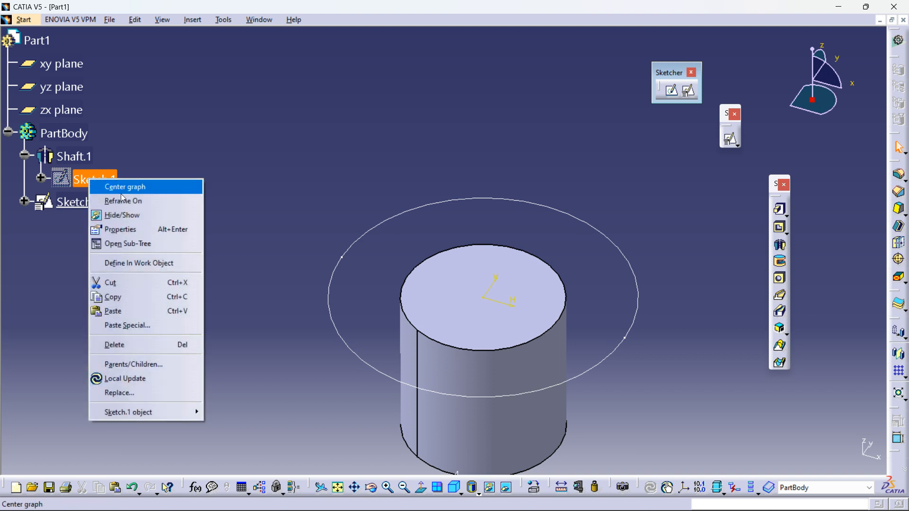
click(124, 216)
mouse_move(474, 296)
middle_down()
mouse_move(478, 327)
mouse_move(454, 287)
mouse_move(422, 345)
mouse_move(463, 197)
mouse_move(529, 200)
middle_up()
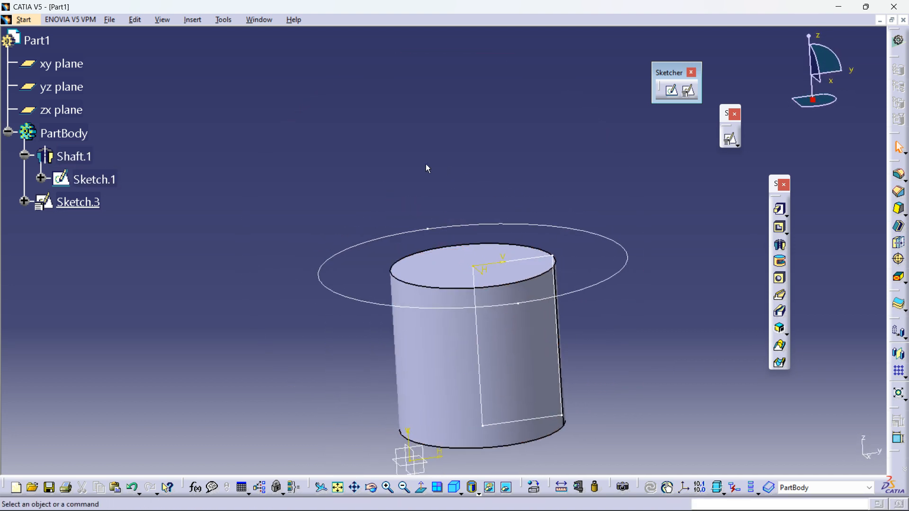
right_click(99, 184)
click(109, 215)
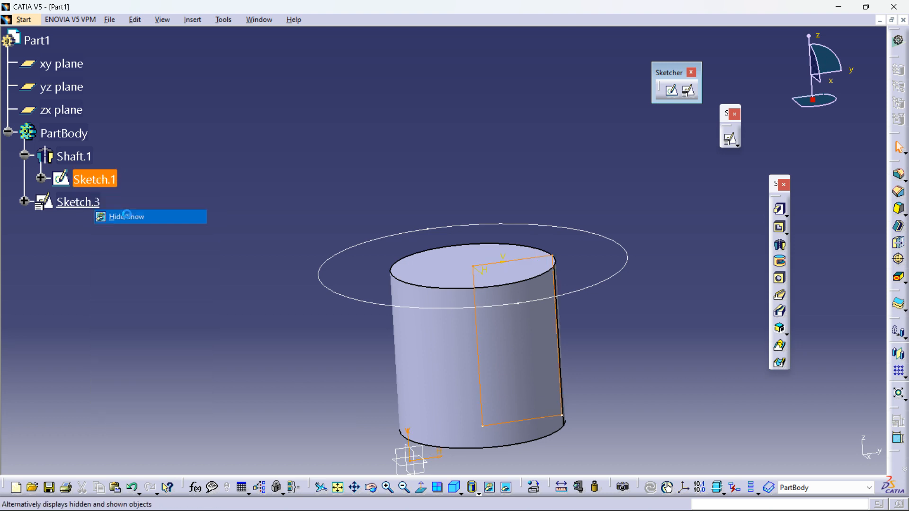
click(308, 170)
middle_drag(372, 190, 377, 199)
click(110, 180)
right_click(110, 181)
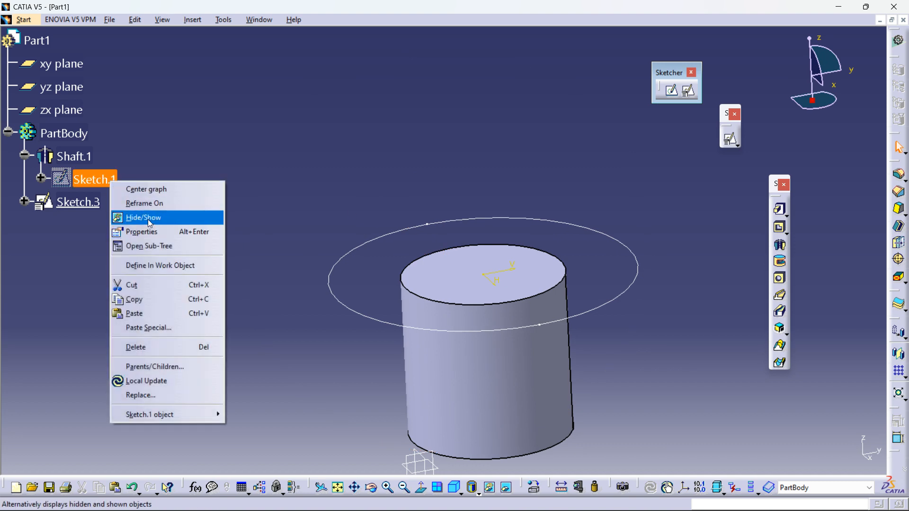
click(278, 165)
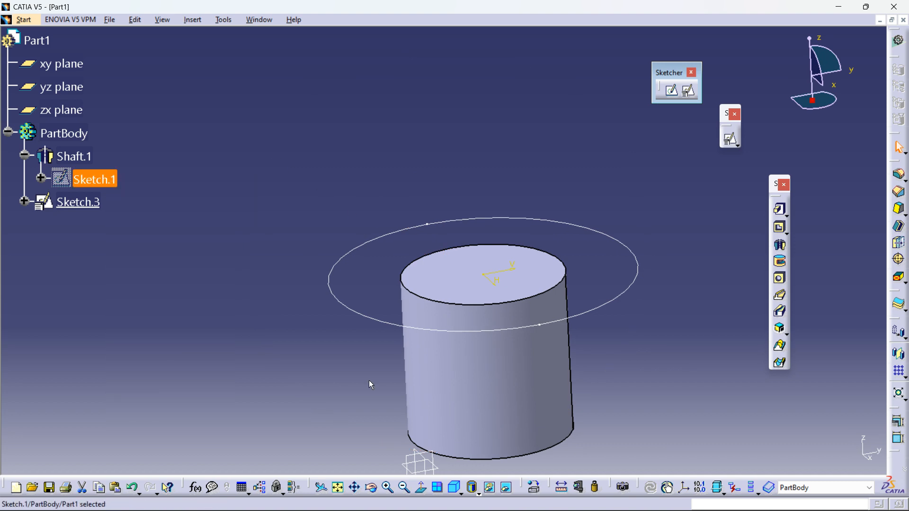
Step: Undock the View toolbar from the bottom toolbar into a floating toolbar
drag(310, 487, 177, 439)
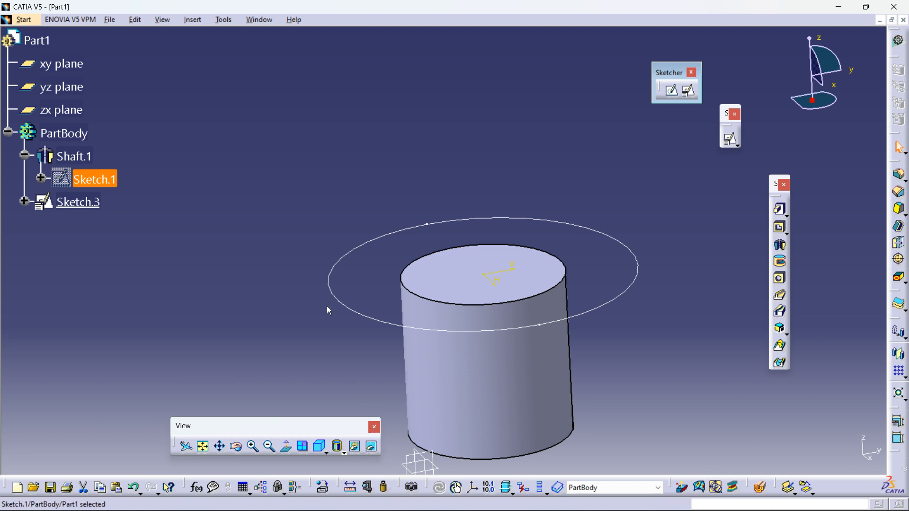
click(336, 327)
Step: Hide, show and hide Sketch.3 again using the View toolbar's Hide/Show tool
click(80, 206)
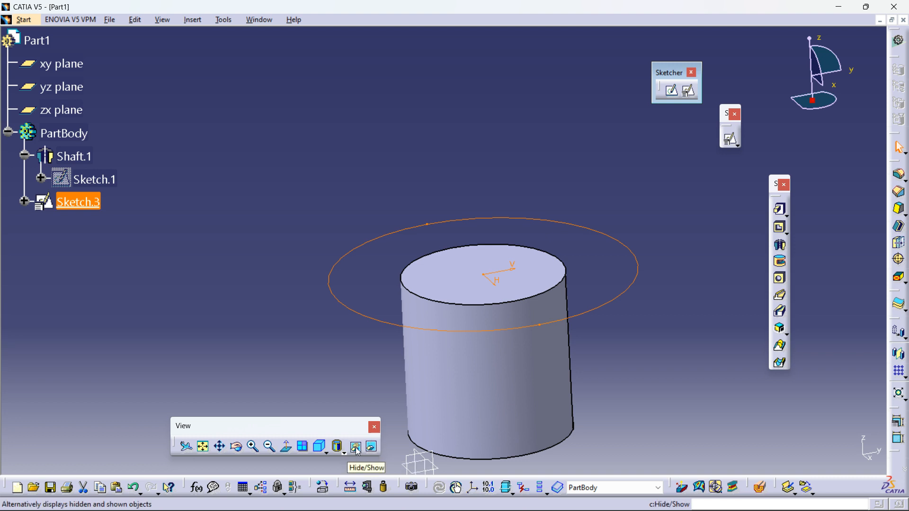
click(356, 447)
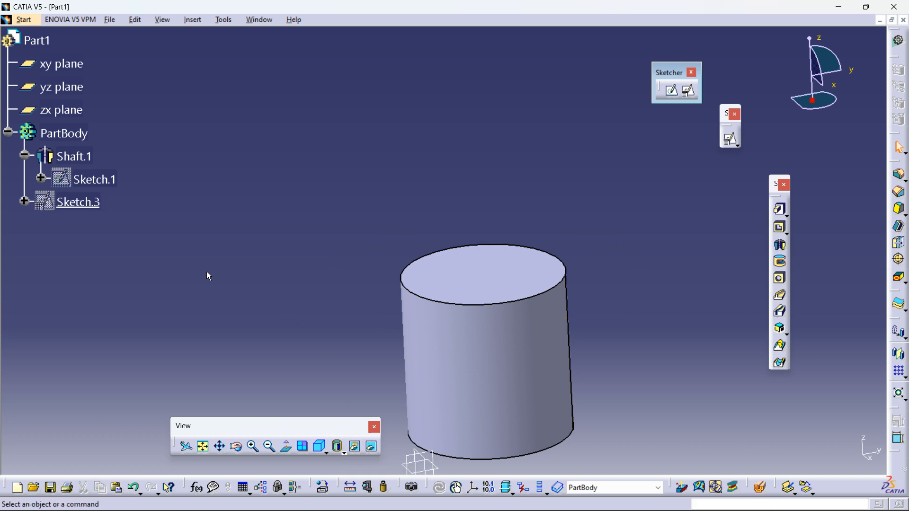
click(78, 202)
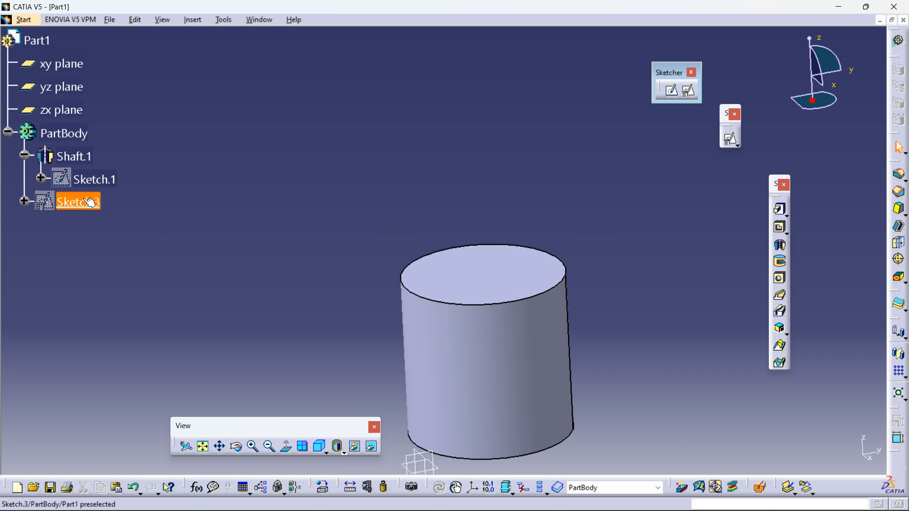
click(356, 447)
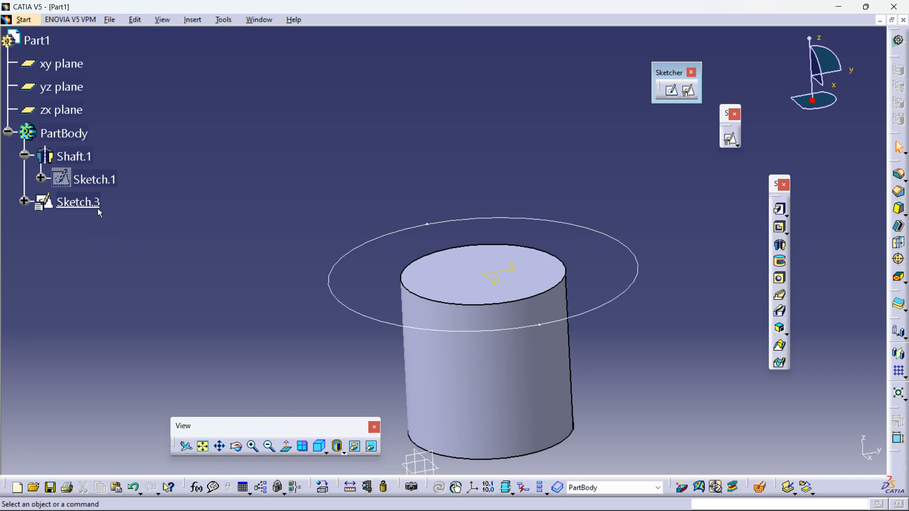
click(83, 204)
click(355, 447)
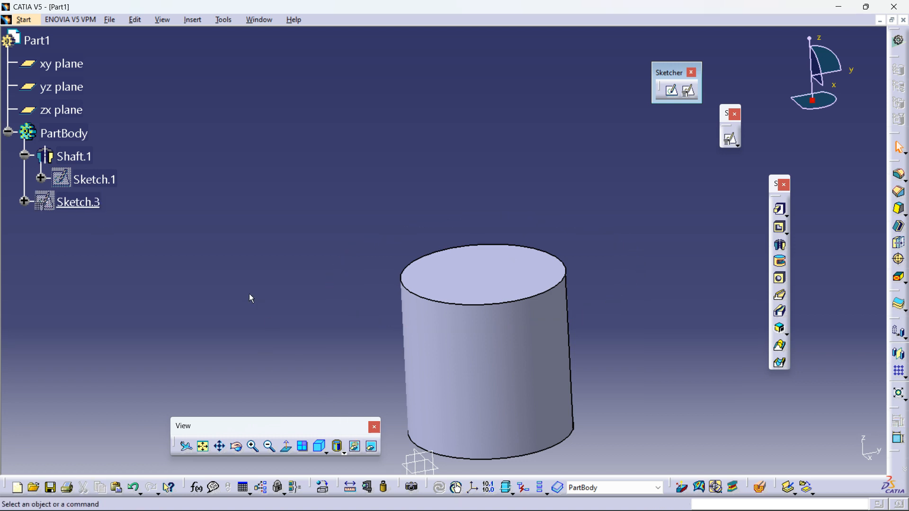
Step: Swap to the hidden space, make Sketch.3's circle visible again, and swap back to the visible space
click(373, 450)
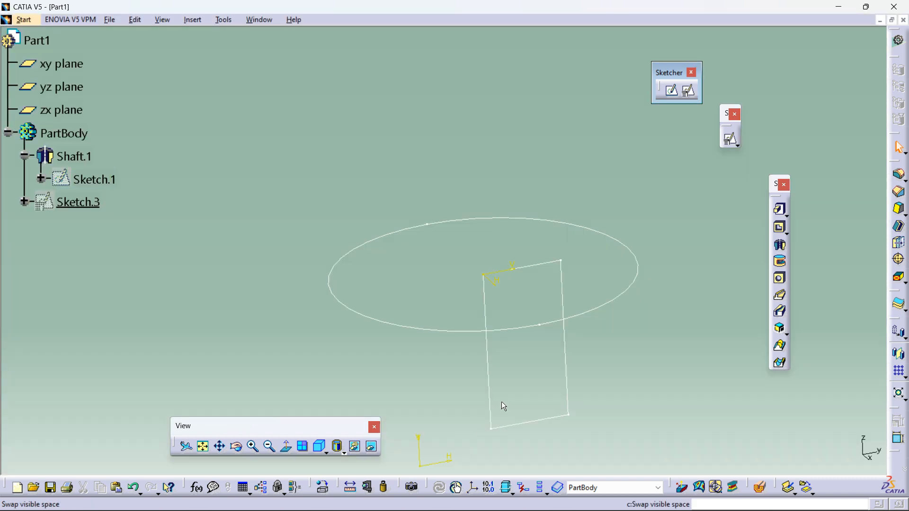
middle_drag(533, 259, 549, 294)
mouse_move(507, 322)
middle_down()
mouse_move(487, 272)
mouse_move(487, 218)
mouse_move(491, 364)
mouse_move(493, 220)
mouse_move(511, 323)
middle_up()
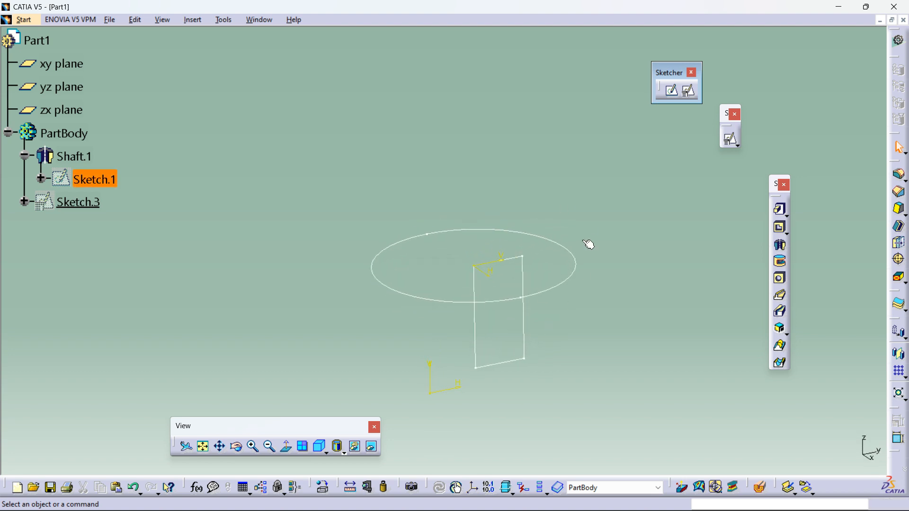
right_click(569, 280)
click(592, 73)
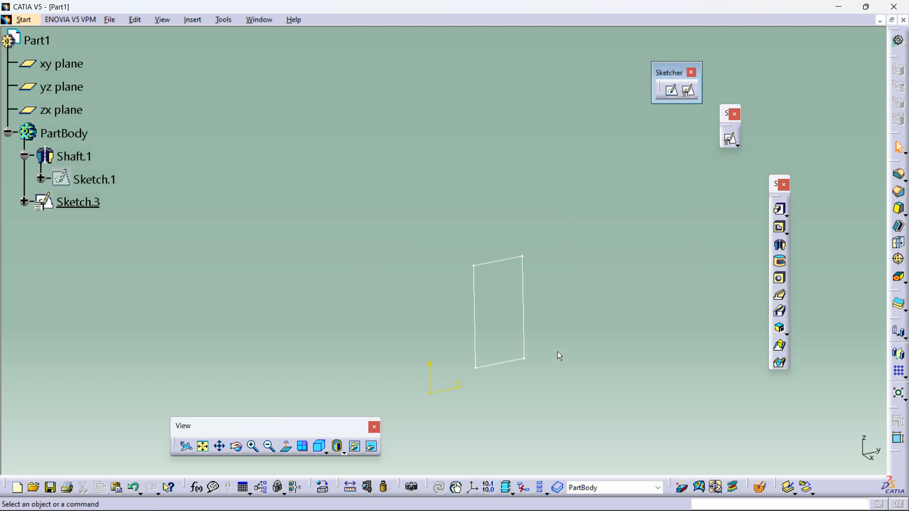
click(377, 447)
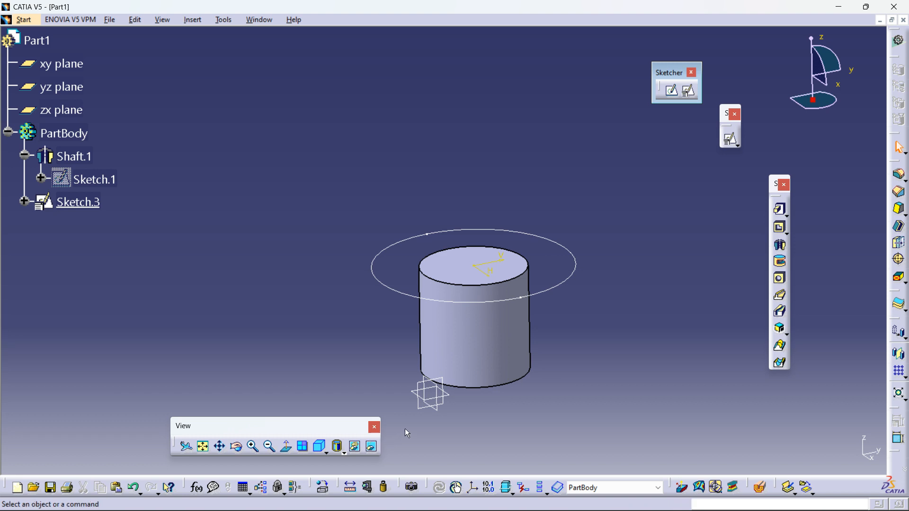
Step: Pad Sketch.3's 120 mm circle to a length of 10 mm, previewing before confirming
key(ctrl)
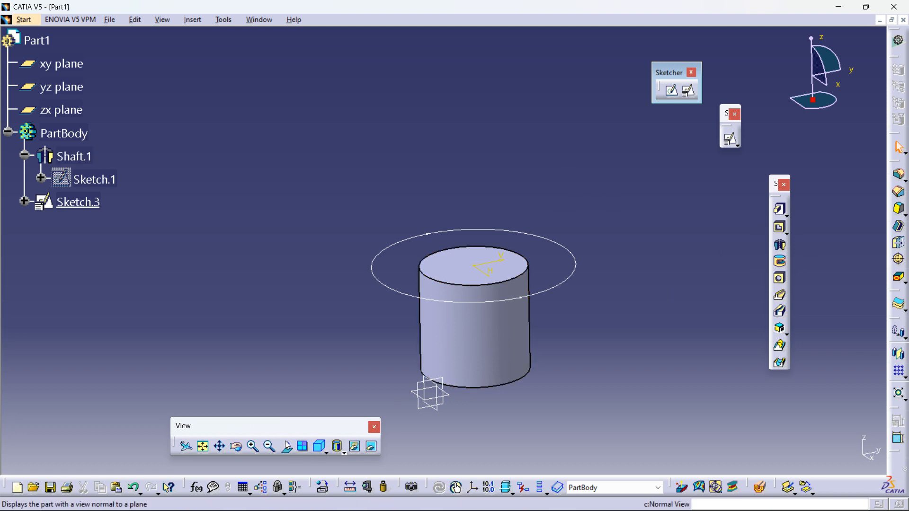
click(780, 212)
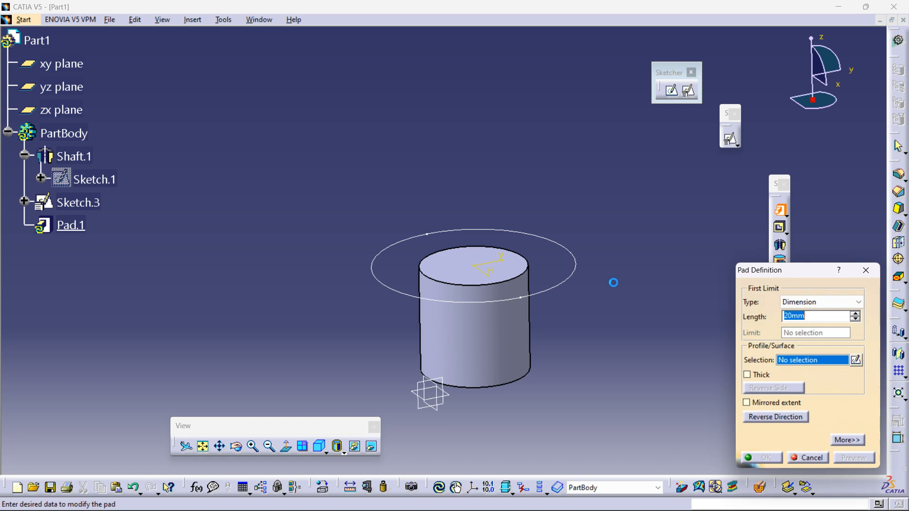
click(577, 279)
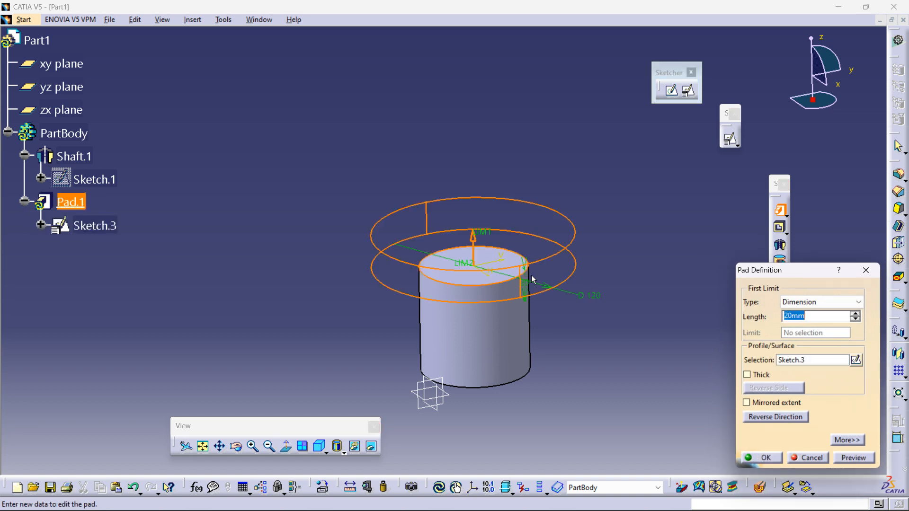
middle_drag(521, 269, 428, 231)
drag(544, 189, 541, 232)
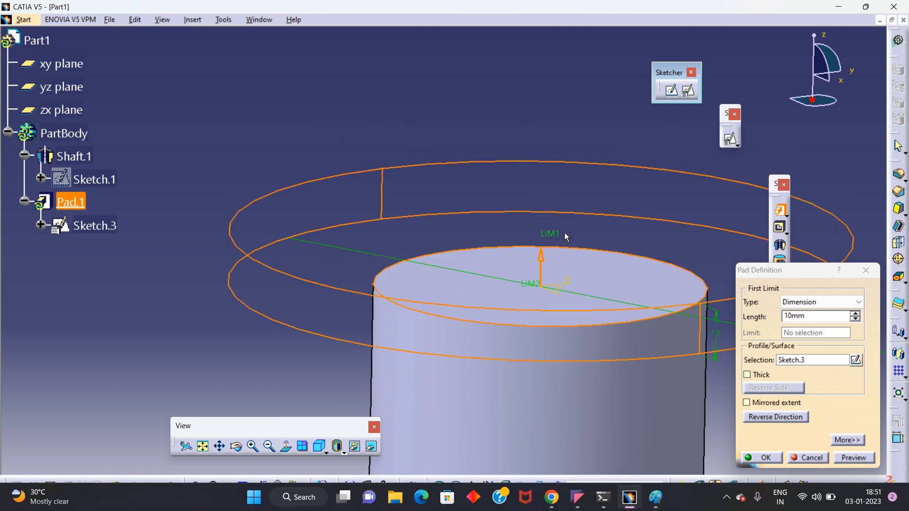
middle_drag(513, 204, 468, 176)
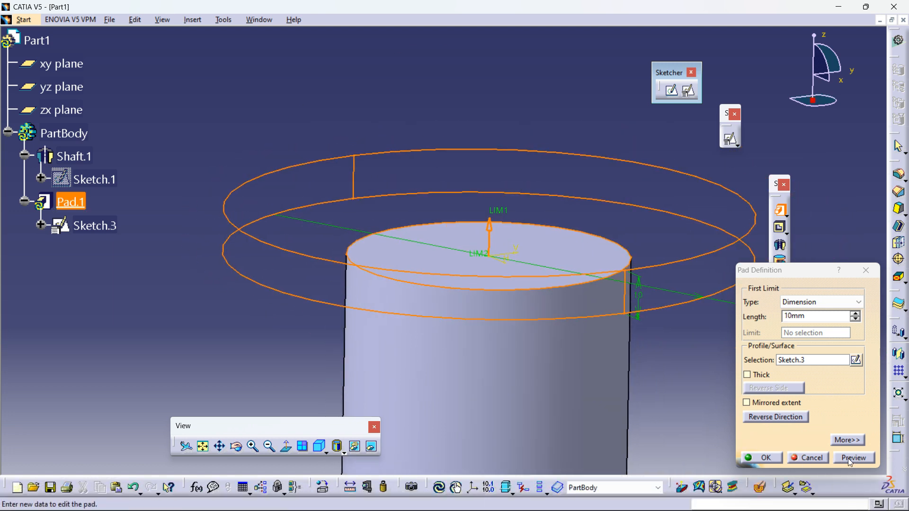
click(852, 458)
middle_drag(644, 313, 518, 348)
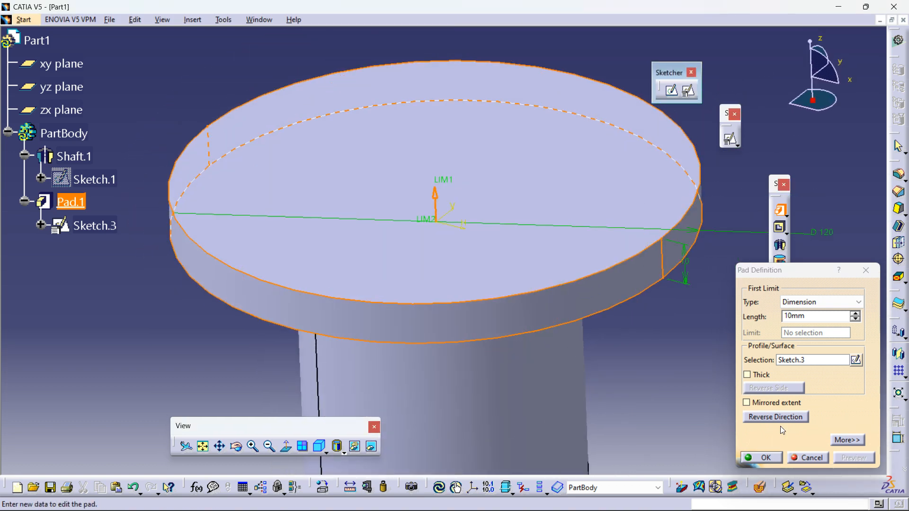
click(764, 464)
click(674, 327)
middle_drag(672, 321, 679, 365)
middle_drag(438, 289, 459, 296)
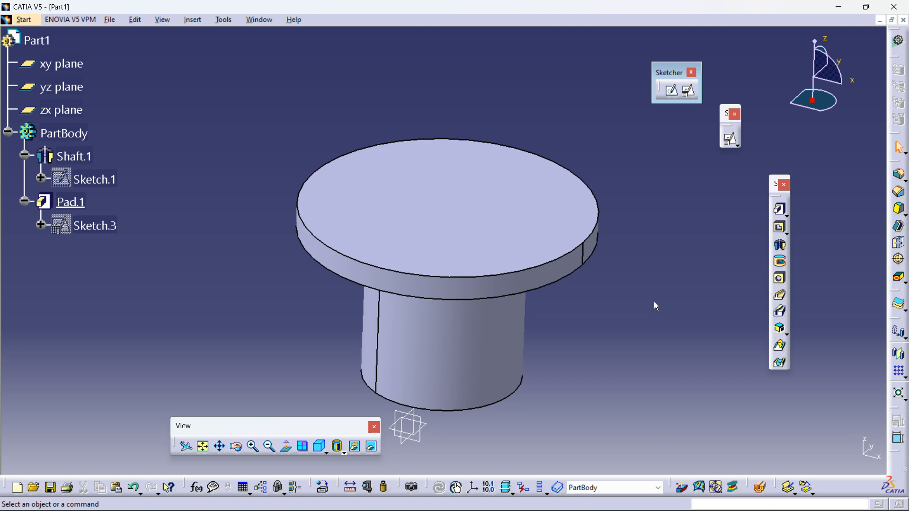
click(24, 19)
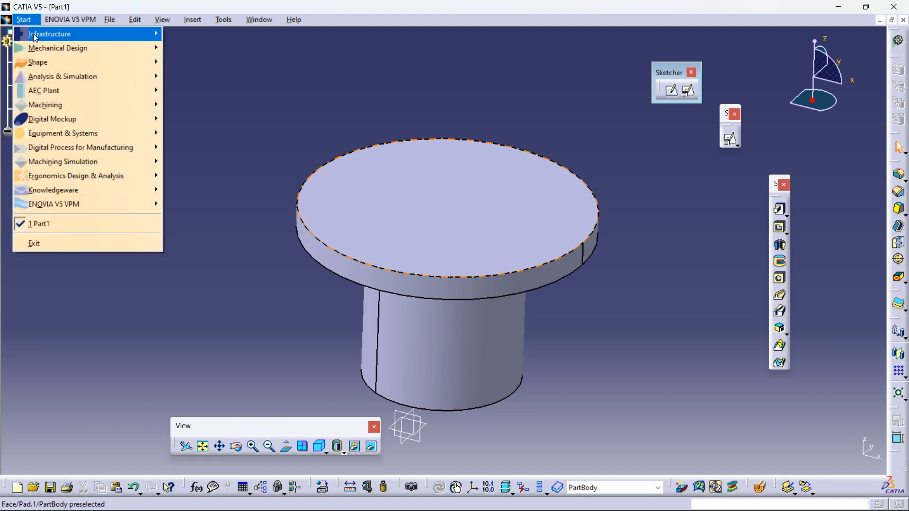
mouse_move(128, 49)
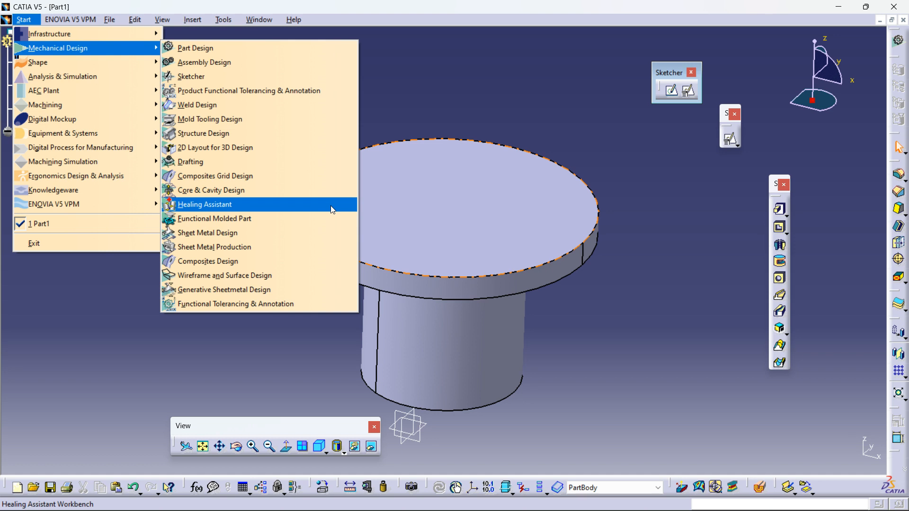
click(119, 341)
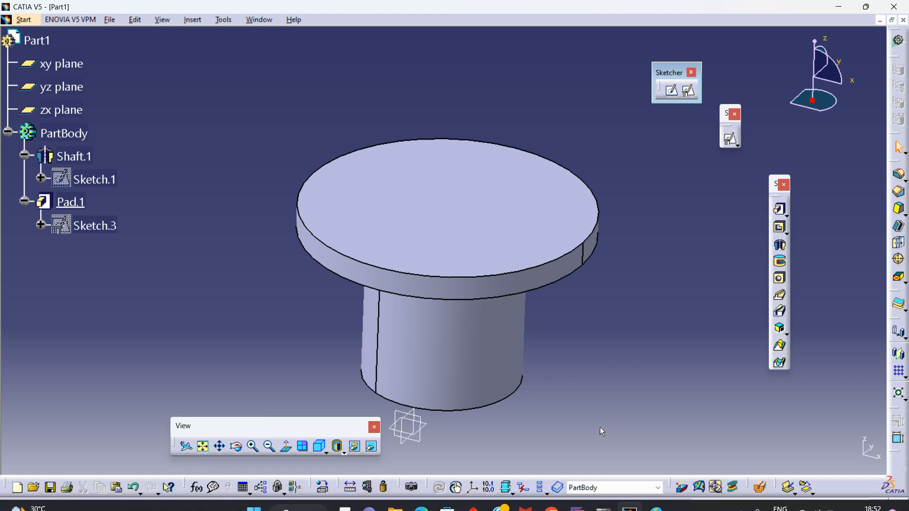
middle_drag(601, 427, 494, 180)
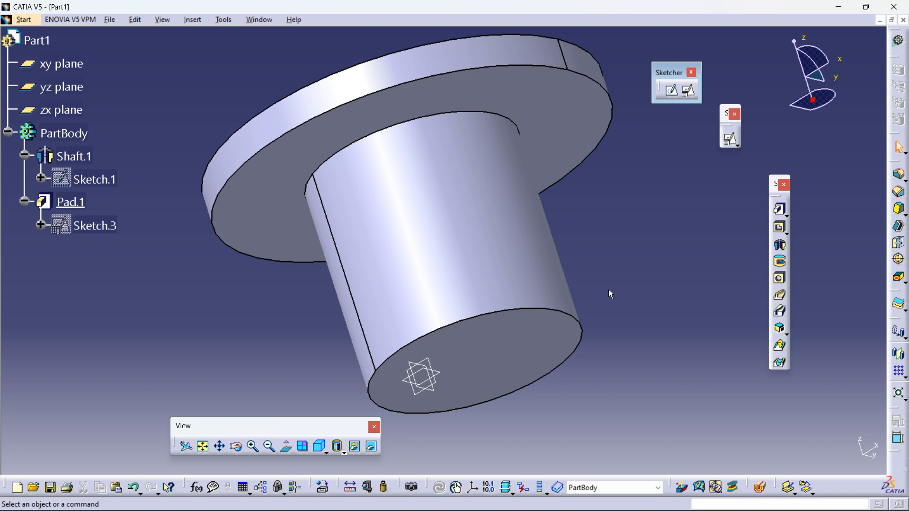
middle_drag(599, 273, 489, 251)
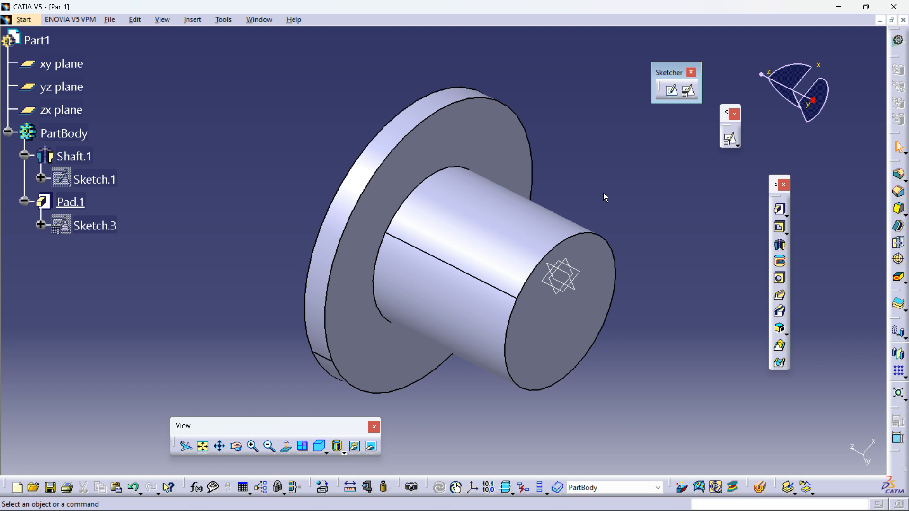
mouse_move(578, 497)
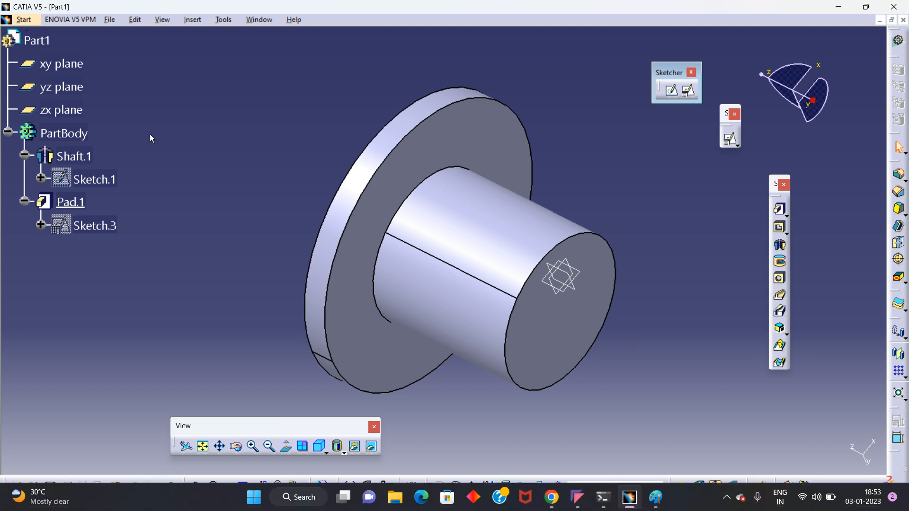
click(27, 21)
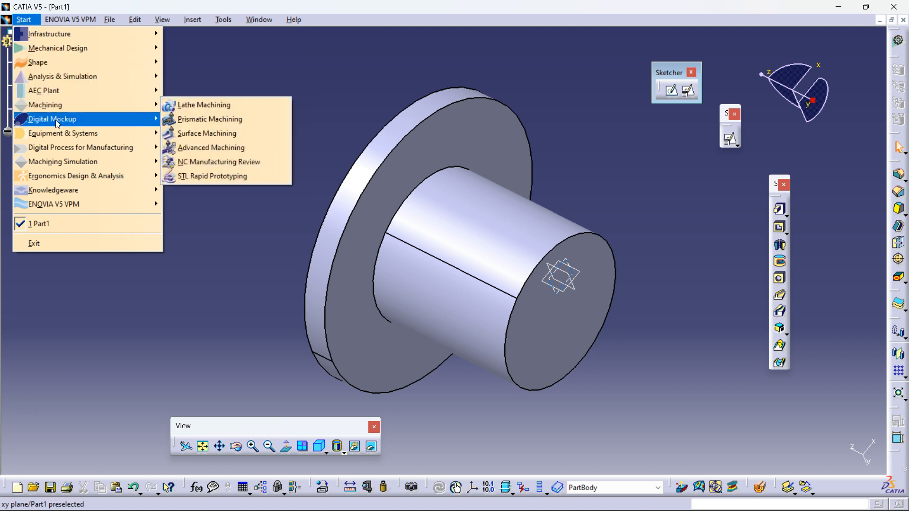
mouse_move(55, 121)
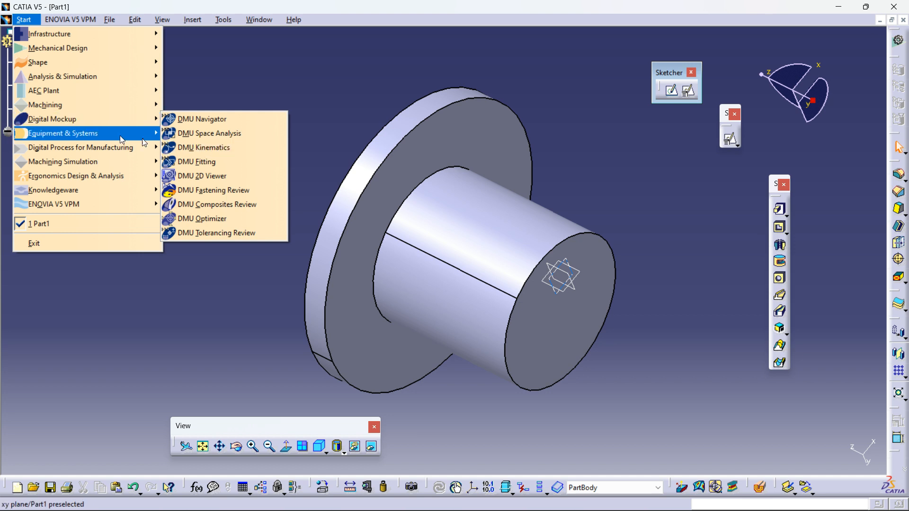
mouse_move(120, 134)
mouse_move(190, 146)
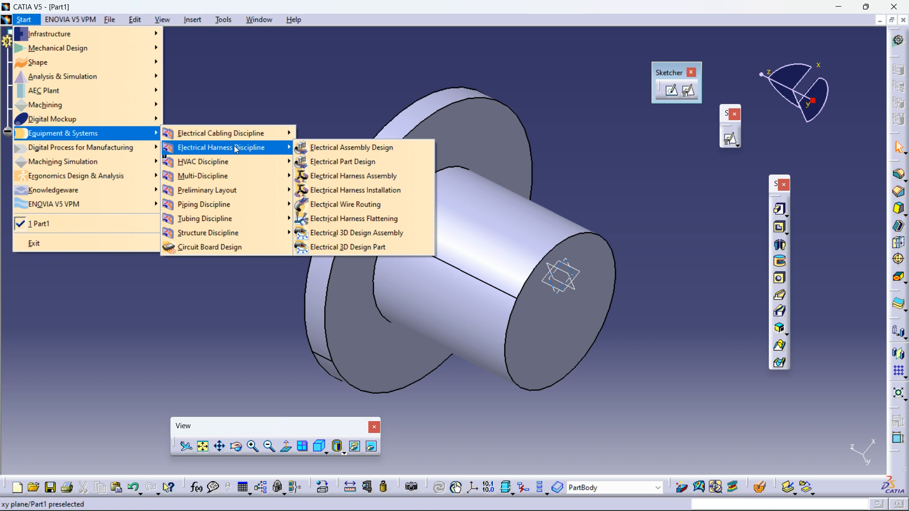
click(335, 97)
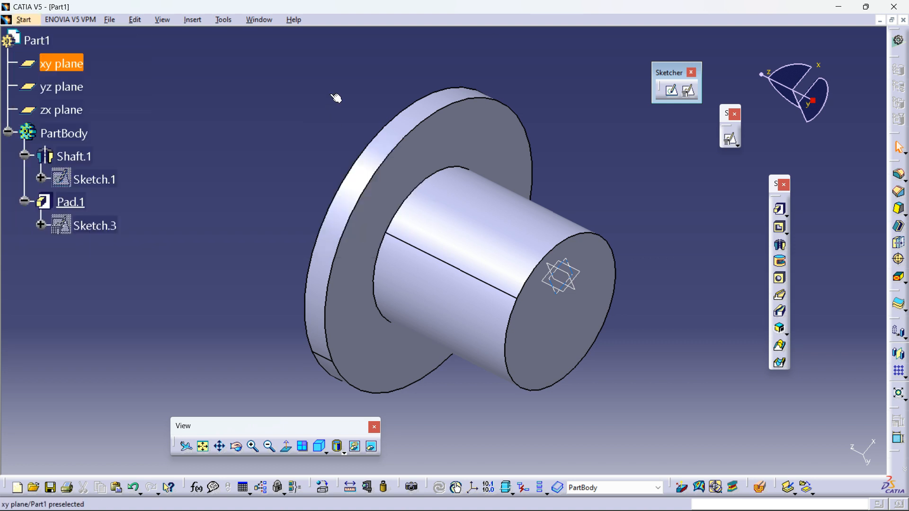
mouse_move(627, 207)
middle_down()
mouse_move(544, 186)
mouse_move(639, 203)
middle_up()
middle_drag(518, 357, 524, 348)
middle_drag(611, 409, 596, 392)
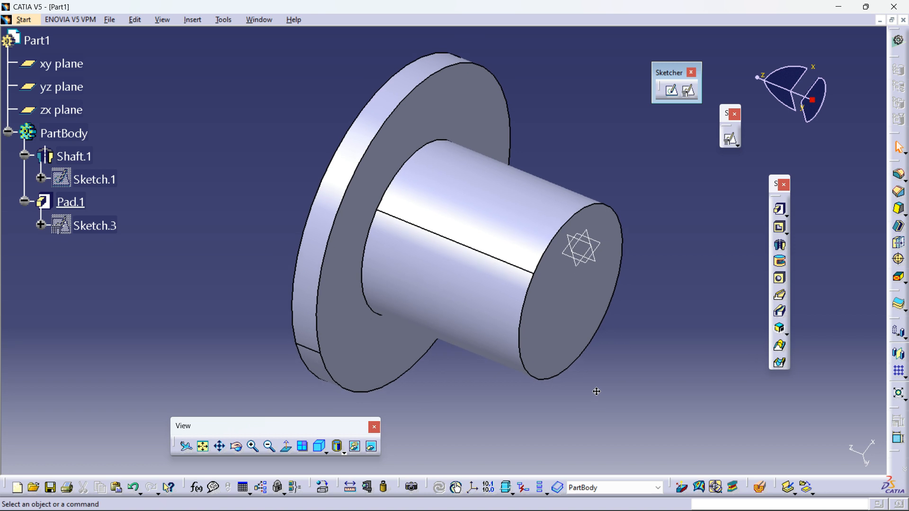
Step: Collapse the Pad.1 and Shaft.1 branches in the specification tree
click(24, 201)
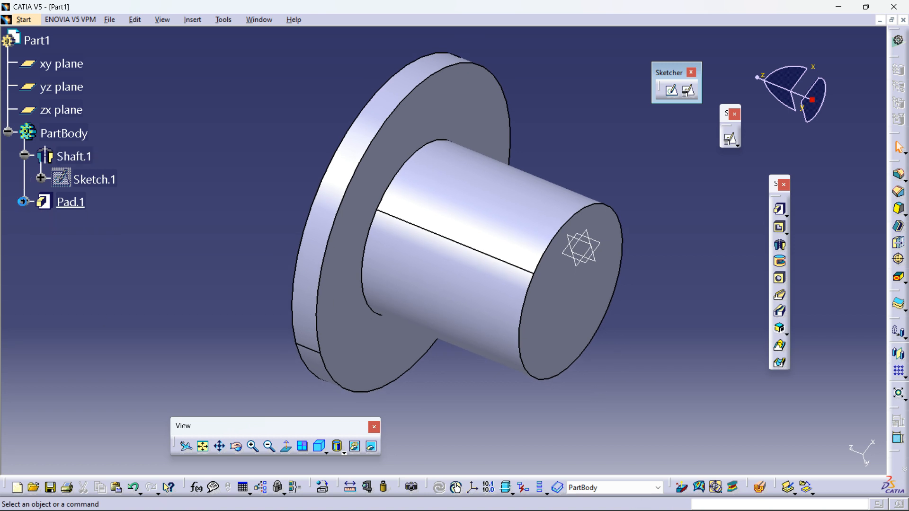
click(24, 155)
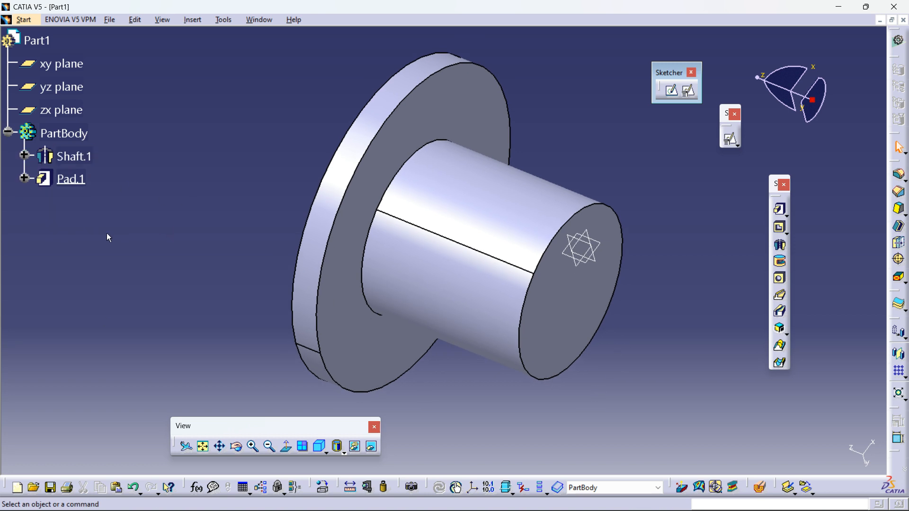
middle_drag(428, 264, 471, 285)
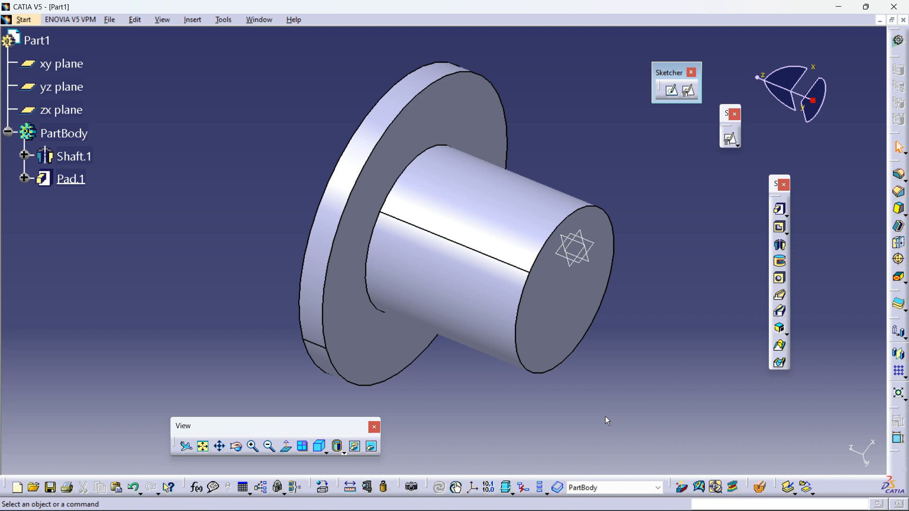
mouse_move(626, 504)
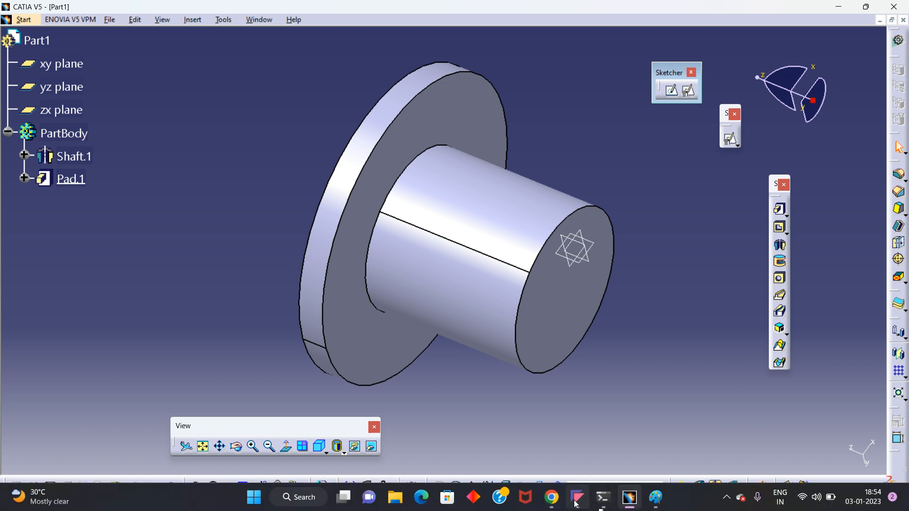
click(575, 503)
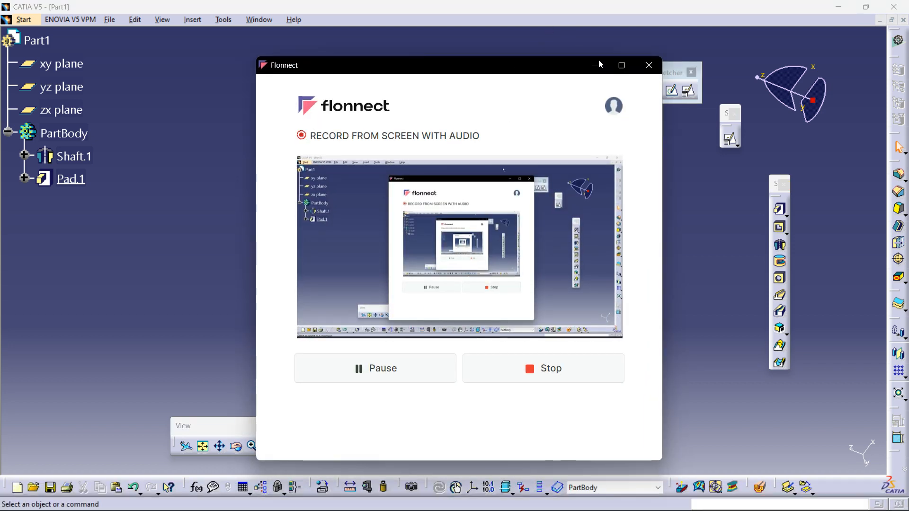